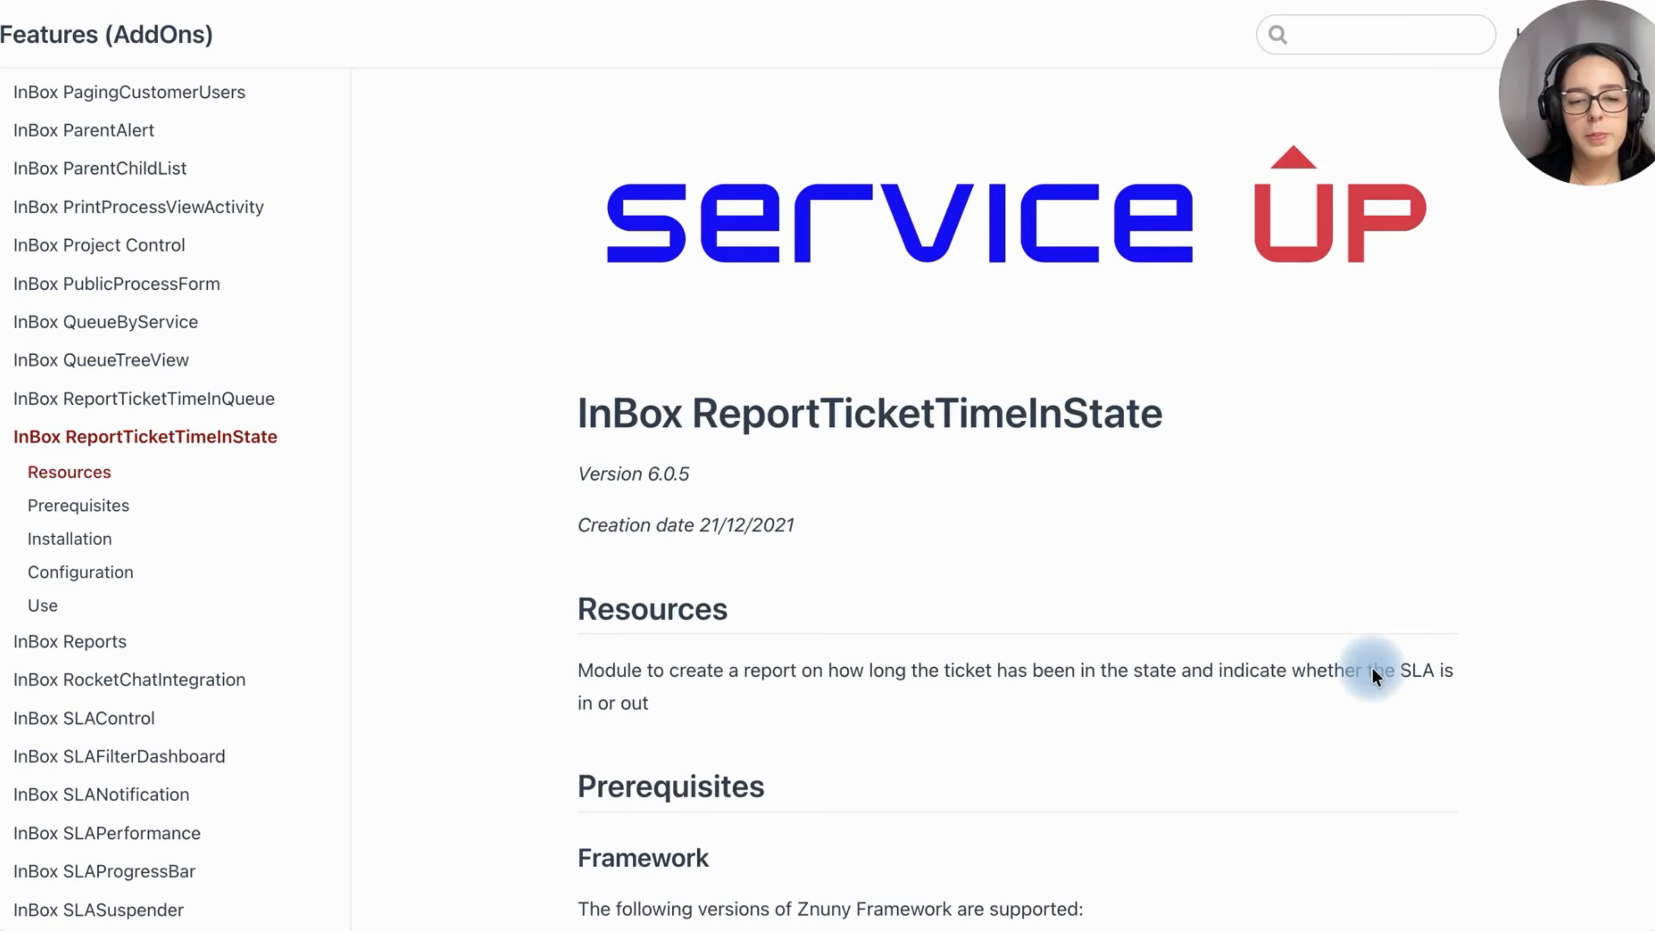
Step: Review the ReportTicketTimeInState add-on documentation and its Core settings in System Configuration
scroll(1373, 677, "down", 15)
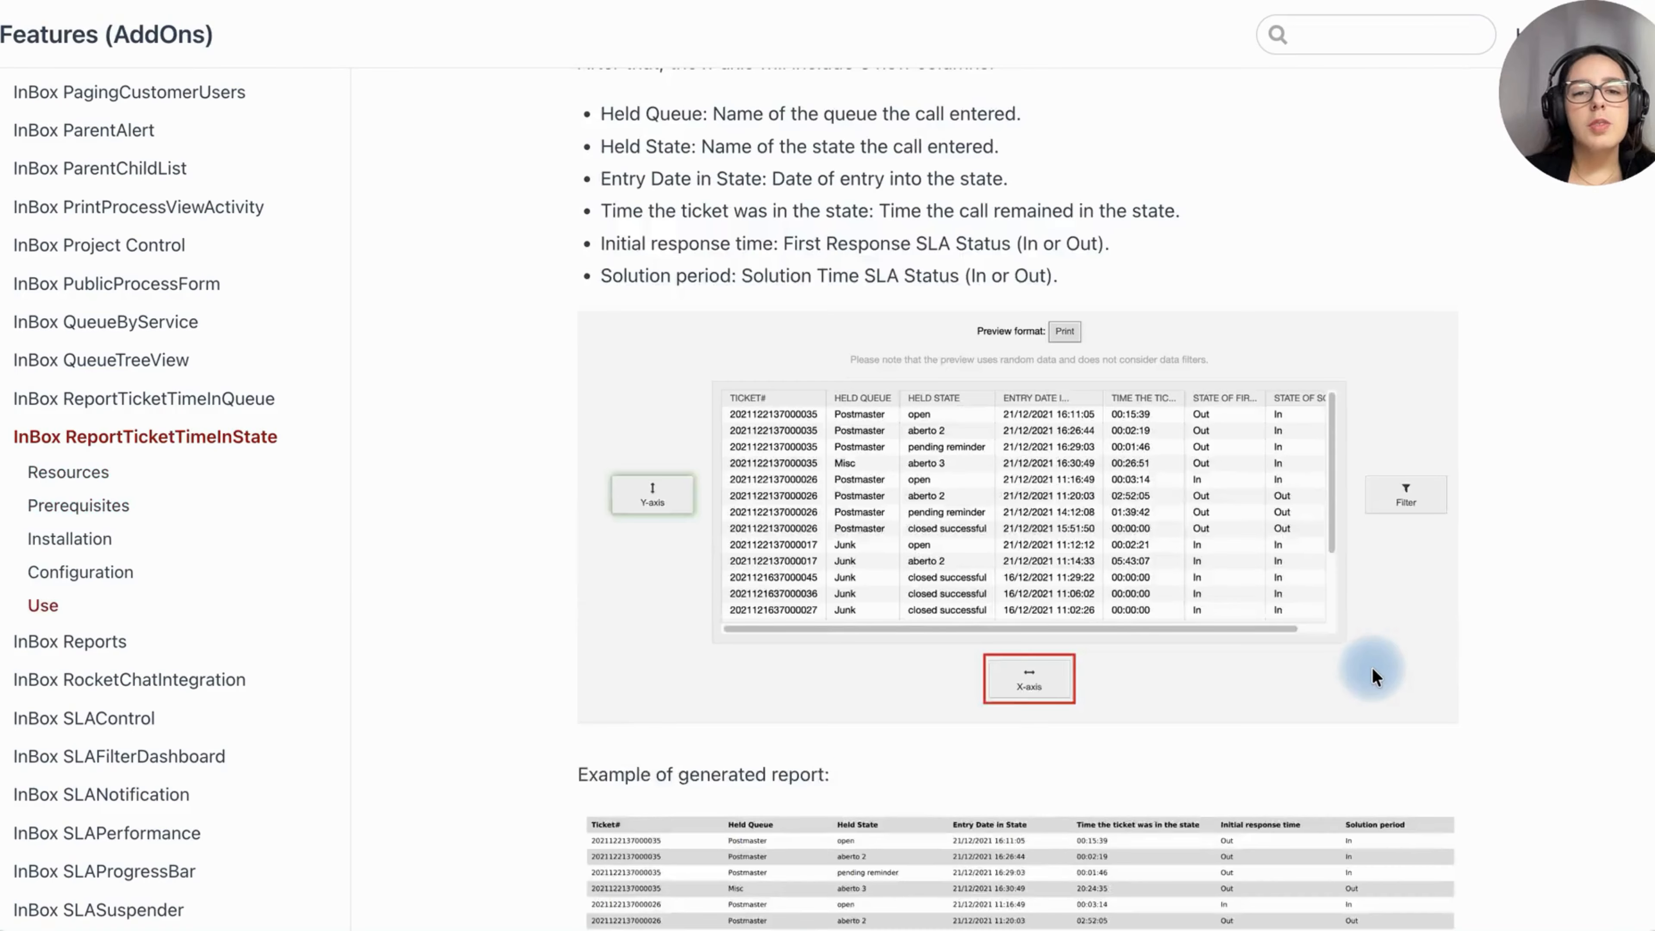
scroll(1373, 676, "up", 3)
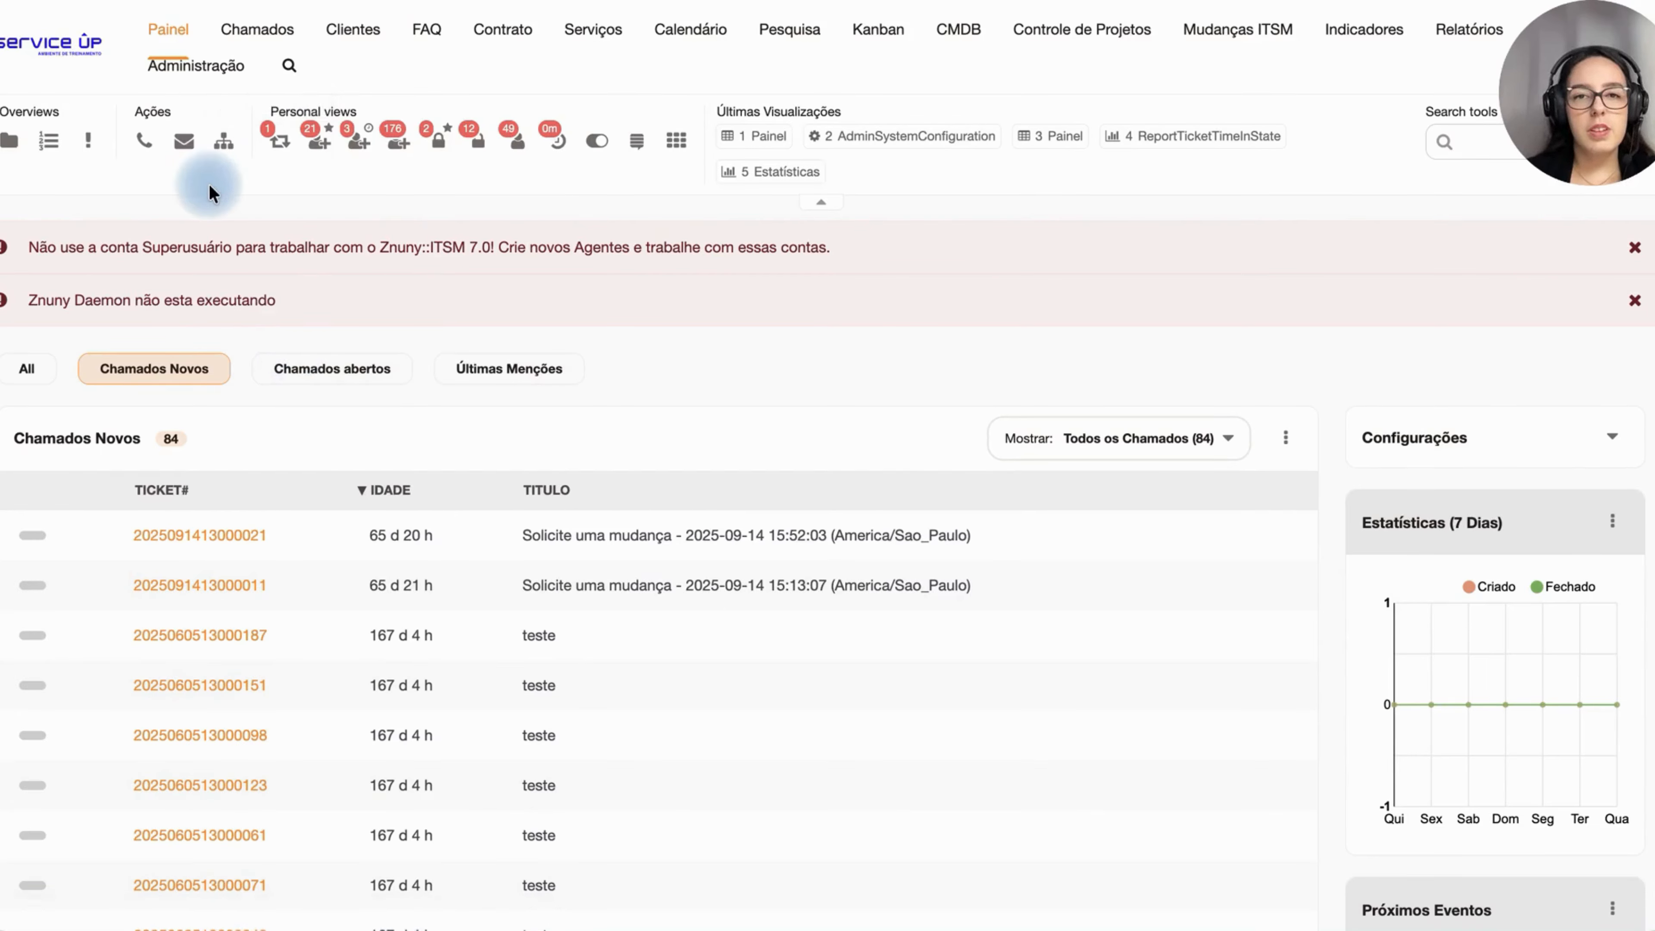
left_click(201, 80)
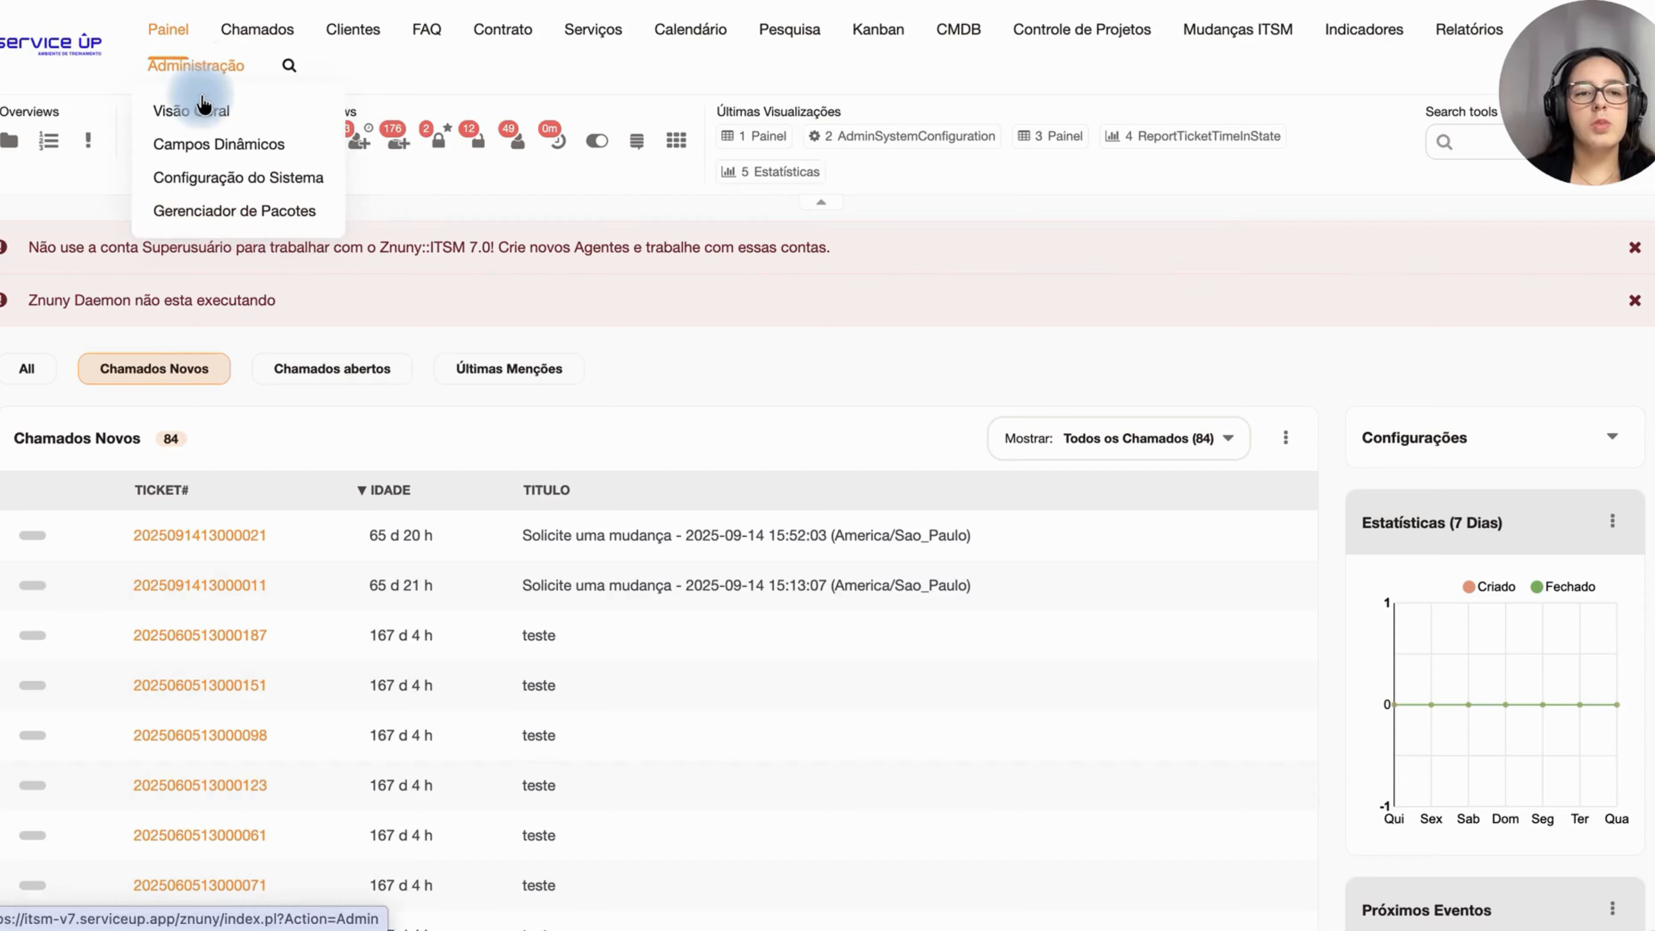
left_click(219, 177)
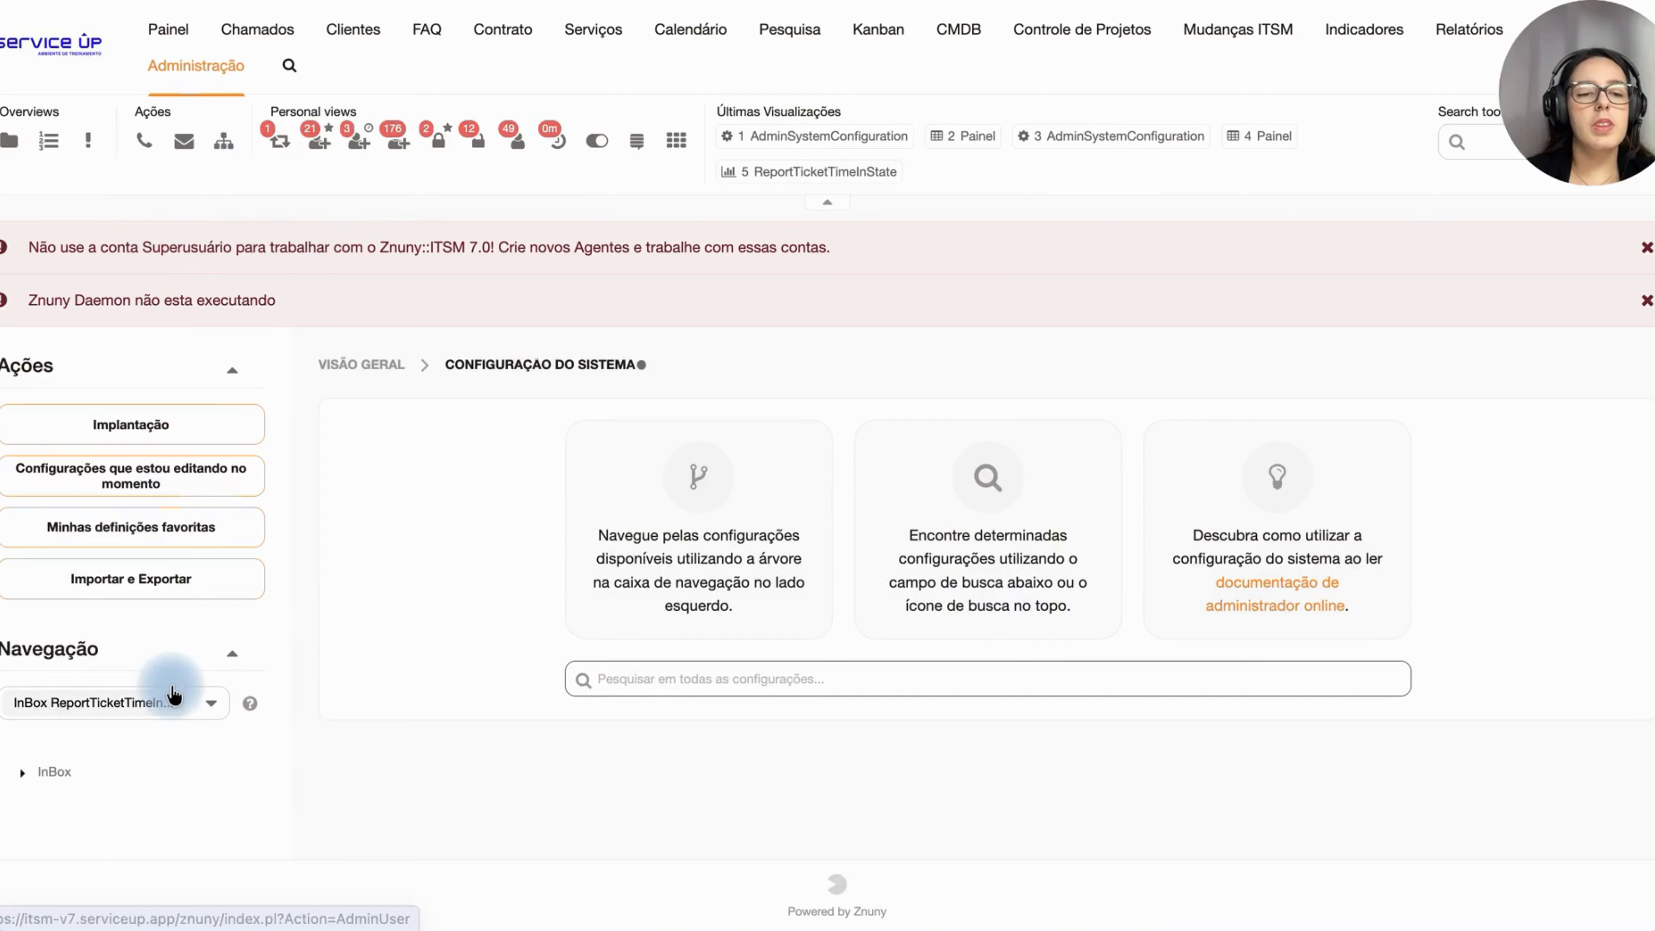
left_click(23, 772)
left_click(50, 822)
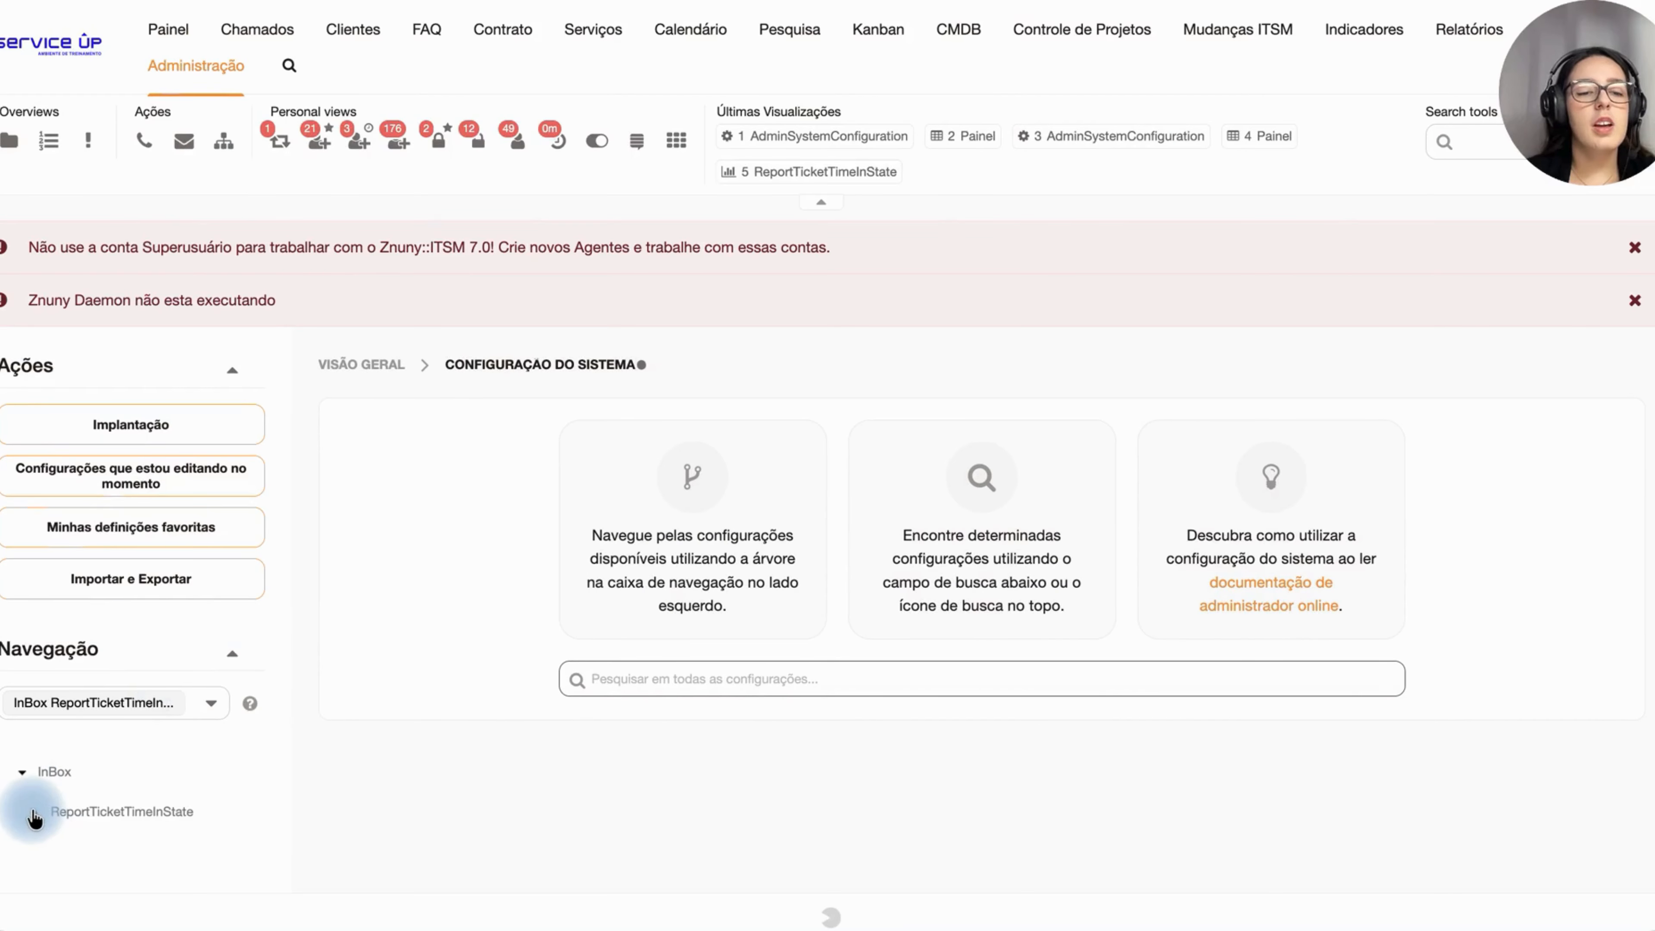
left_click(72, 858)
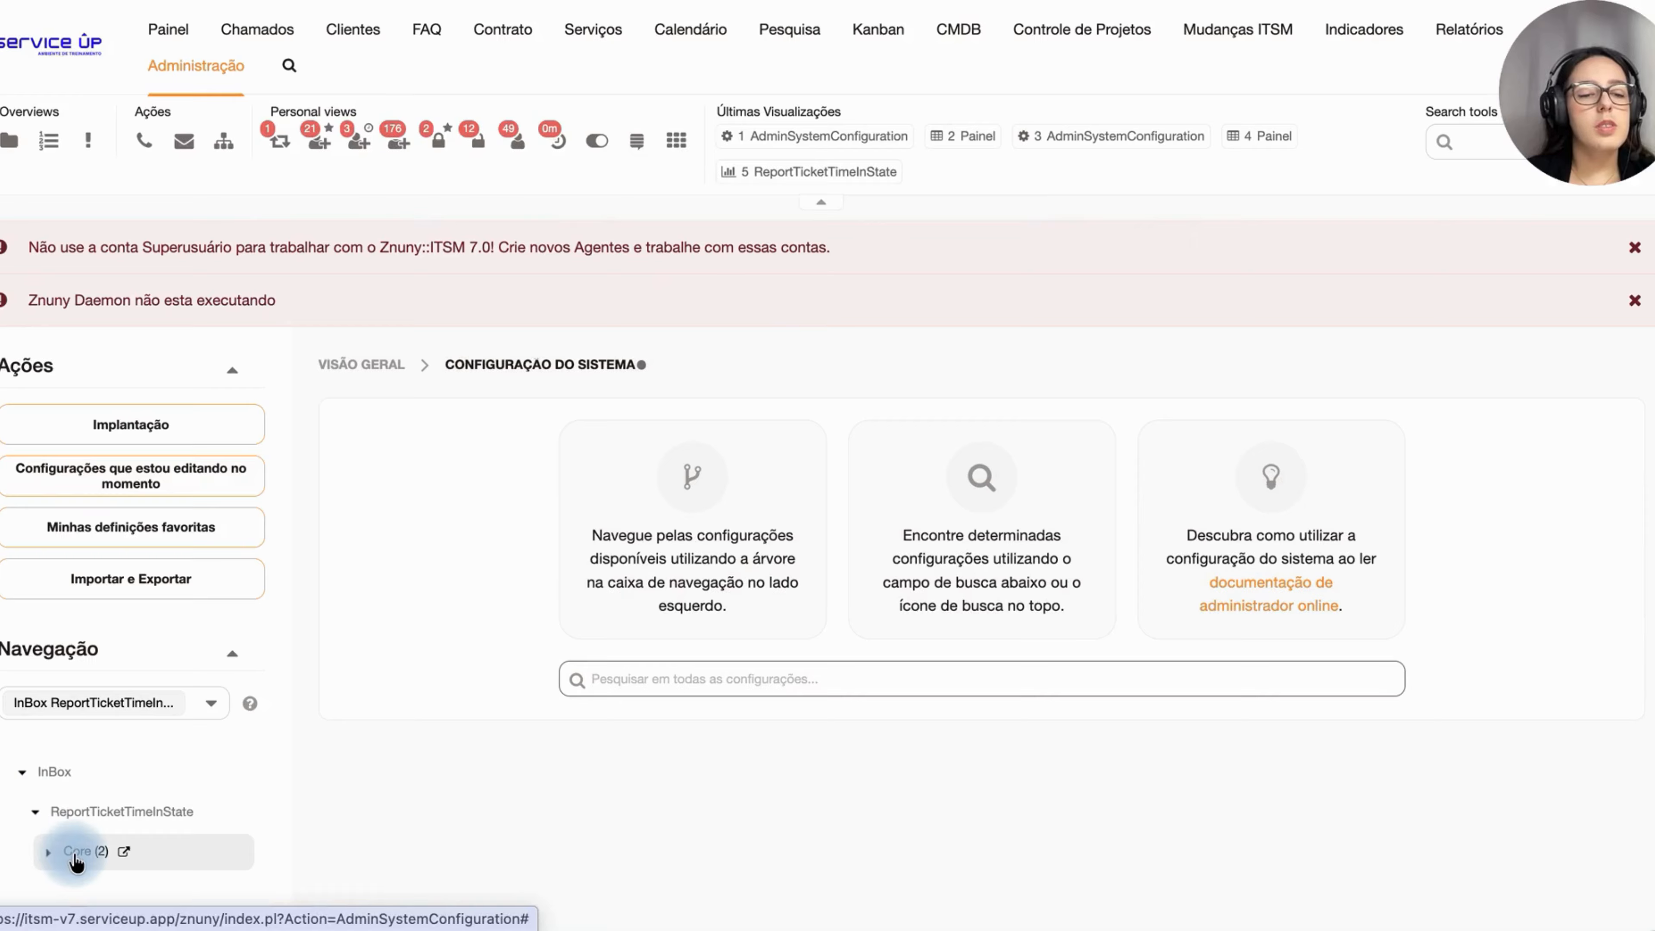
left_click(74, 857)
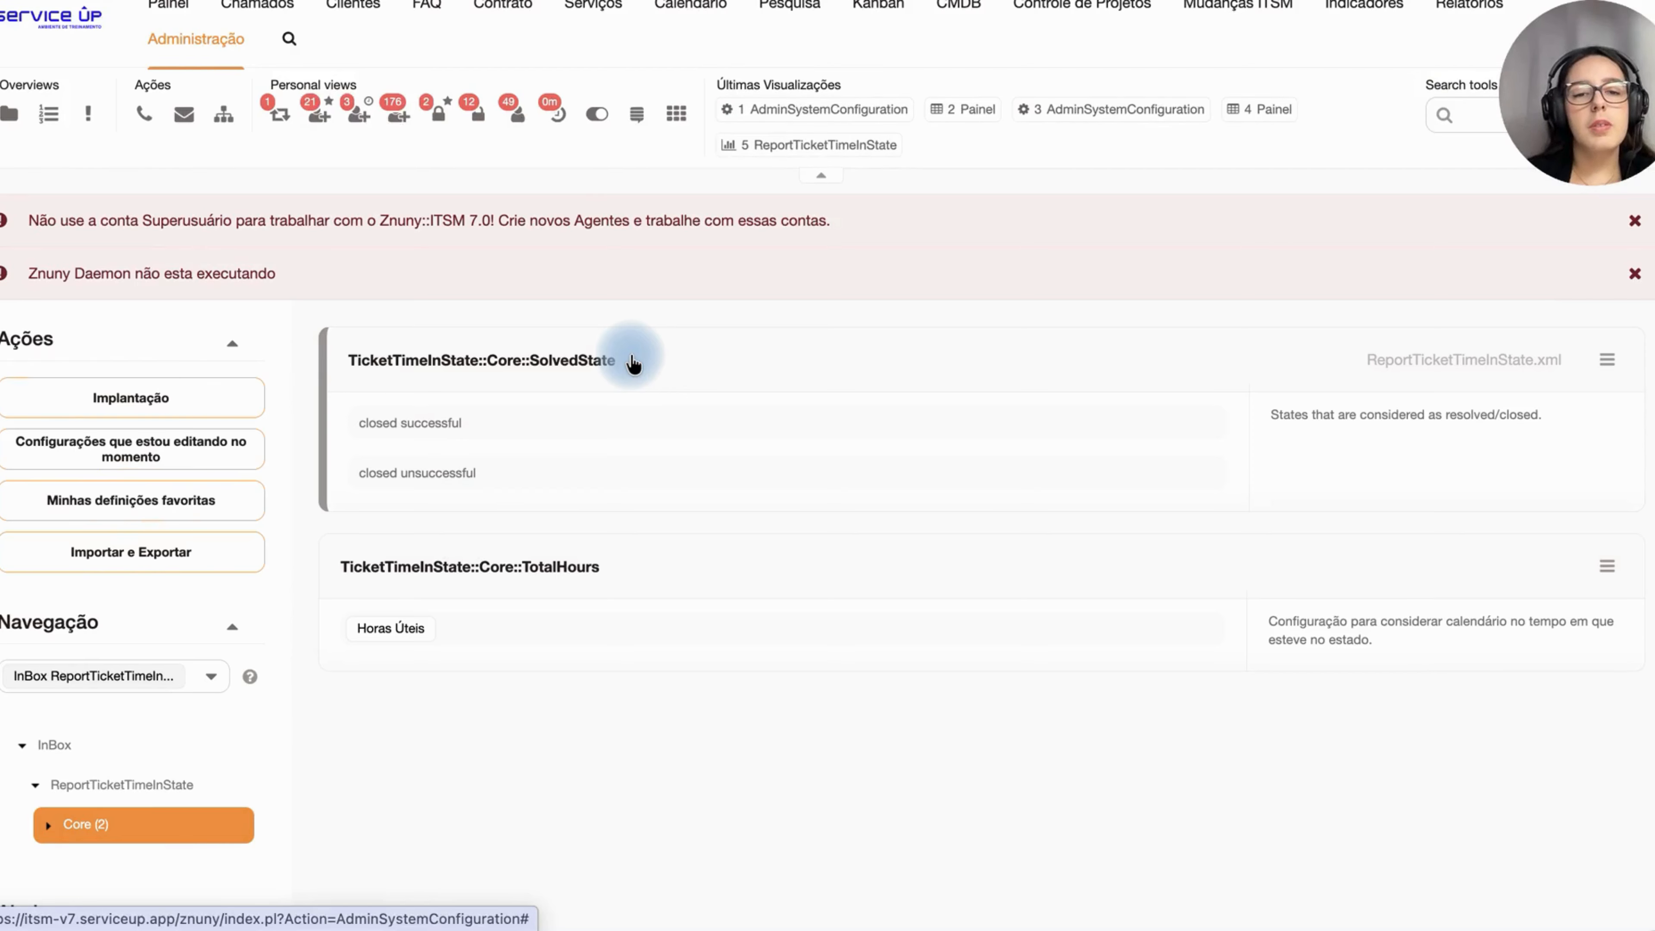
mouse_move(418, 428)
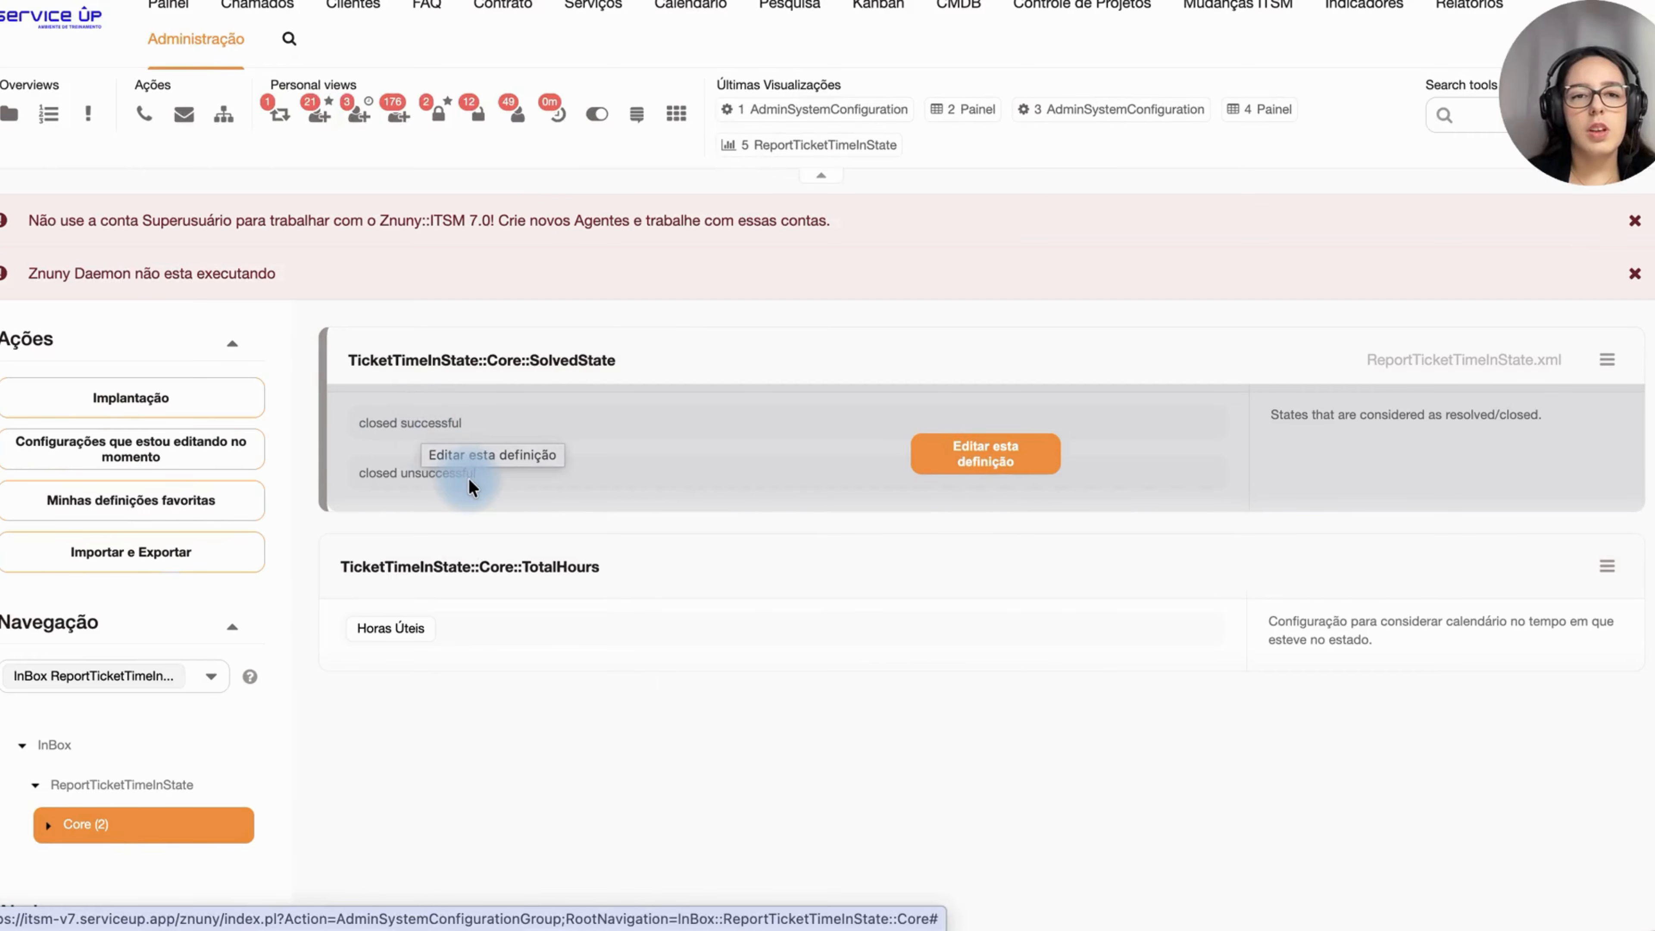
scroll(471, 486, "up", 1)
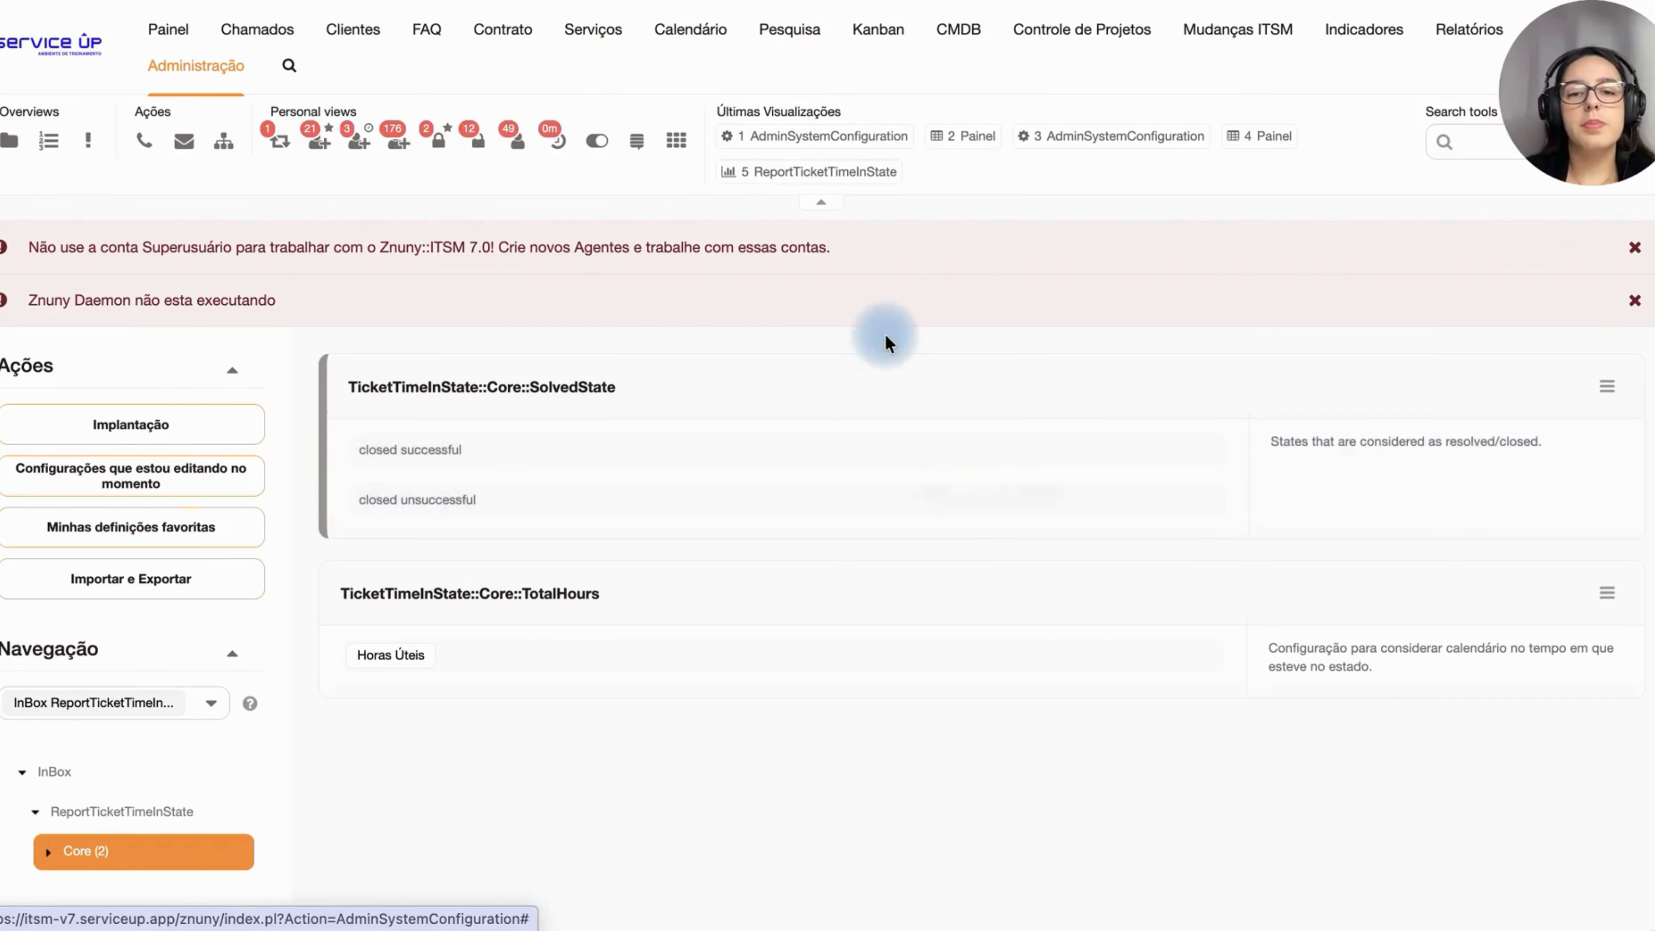
Step: Start adding a new statistic of type Lista Dinâmica
mouse_move(1444, 32)
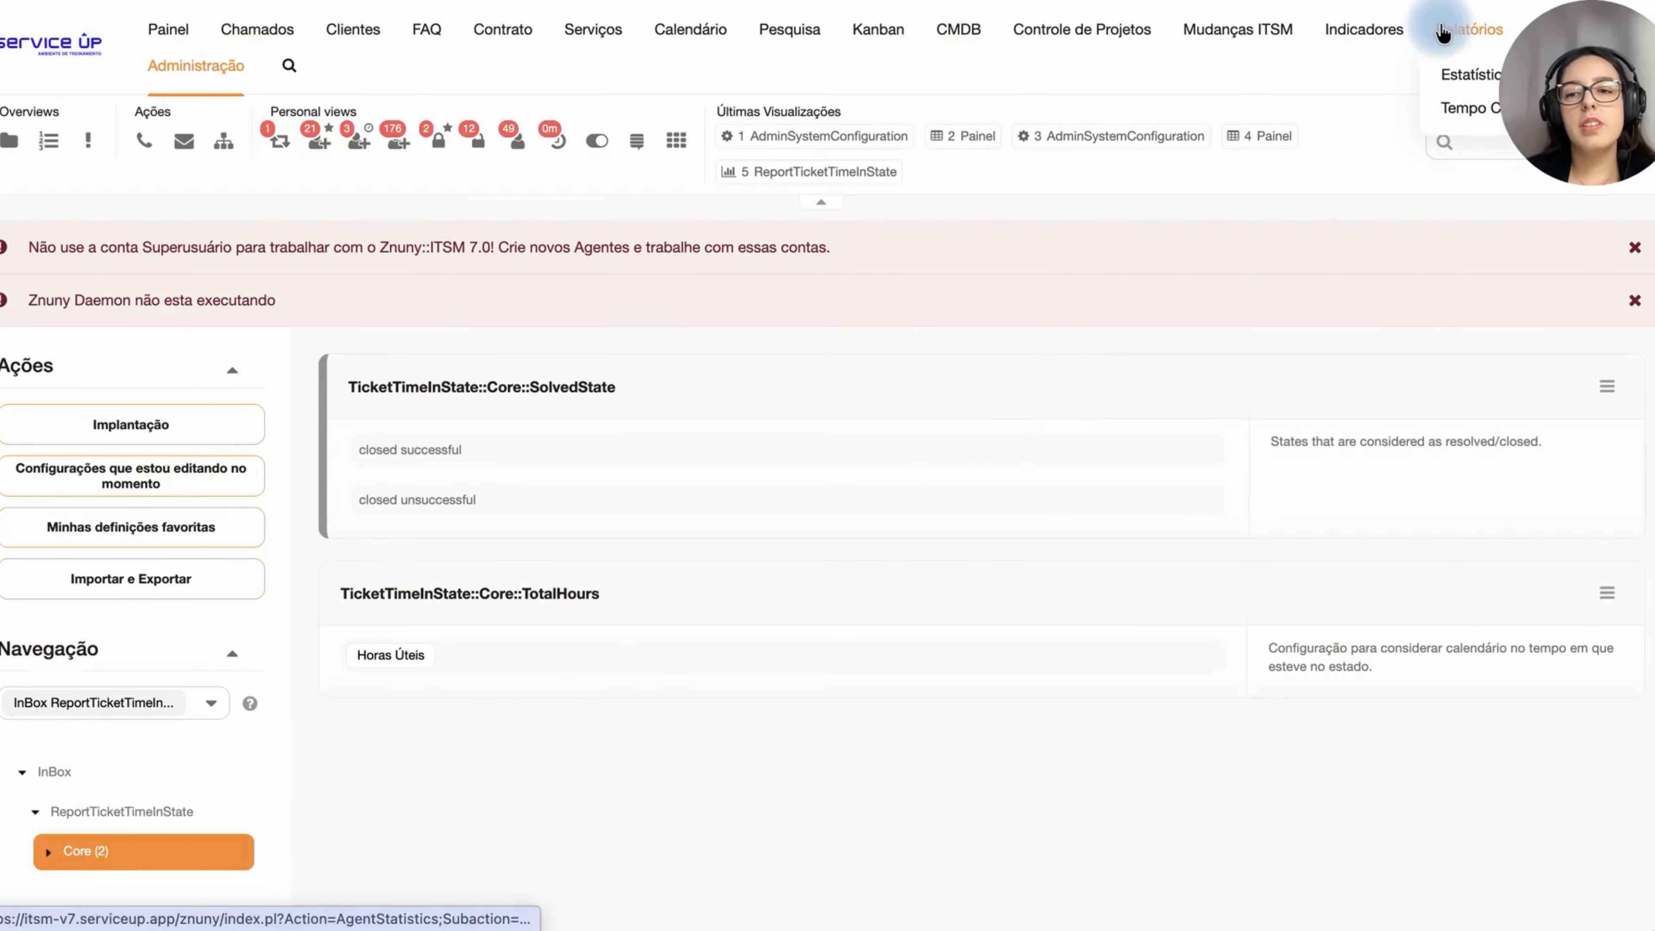
left_click(1459, 76)
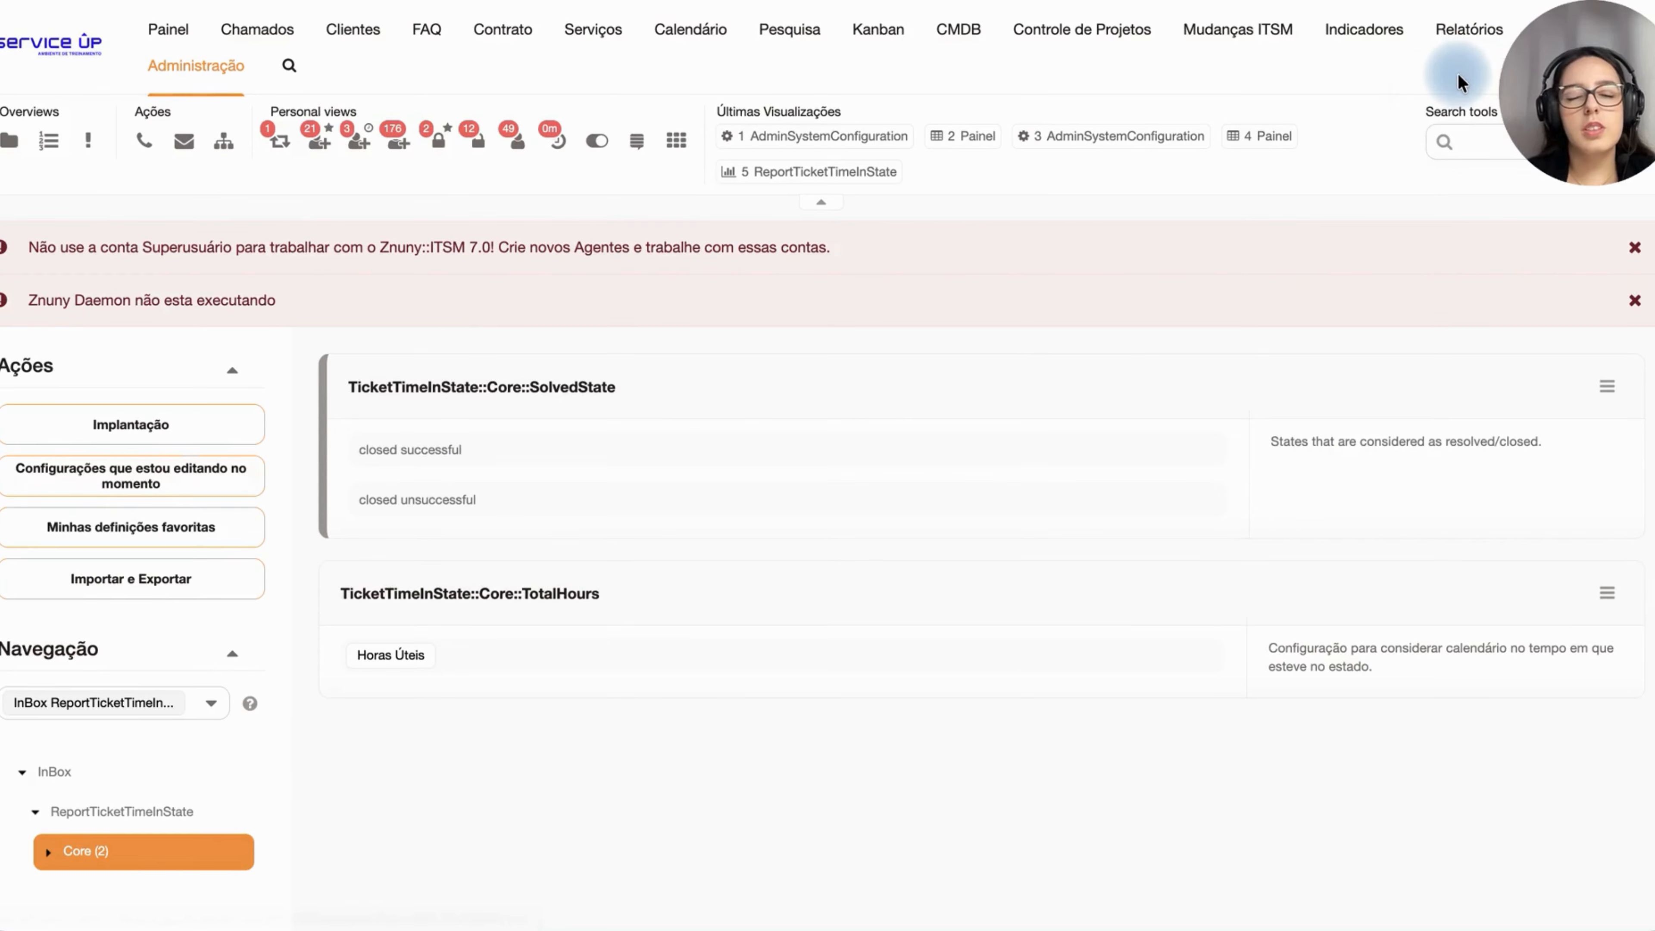
left_click(113, 431)
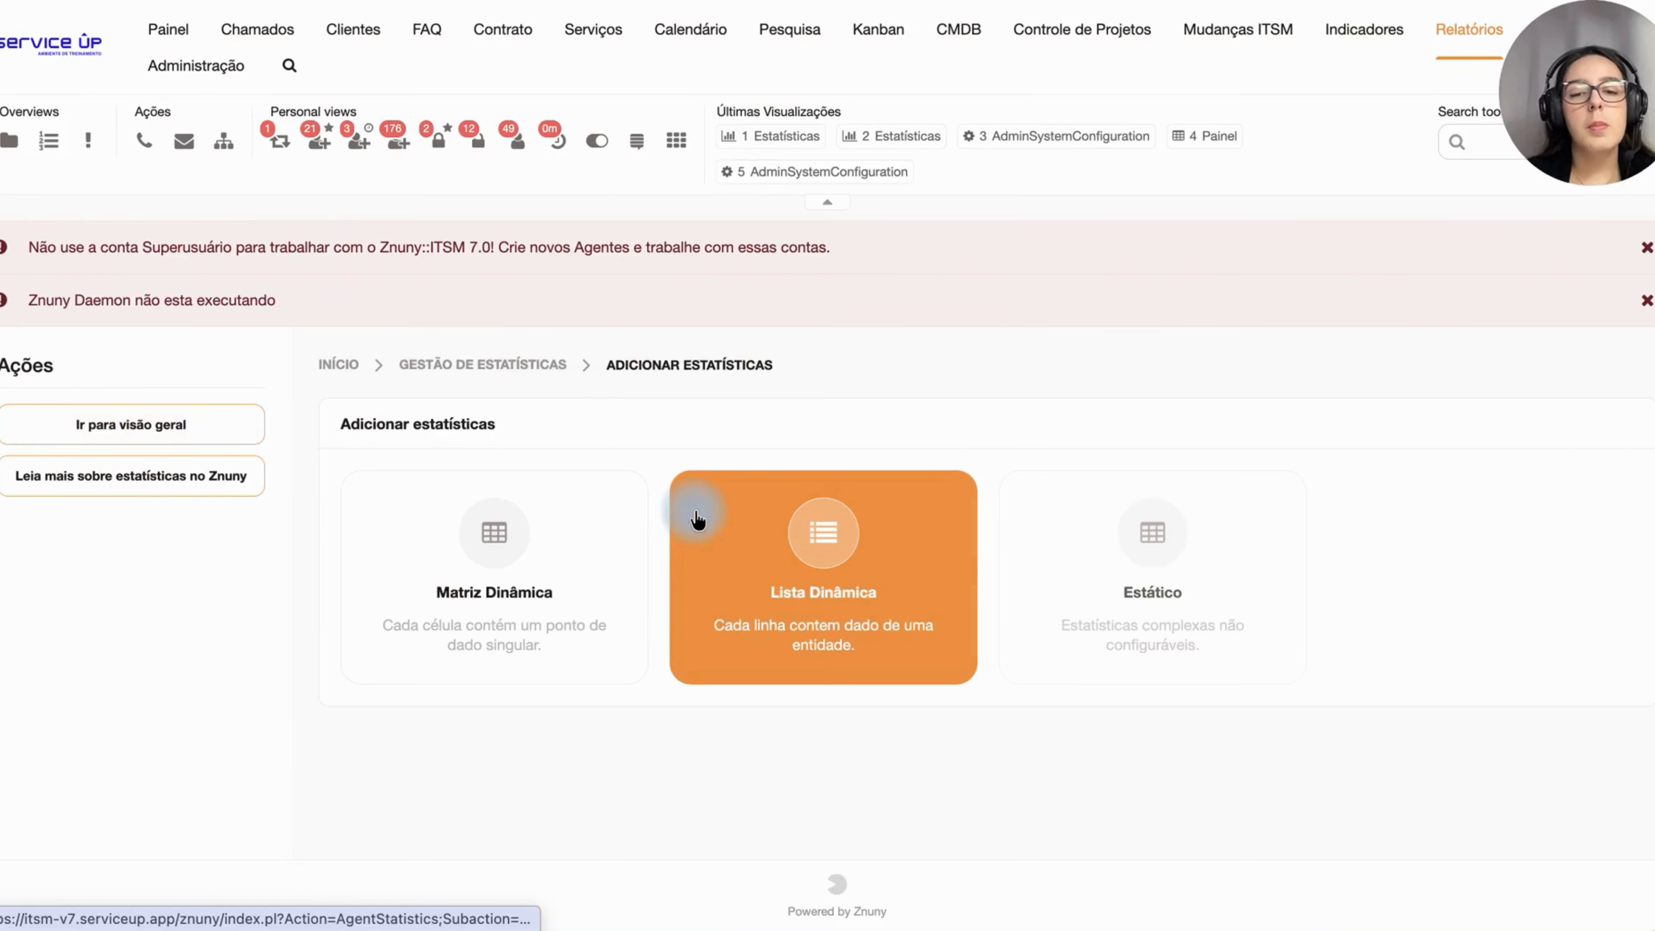
left_click(775, 547)
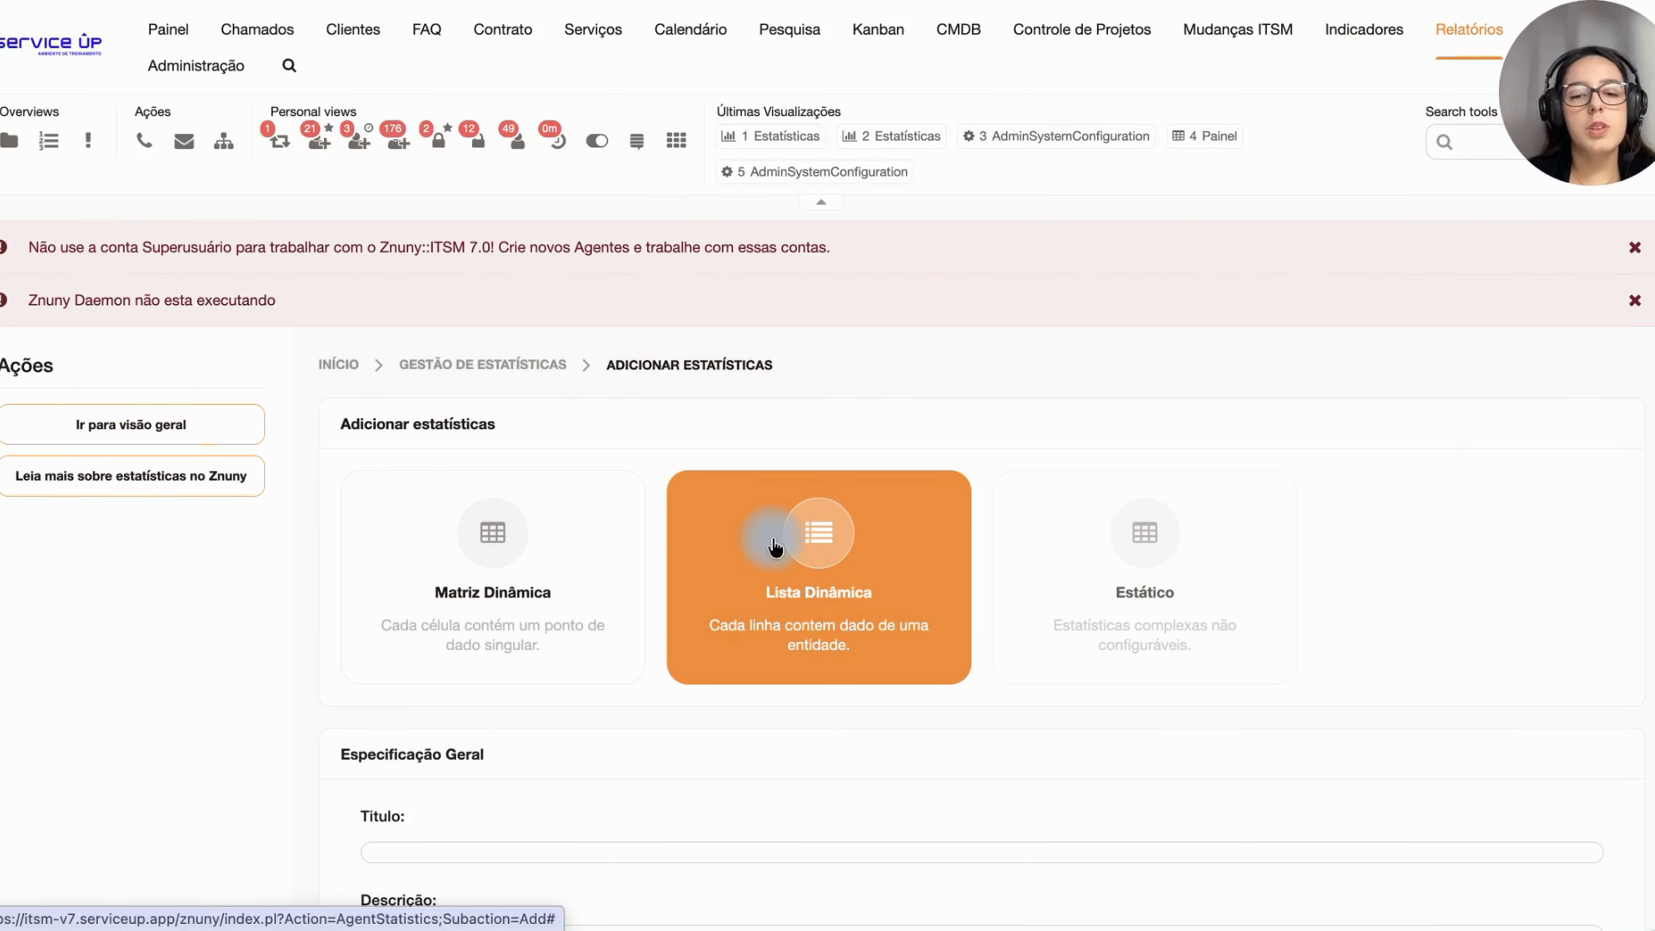
Step: Enter Chamados Fechados as both the title and the description of the statistic
scroll(775, 546, "down", 8)
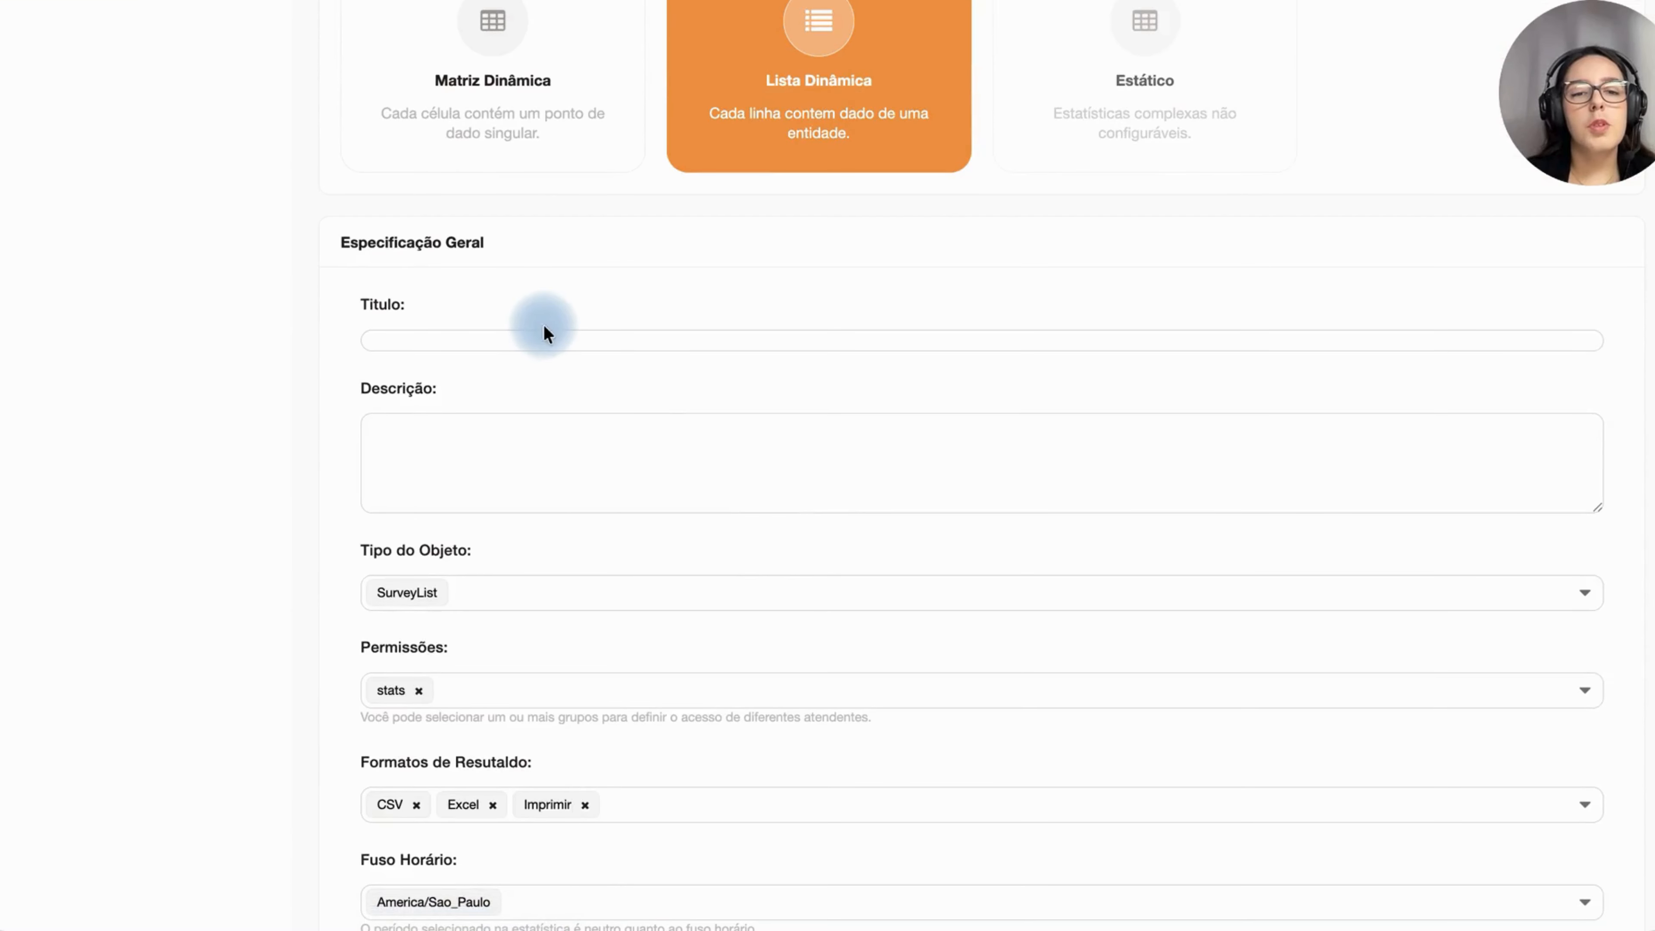
left_click(541, 343)
type("Ch")
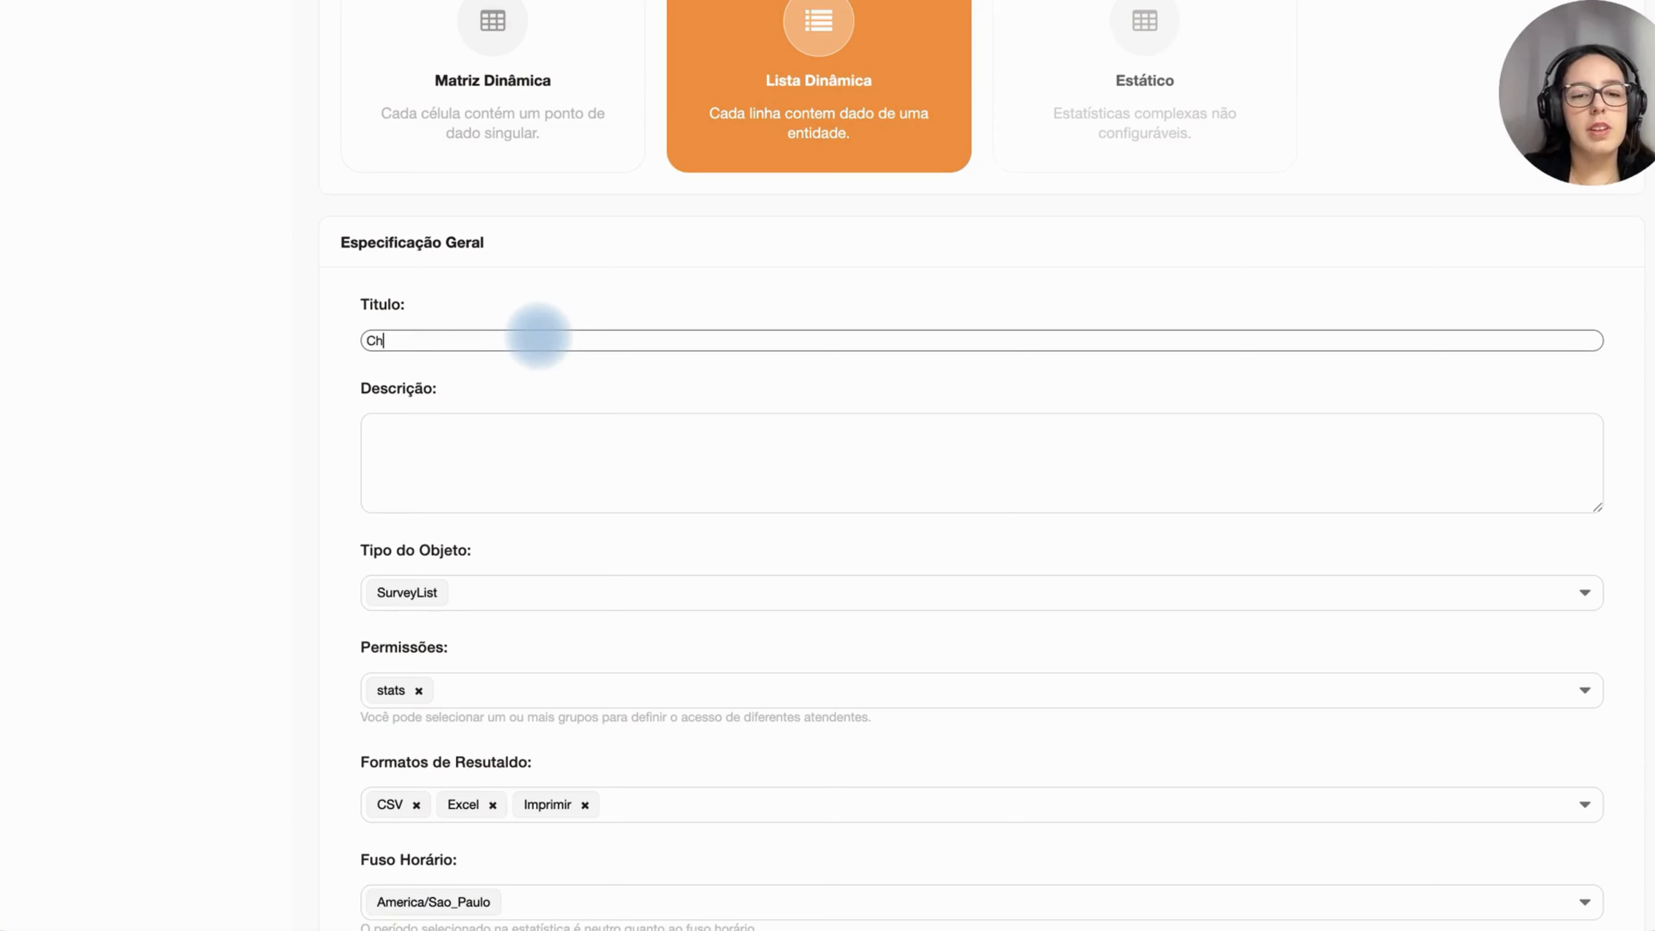
type("amados")
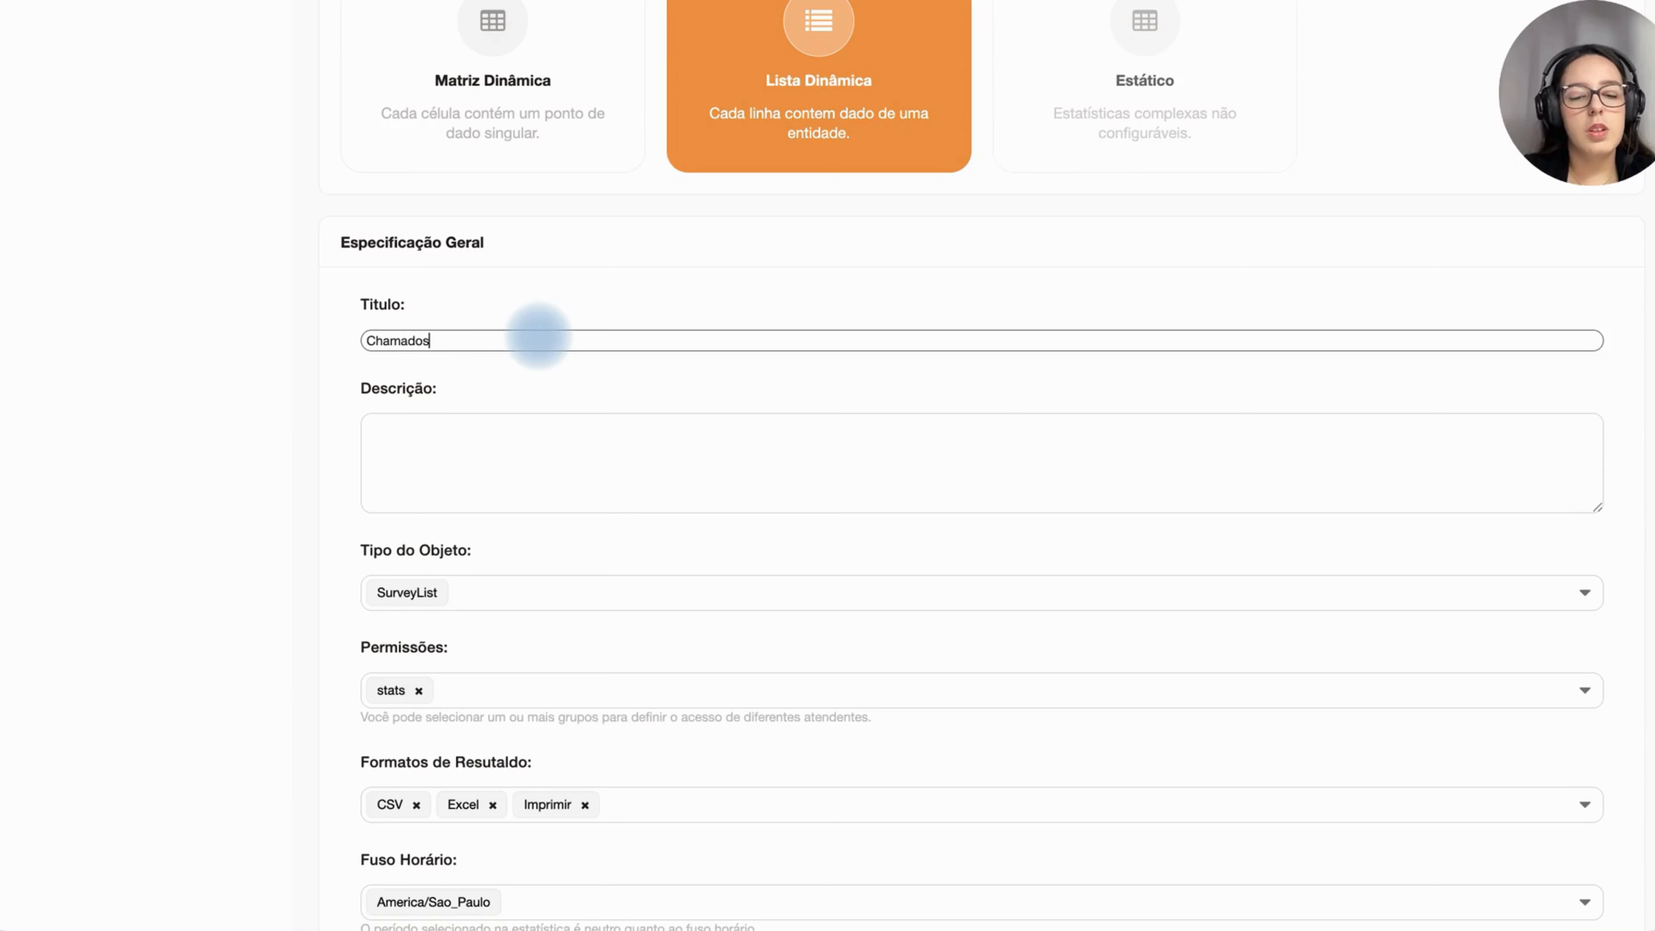
type(" Fechados")
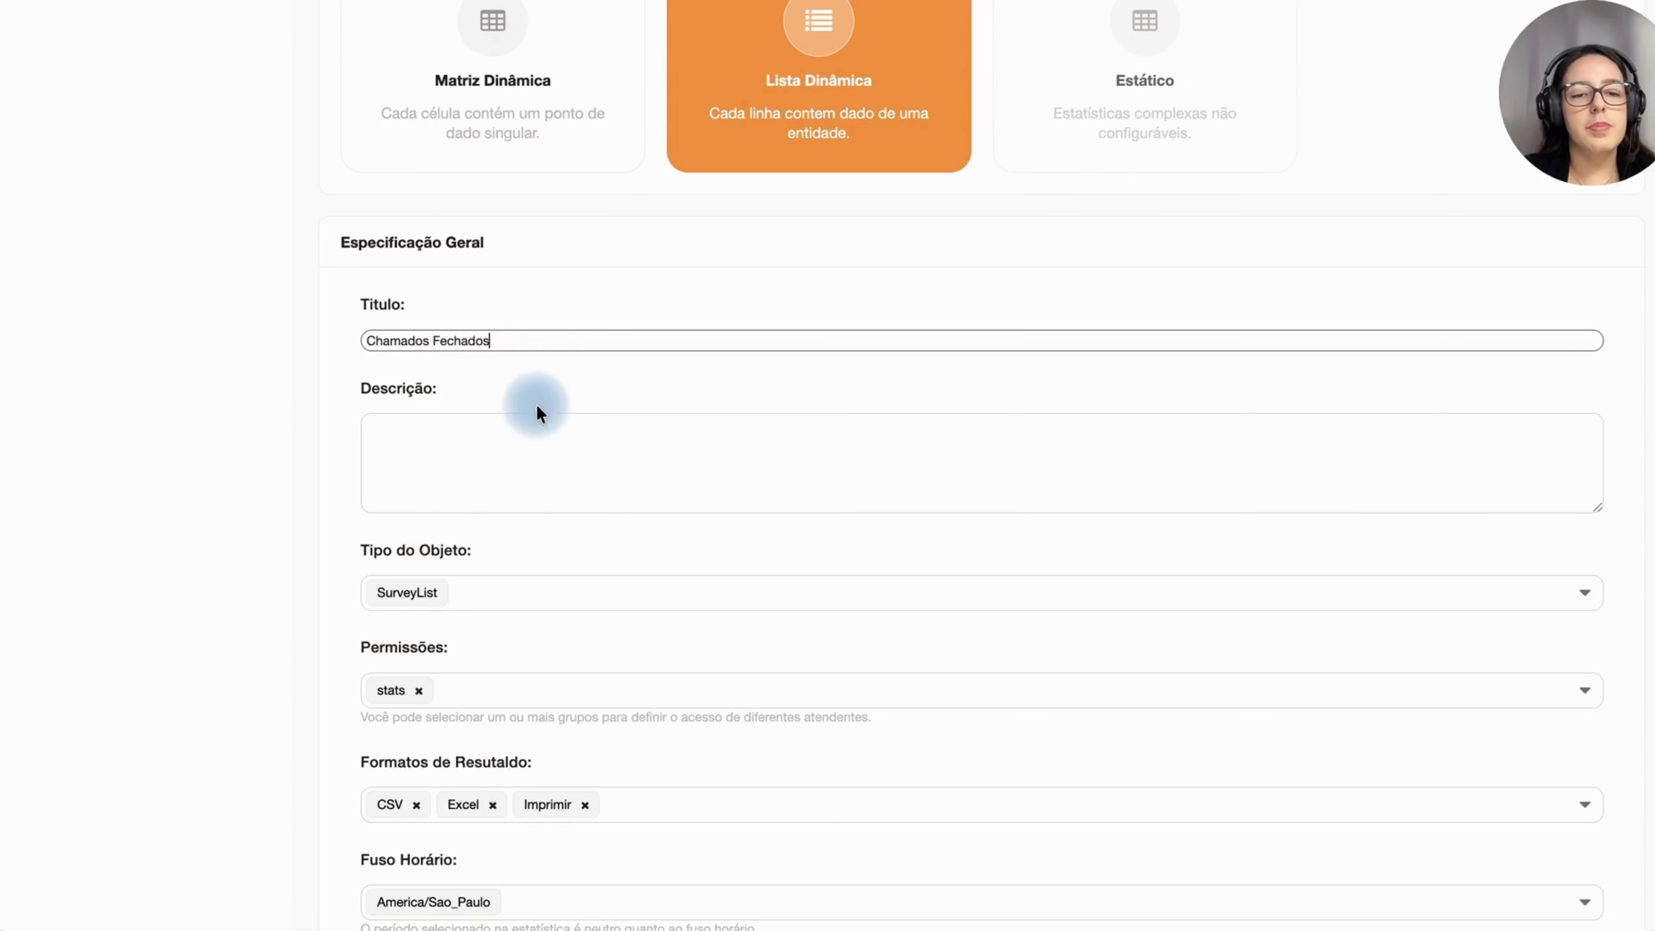
left_click(524, 440)
type("C")
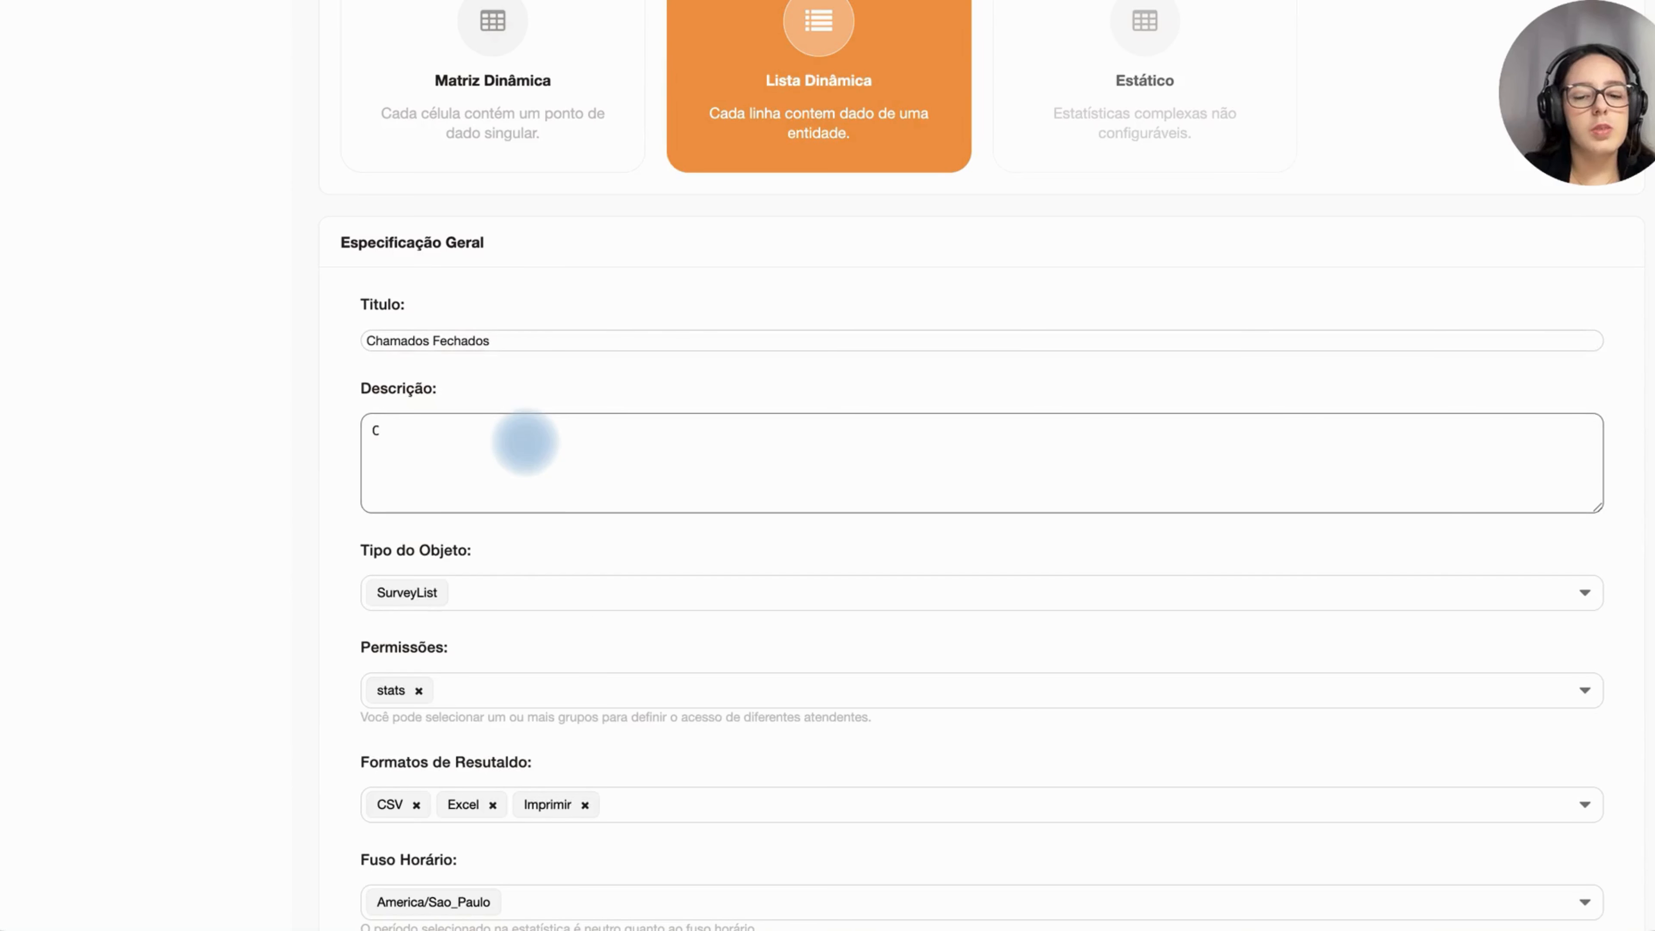
type("hamados Fecha")
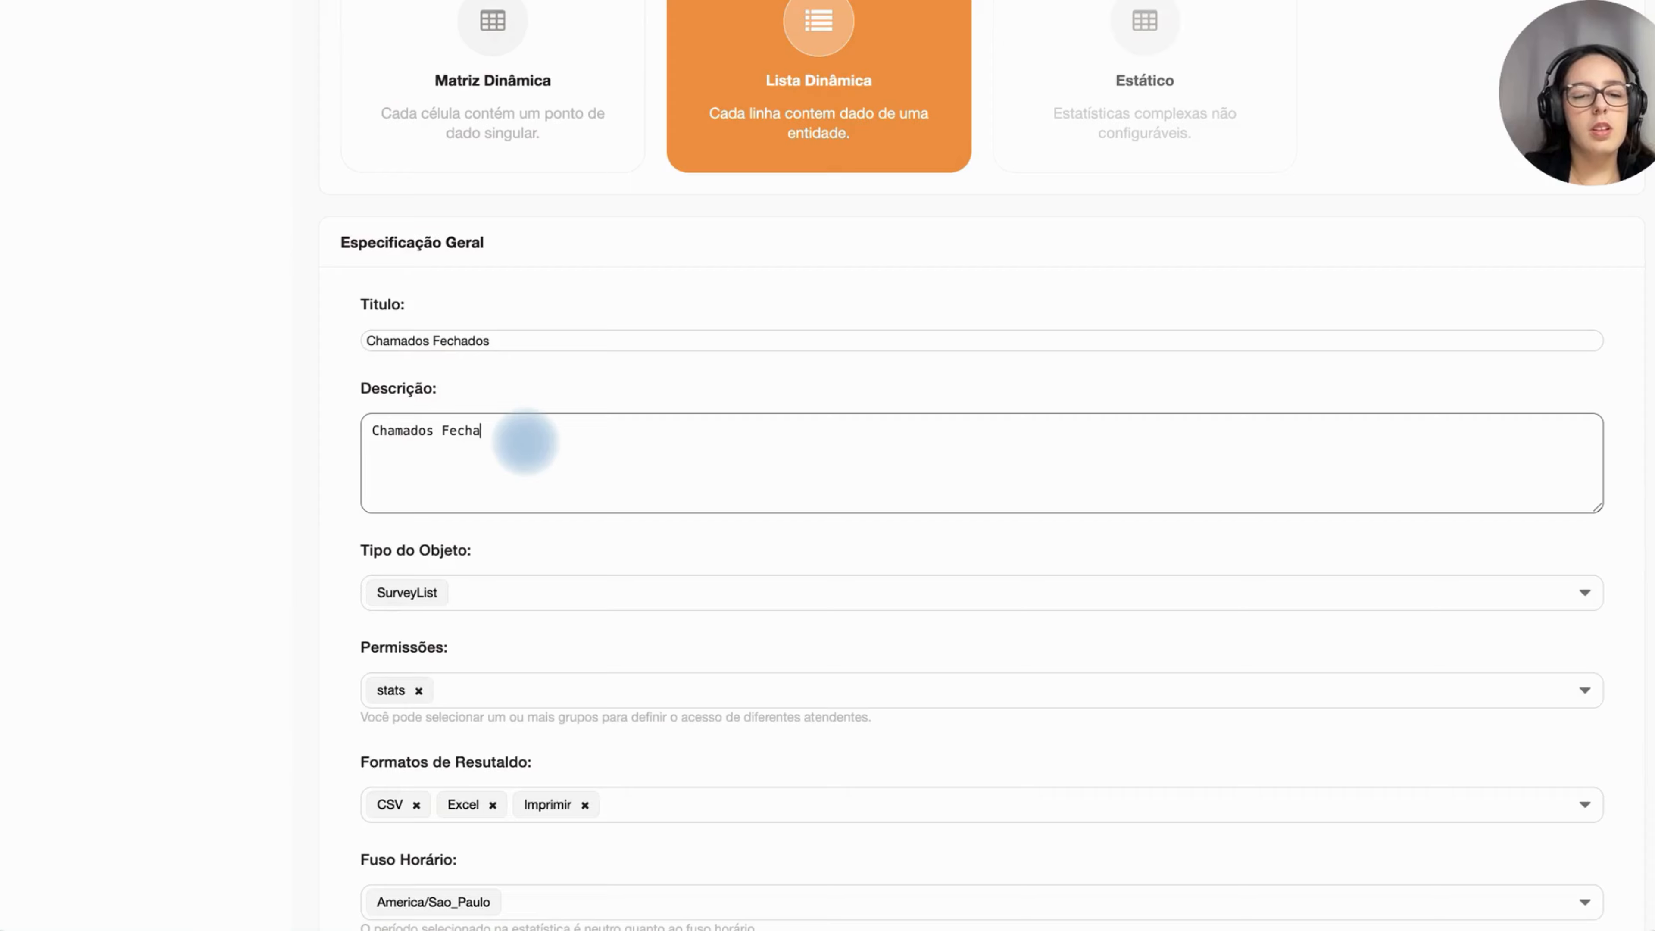
type("dos")
Step: Set the statistic's object type to TicketTimeInState
scroll(547, 539, "down", 2)
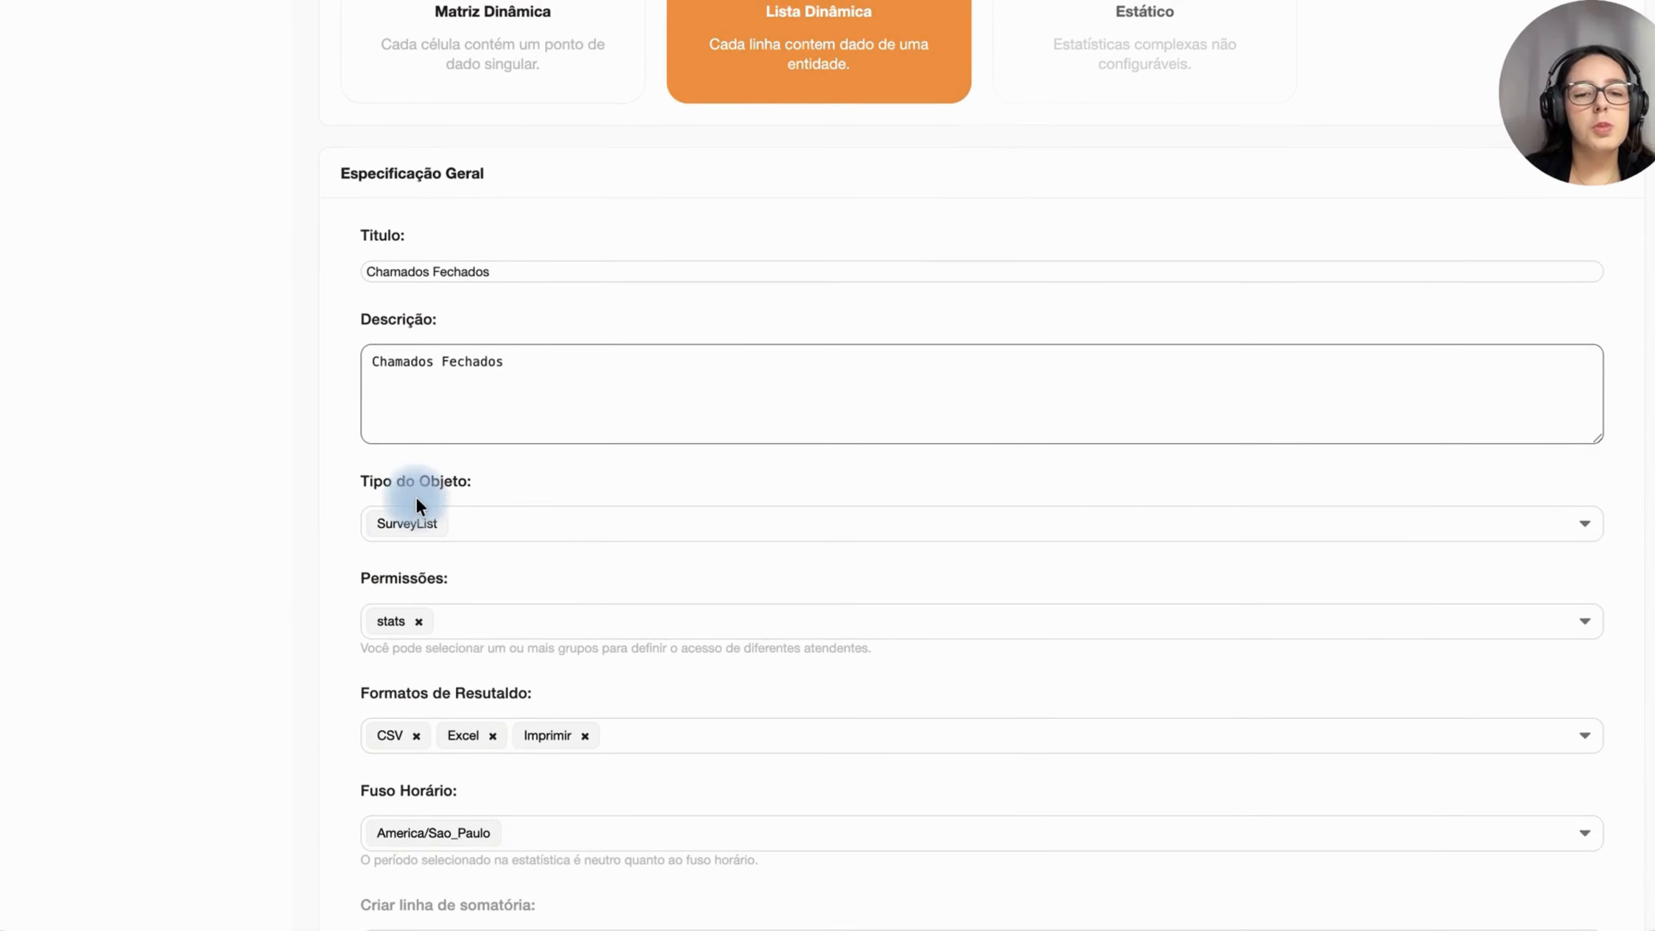
left_click(465, 522)
scroll(465, 518, "down", 1)
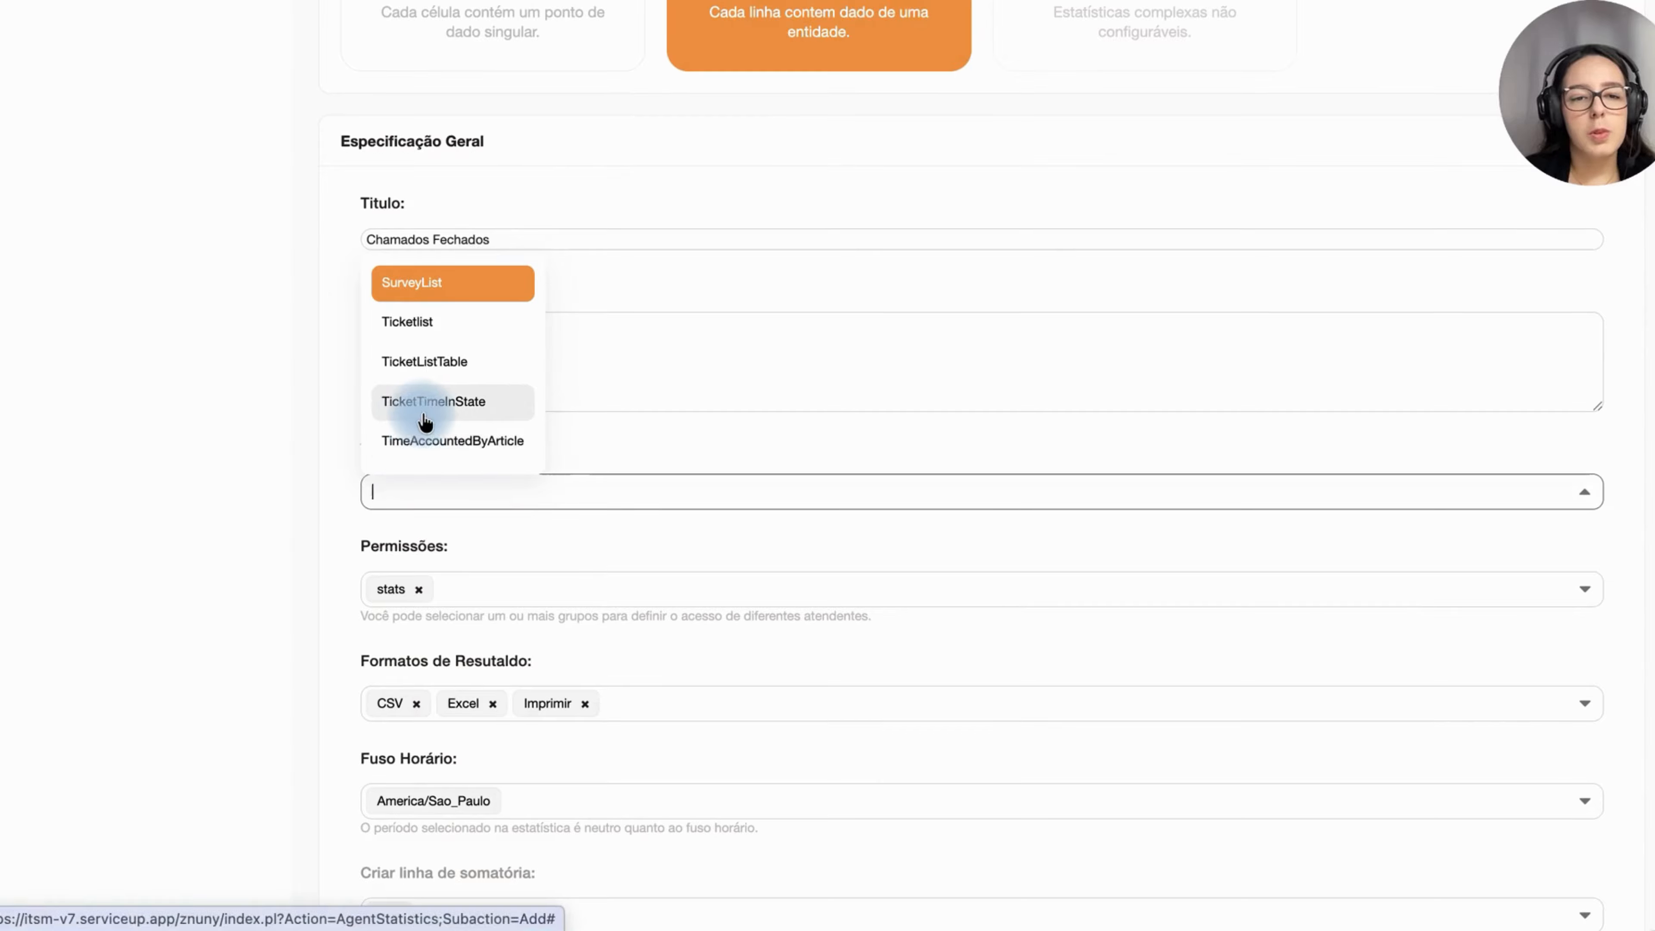
left_click(435, 418)
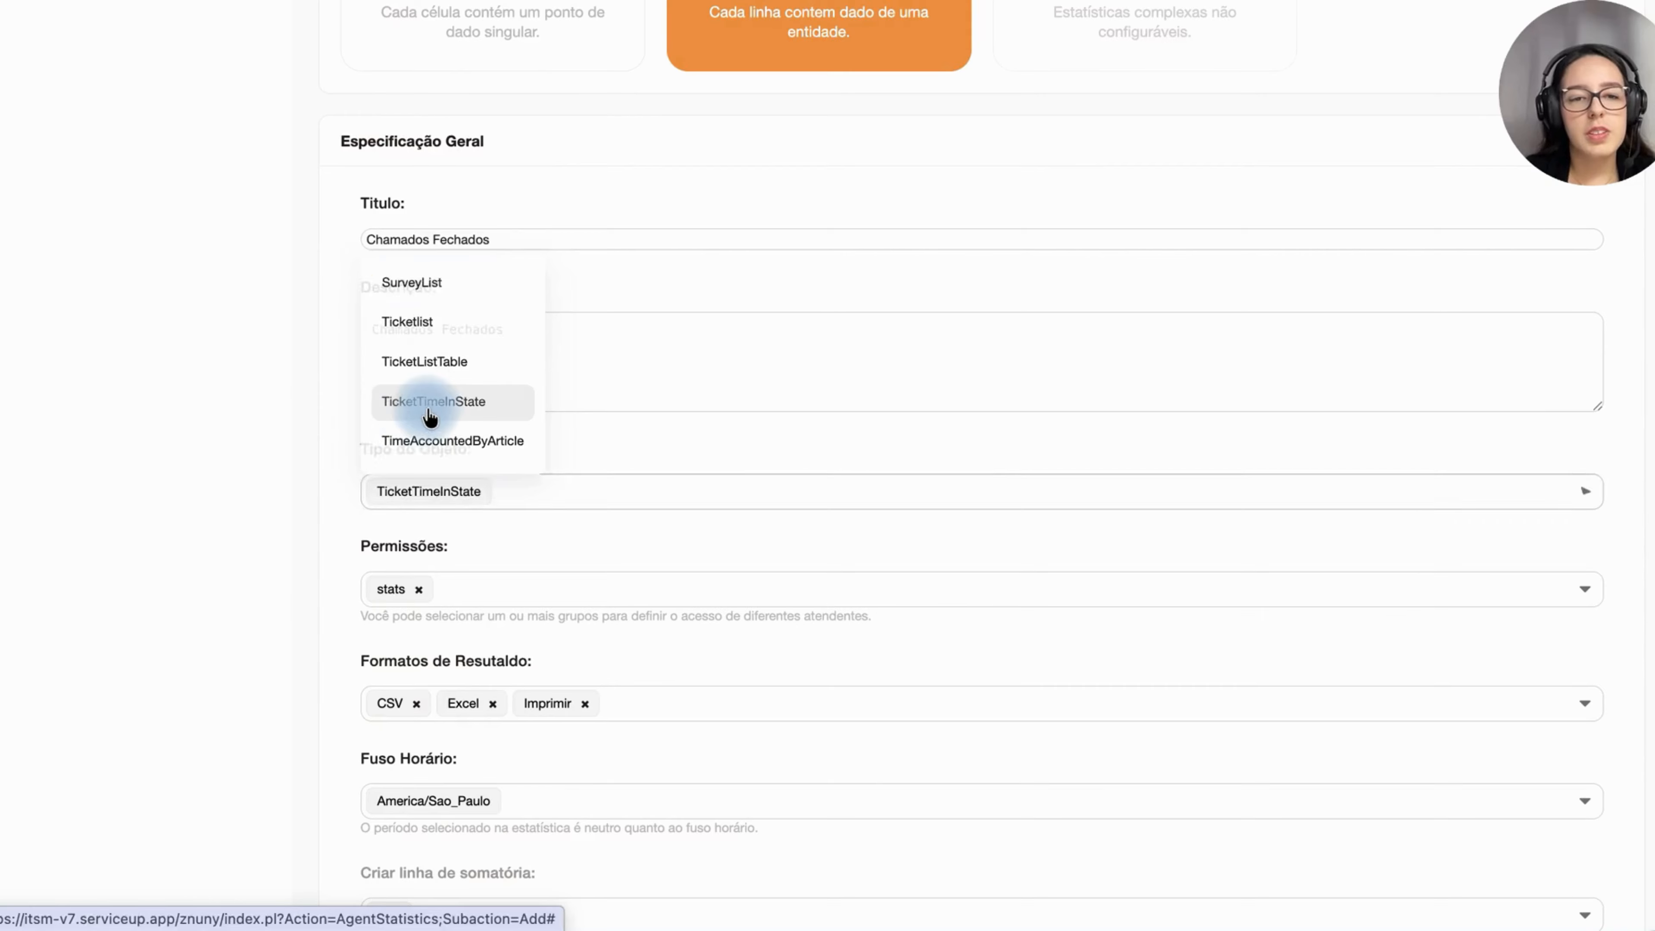
scroll(432, 544, "down", 3)
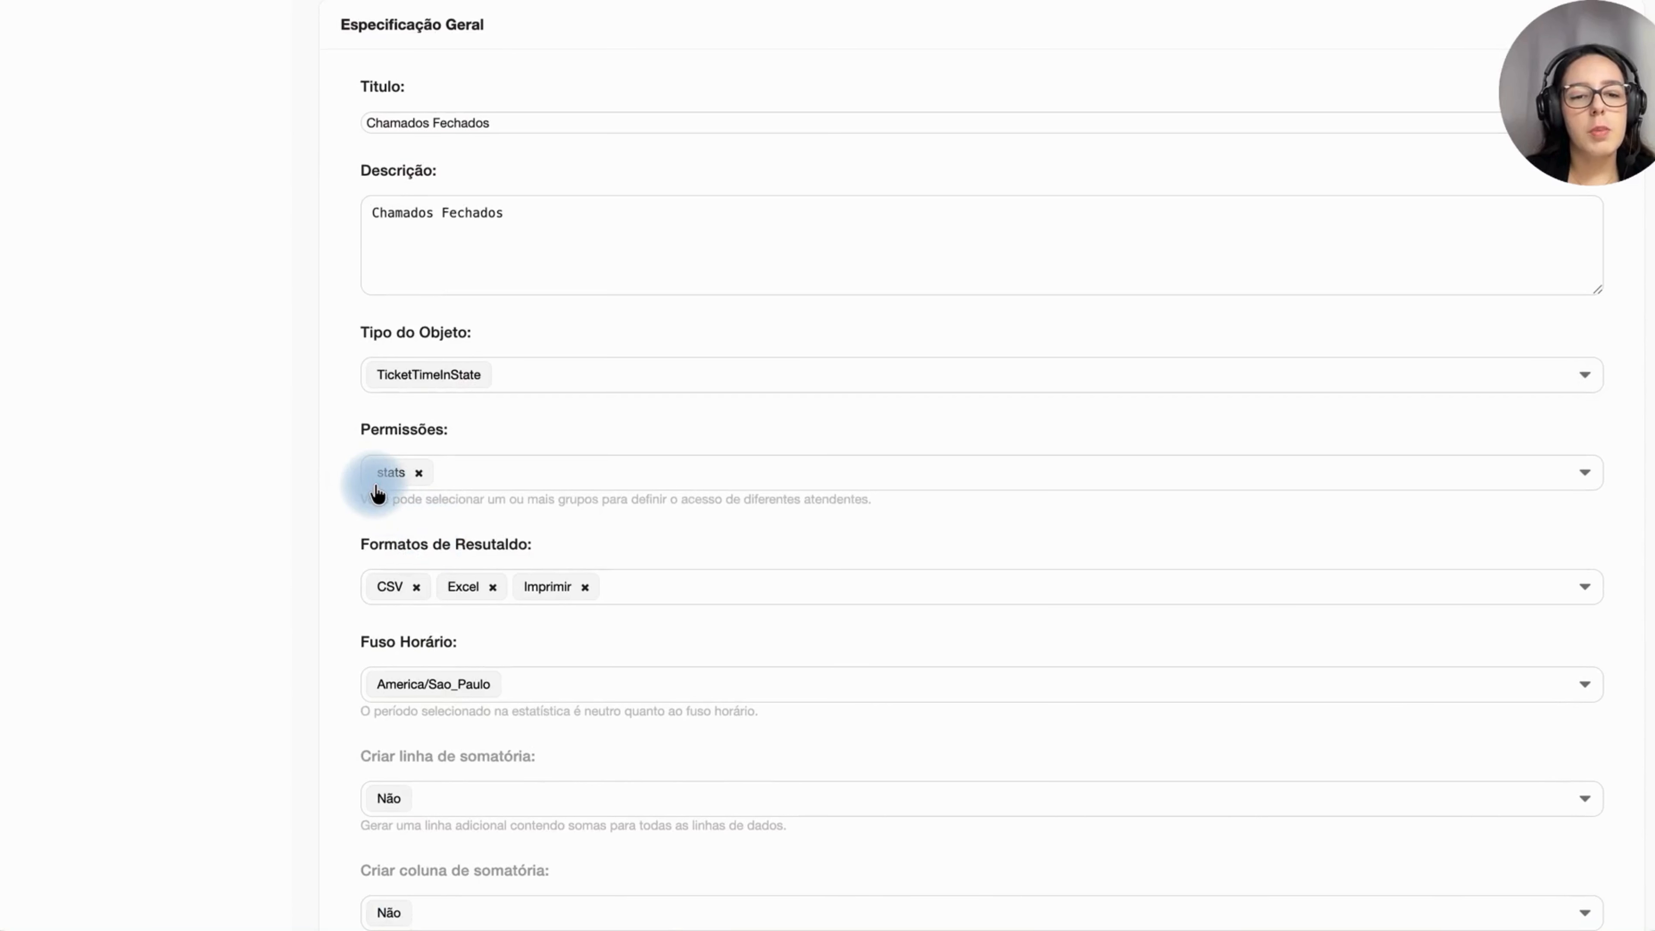
Step: Save the general specification and continue to the statistic's editing page
scroll(369, 481, "down", 2)
scroll(448, 503, "down", 8)
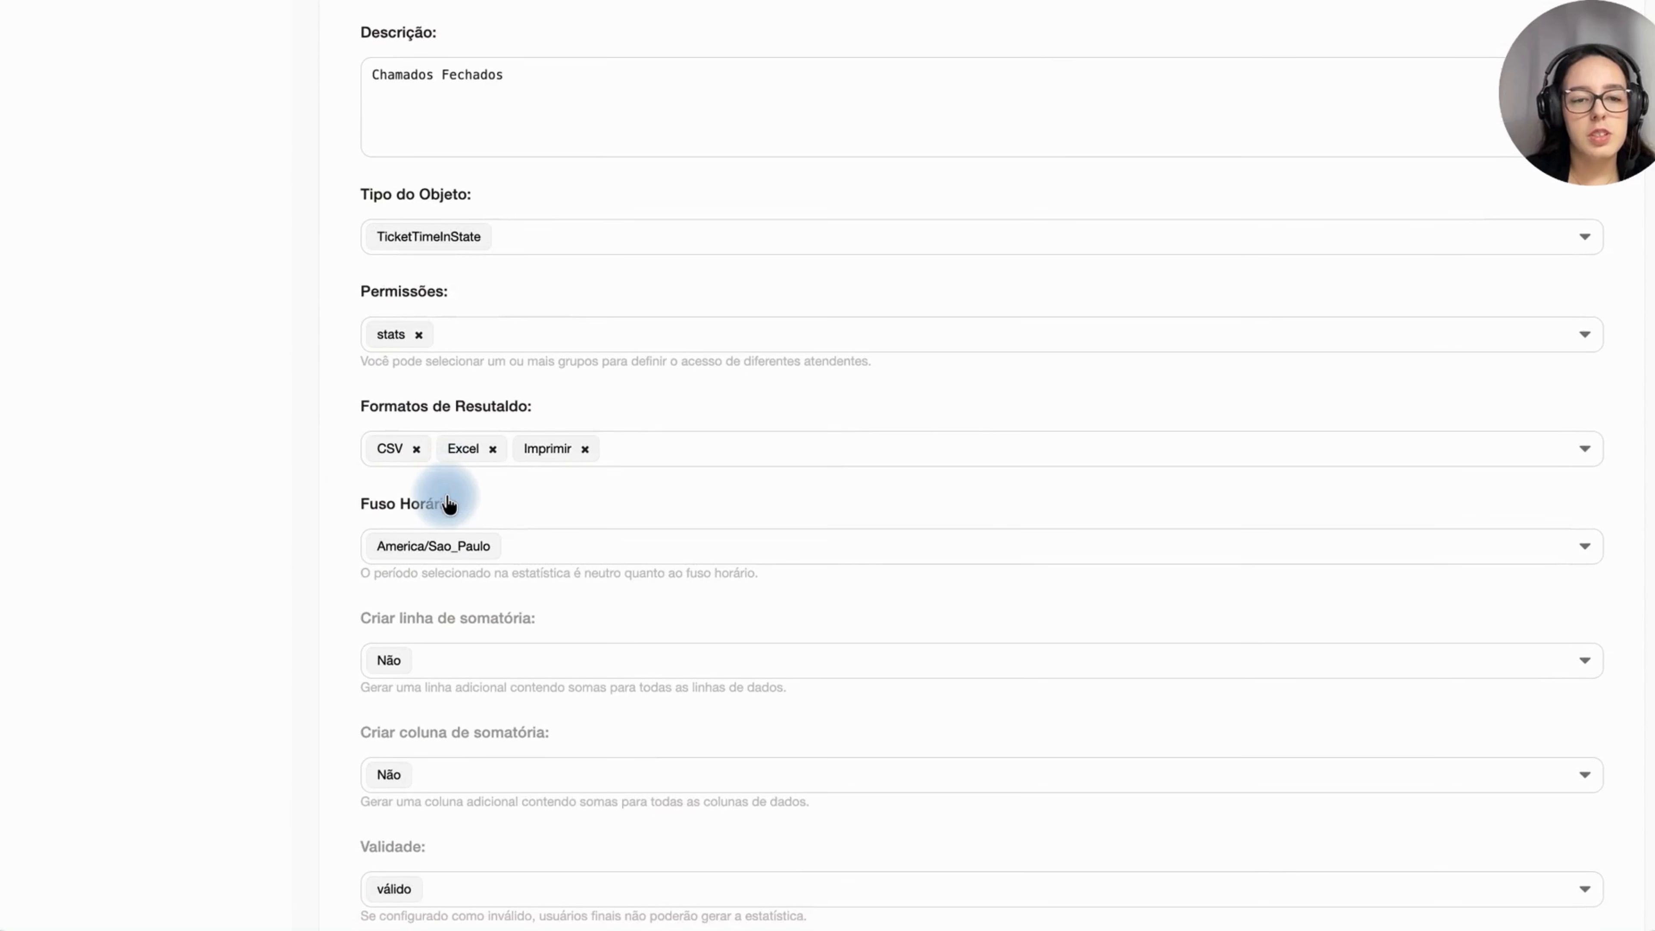
left_click(1562, 800)
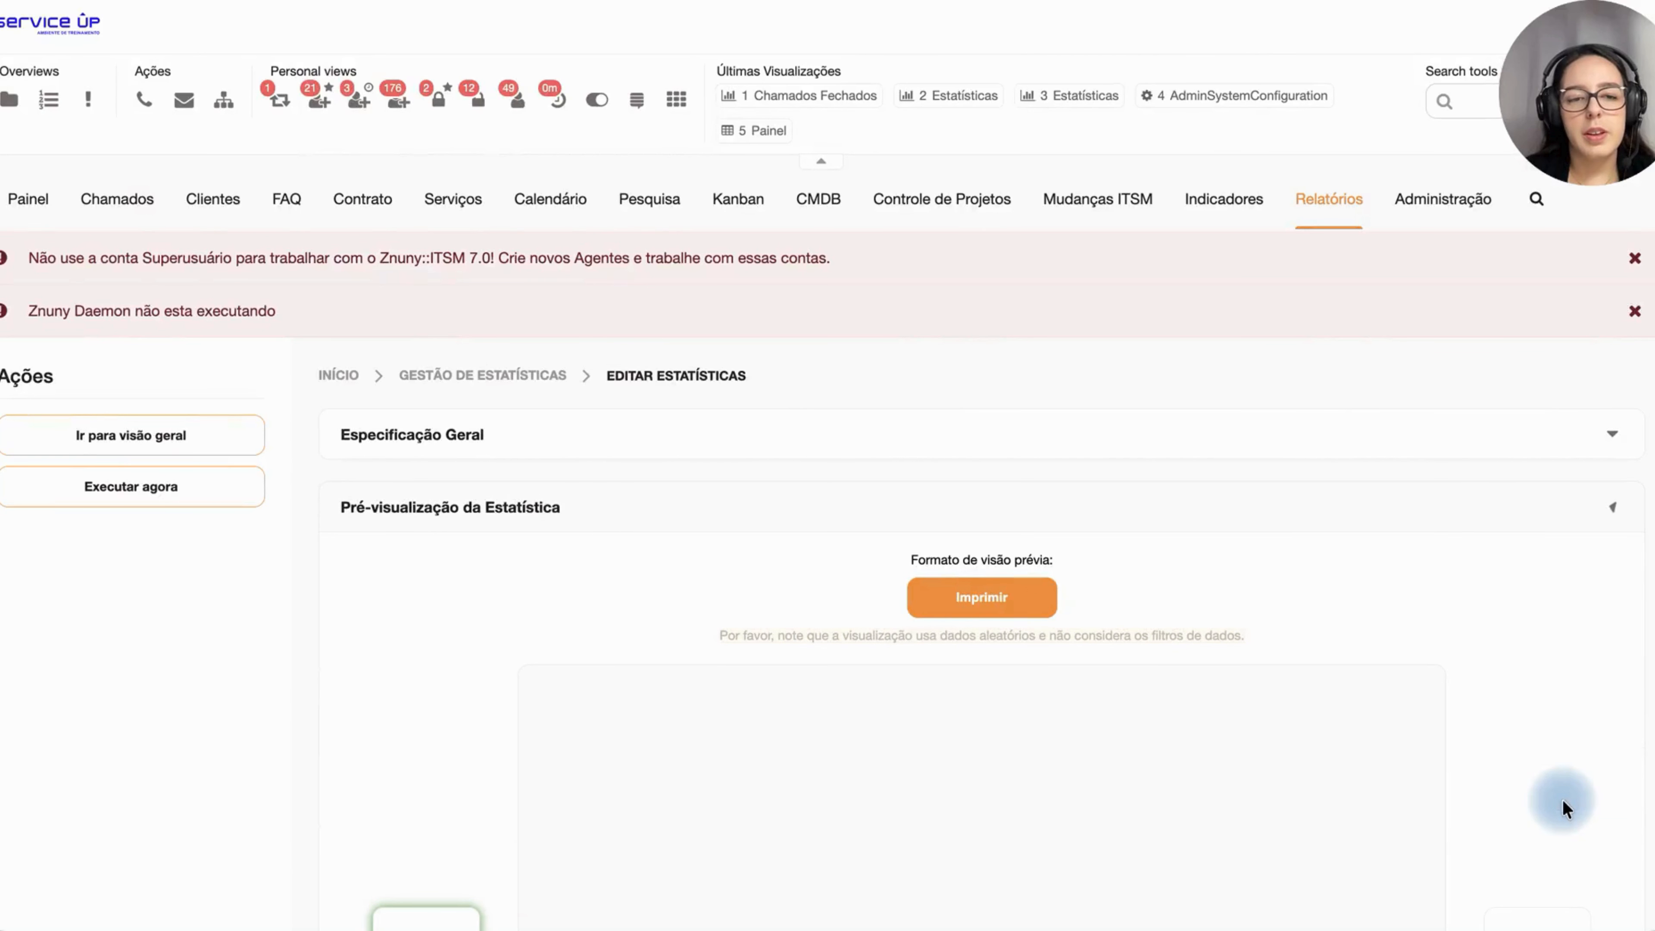
Step: Configure the X-axis attributes to print Ticket#, Idade, Título, Fila and Estado
scroll(1060, 383, "down", 10)
left_click(982, 725)
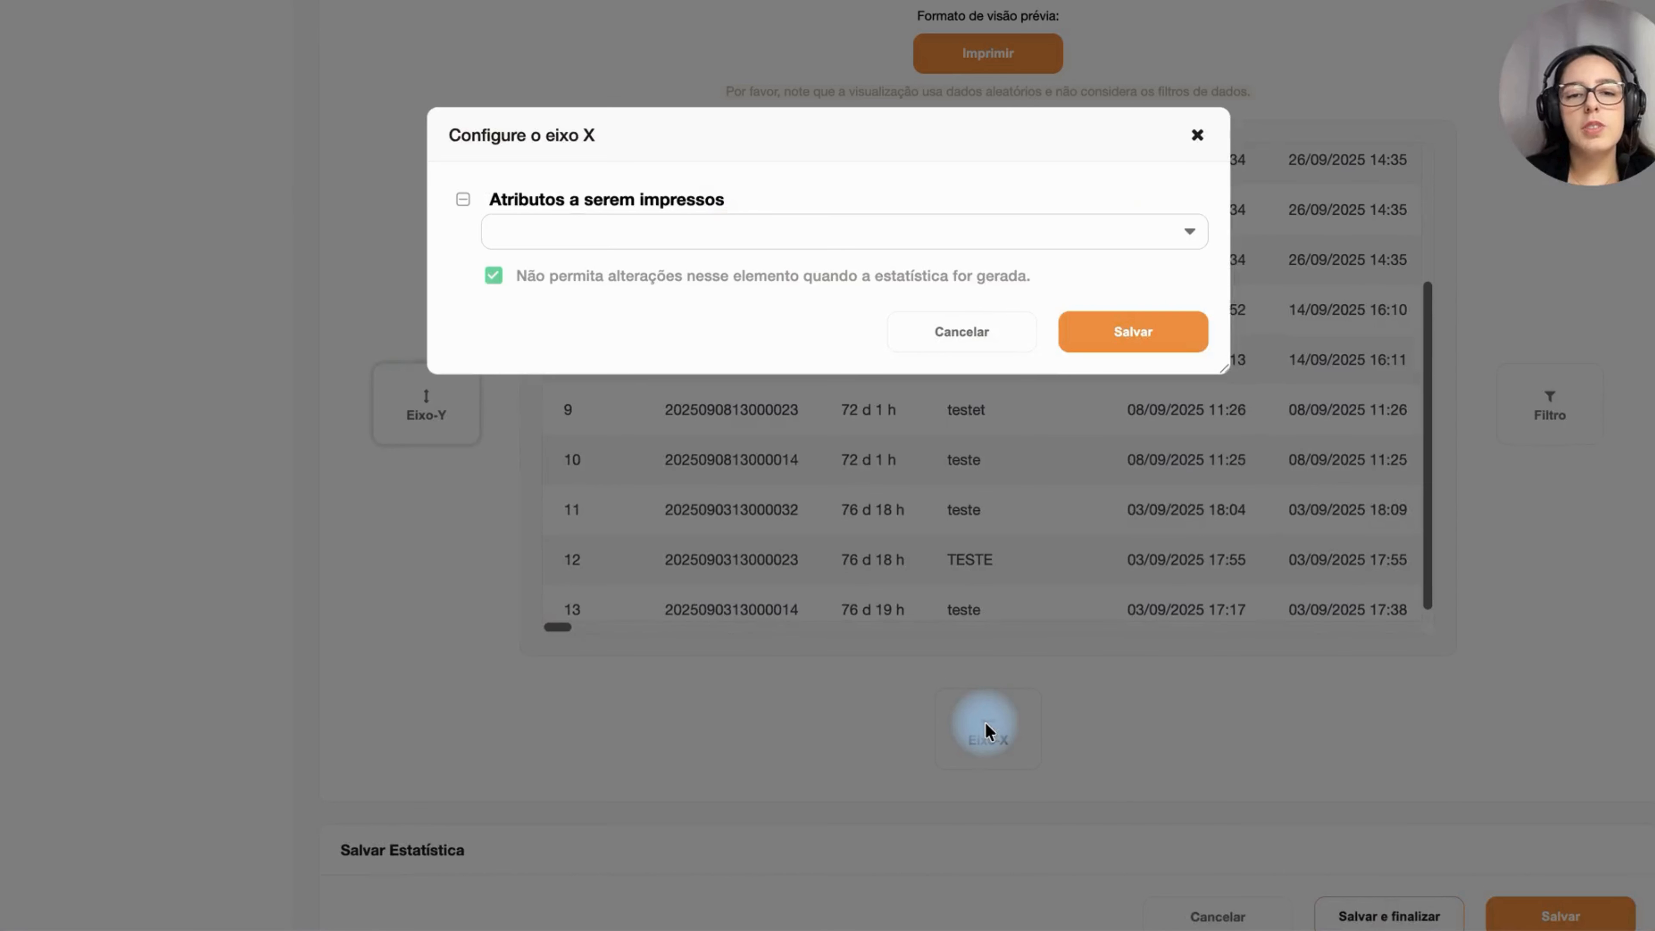
left_click(535, 228)
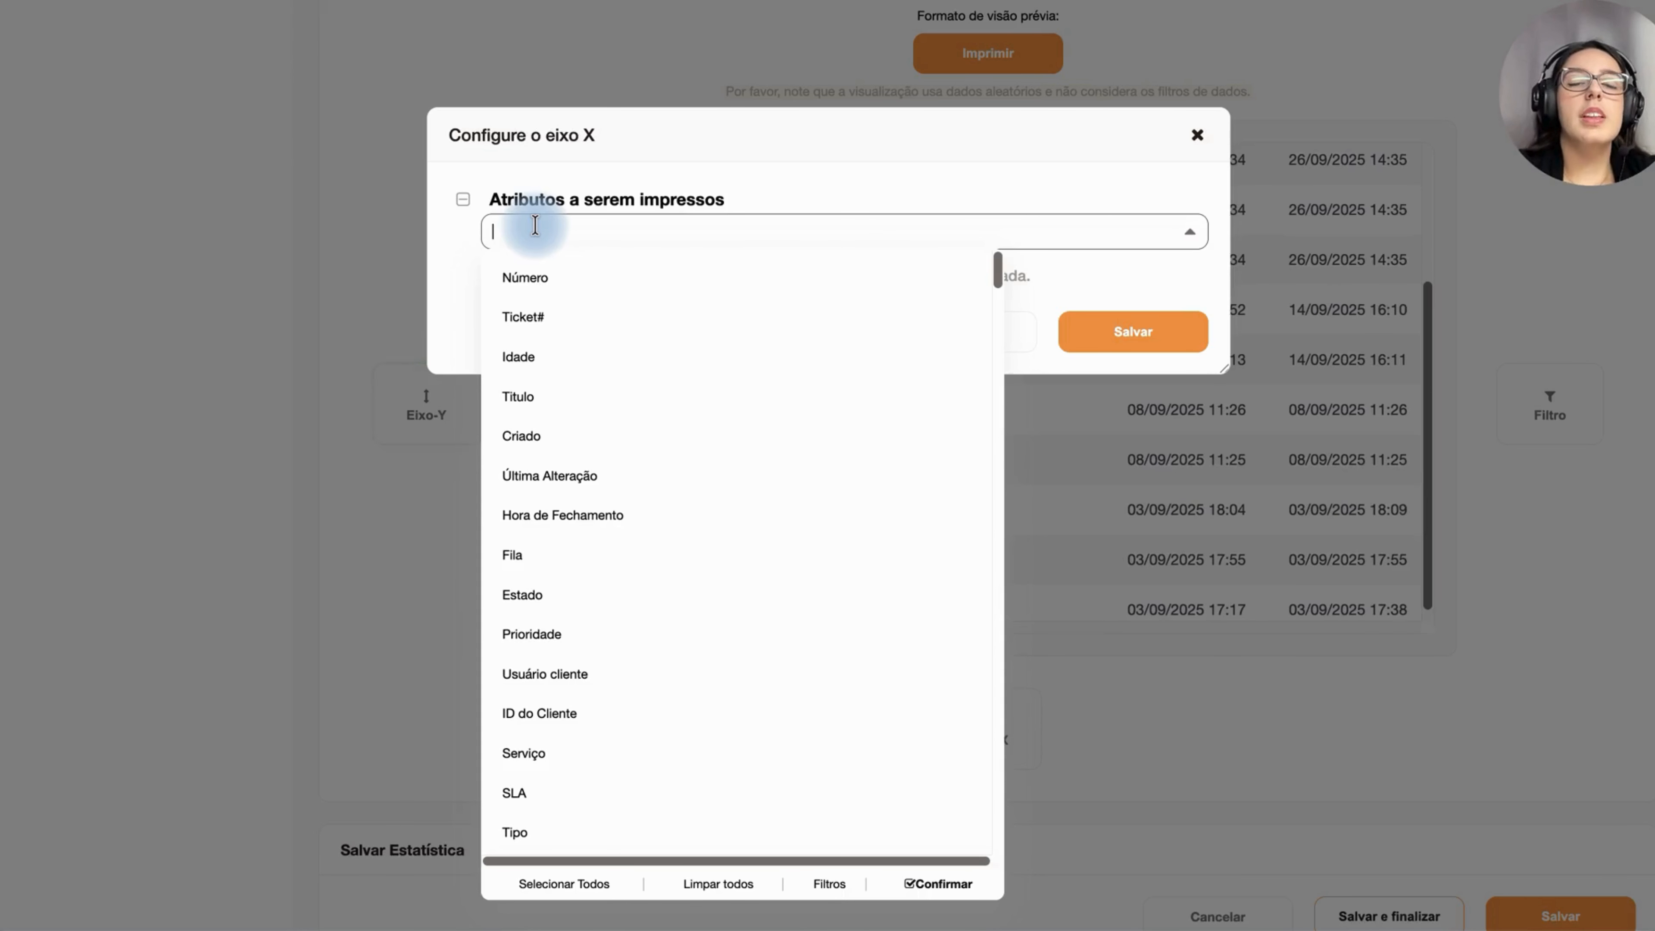
left_click(511, 324)
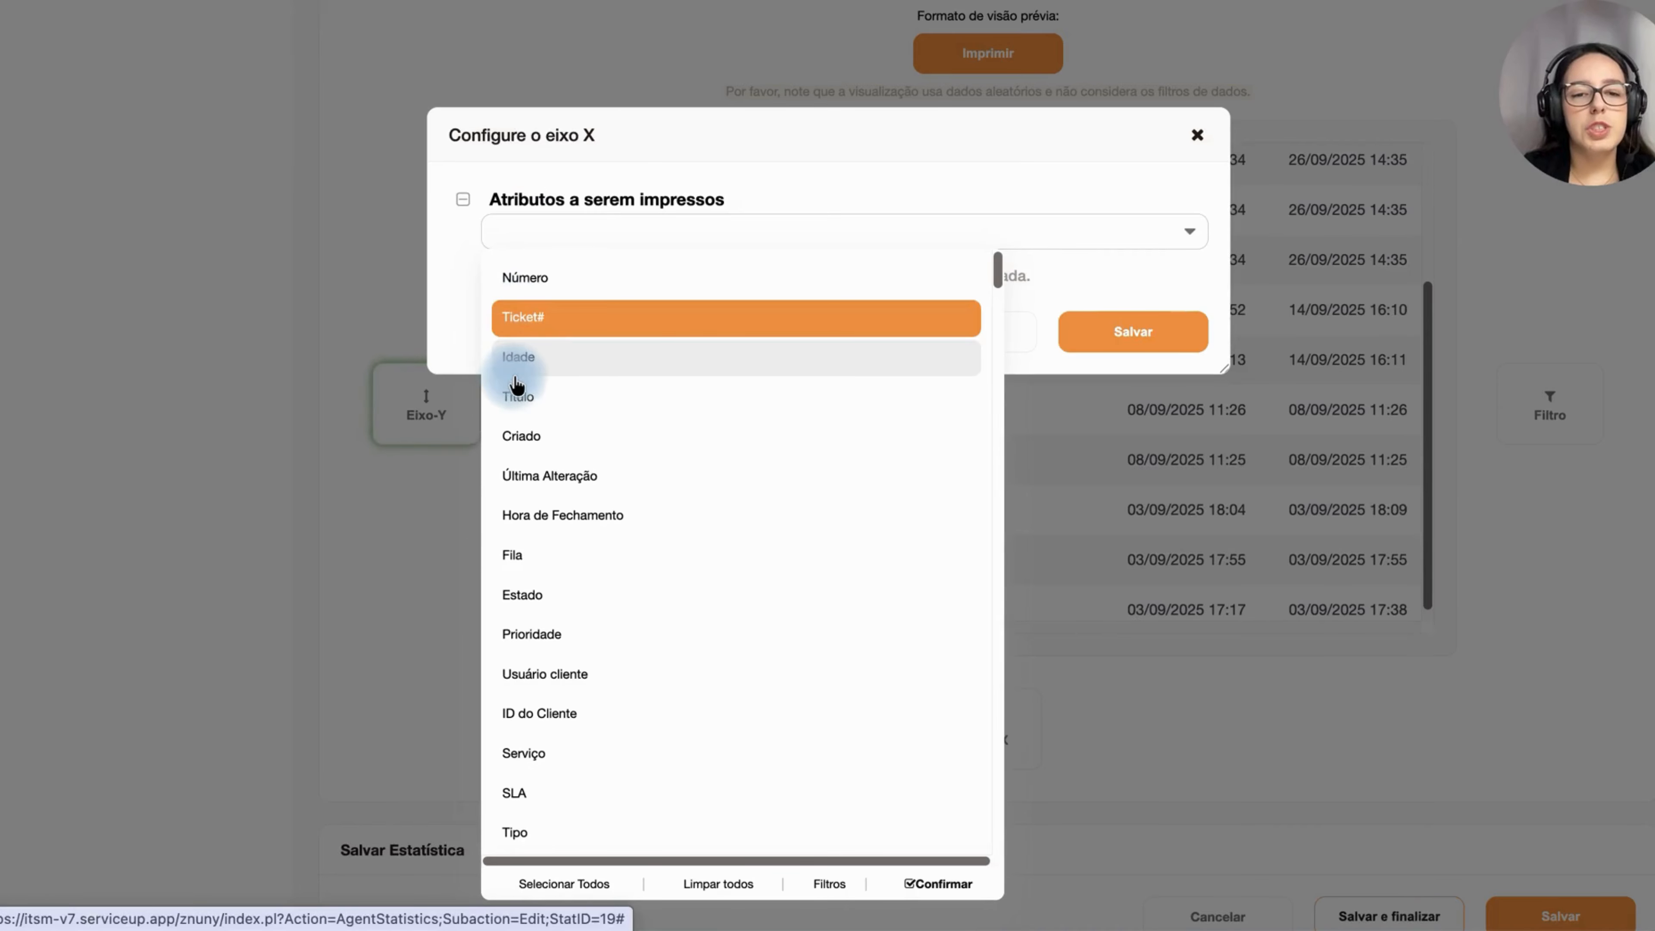
left_click(515, 364)
left_click(517, 450)
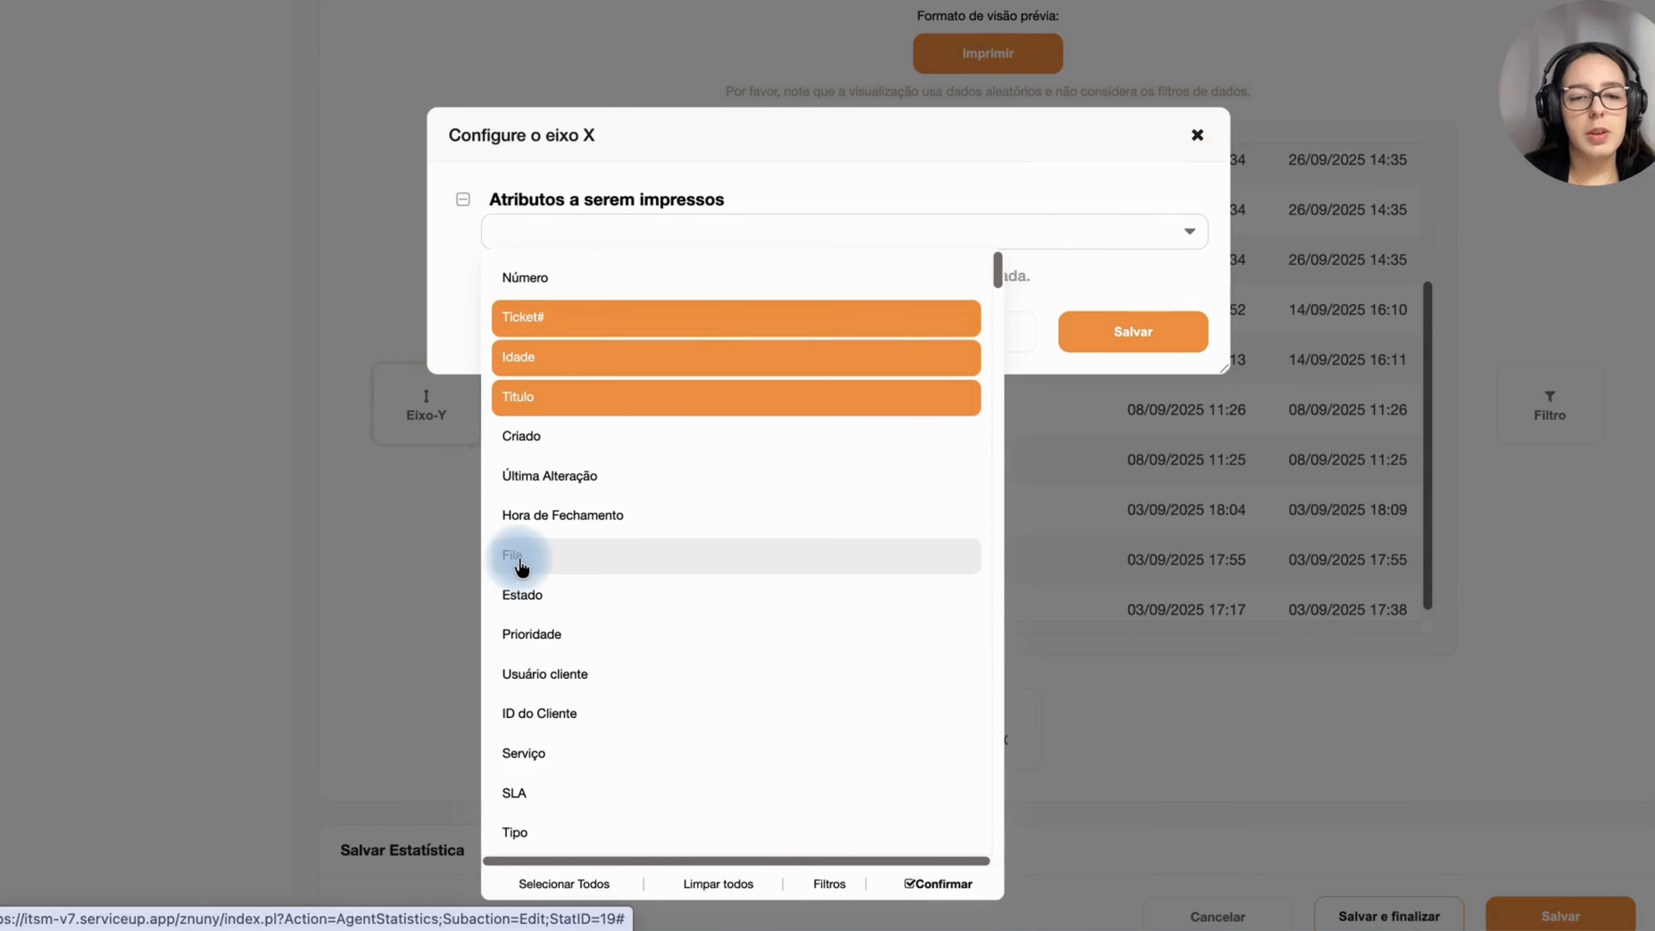
left_click(518, 566)
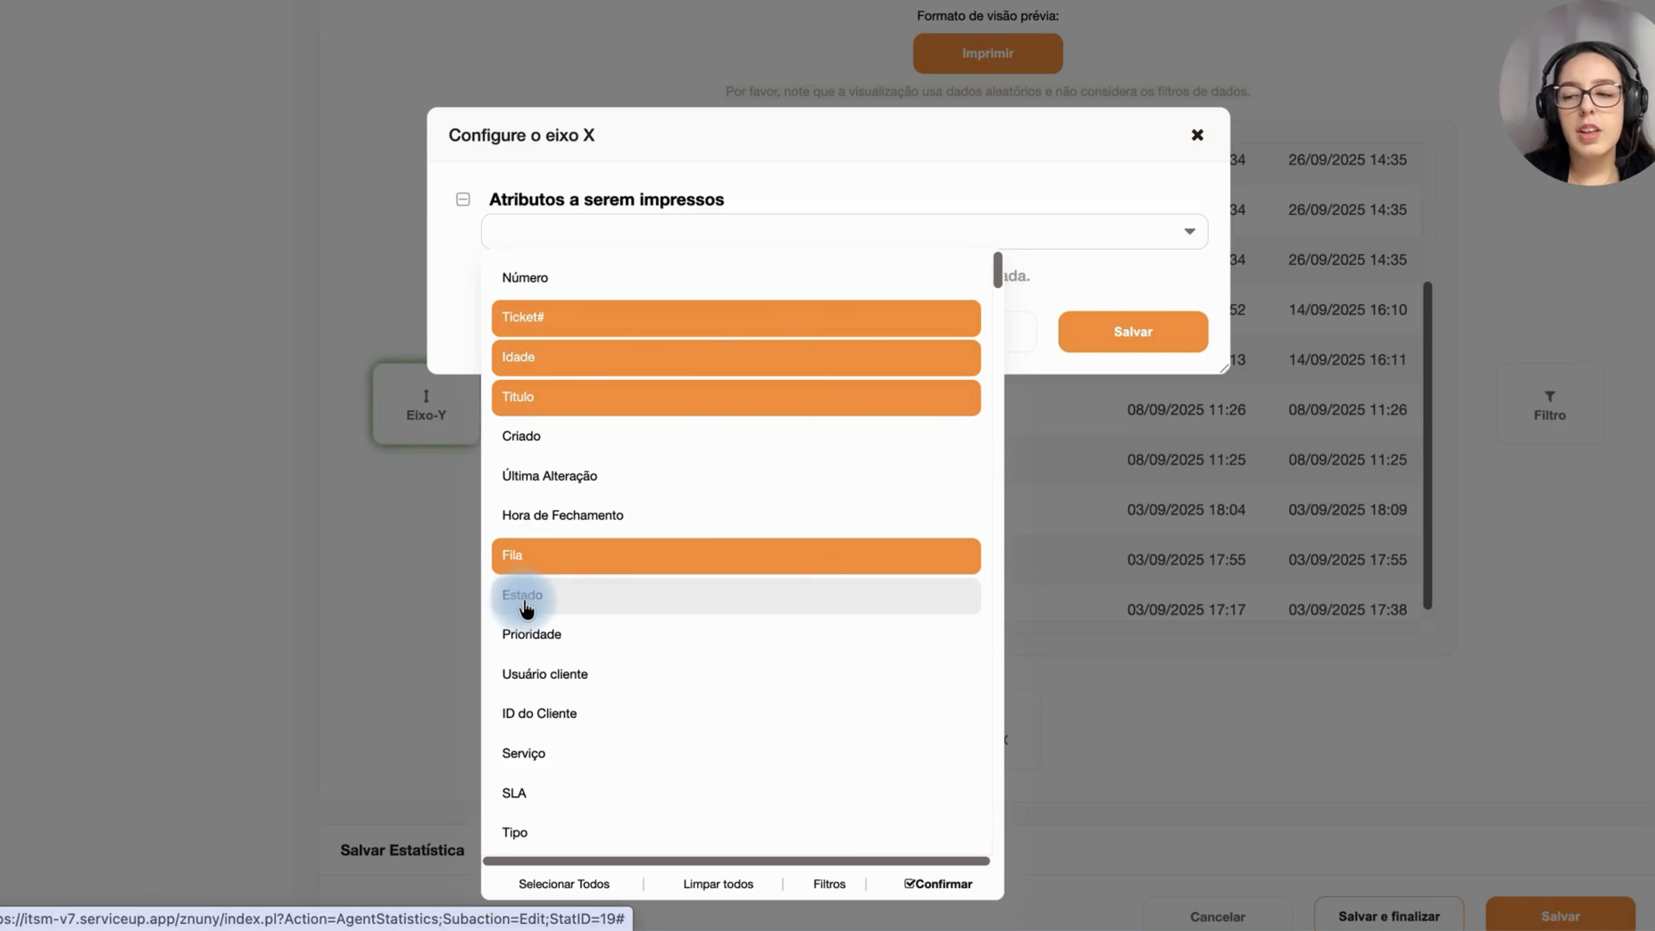
left_click(526, 603)
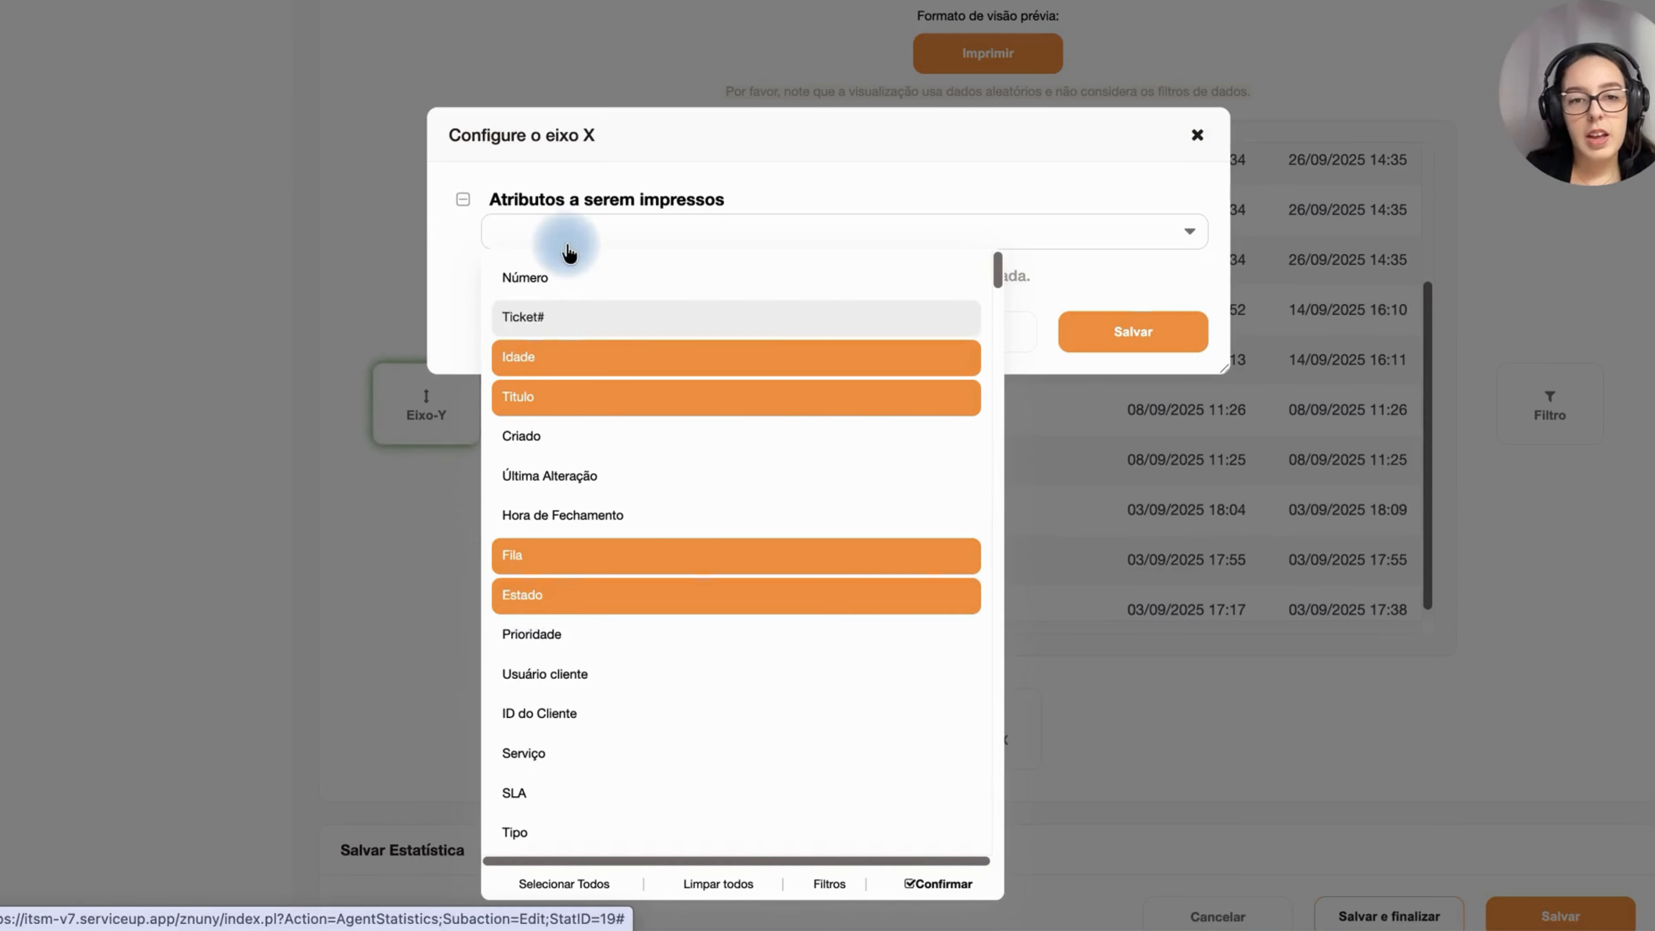
Step: Add Fila retida, Estado retido and Tempo que ficou no estado to the X-axis attributes to be printed
left_click(597, 233)
type("fila")
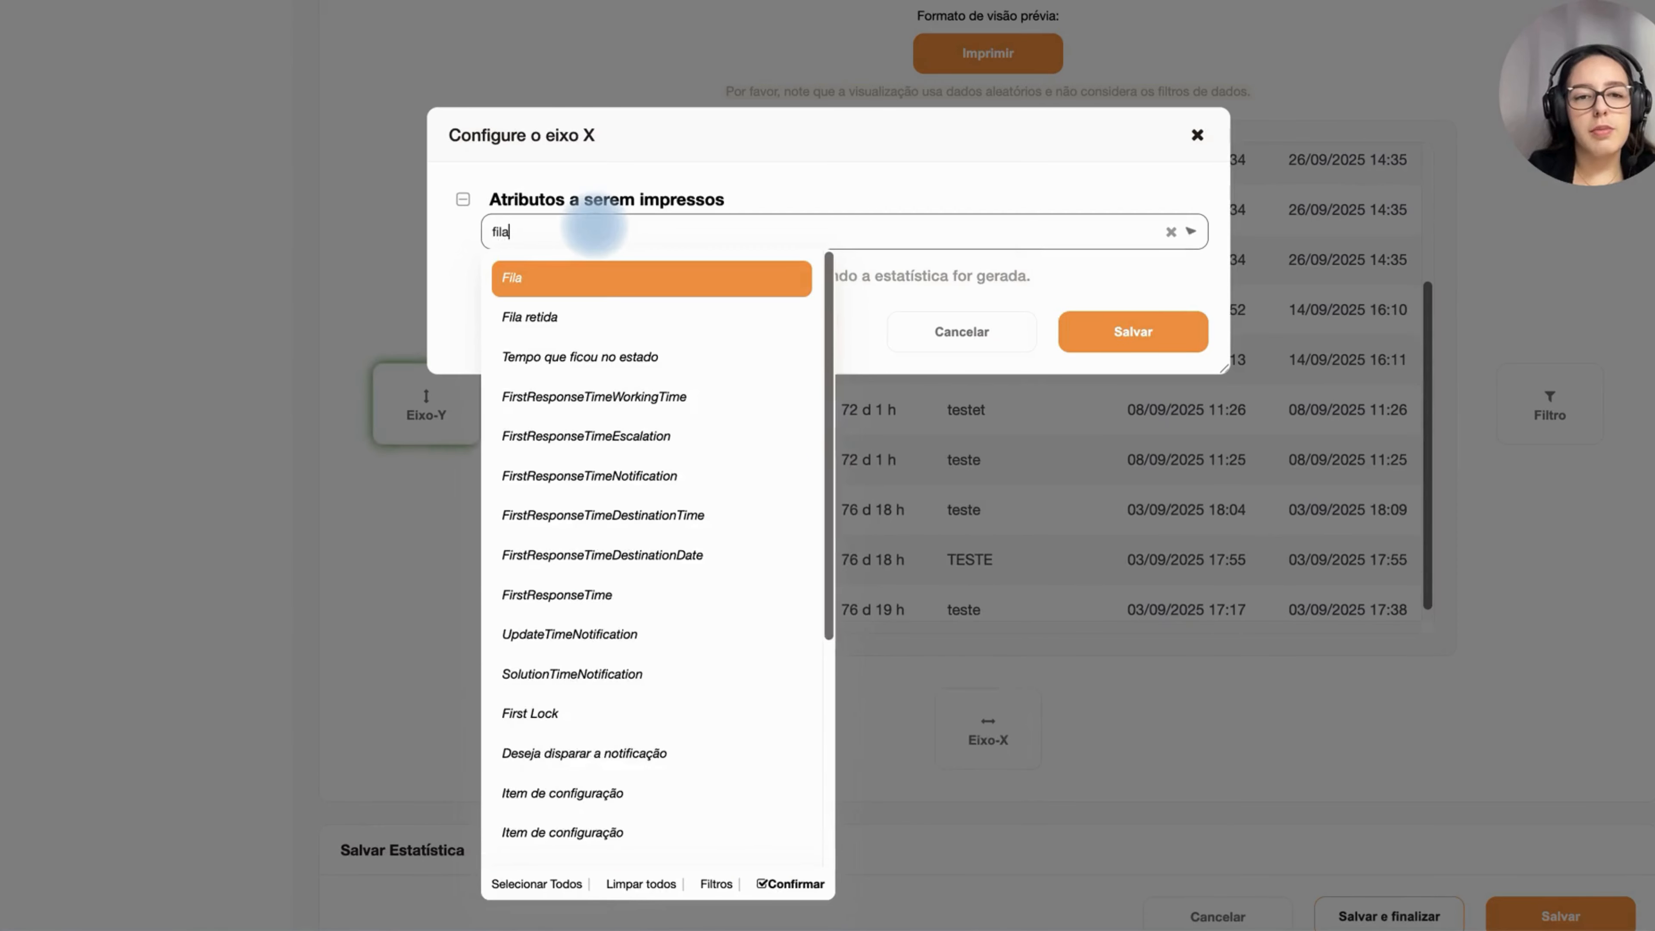
left_click(517, 318)
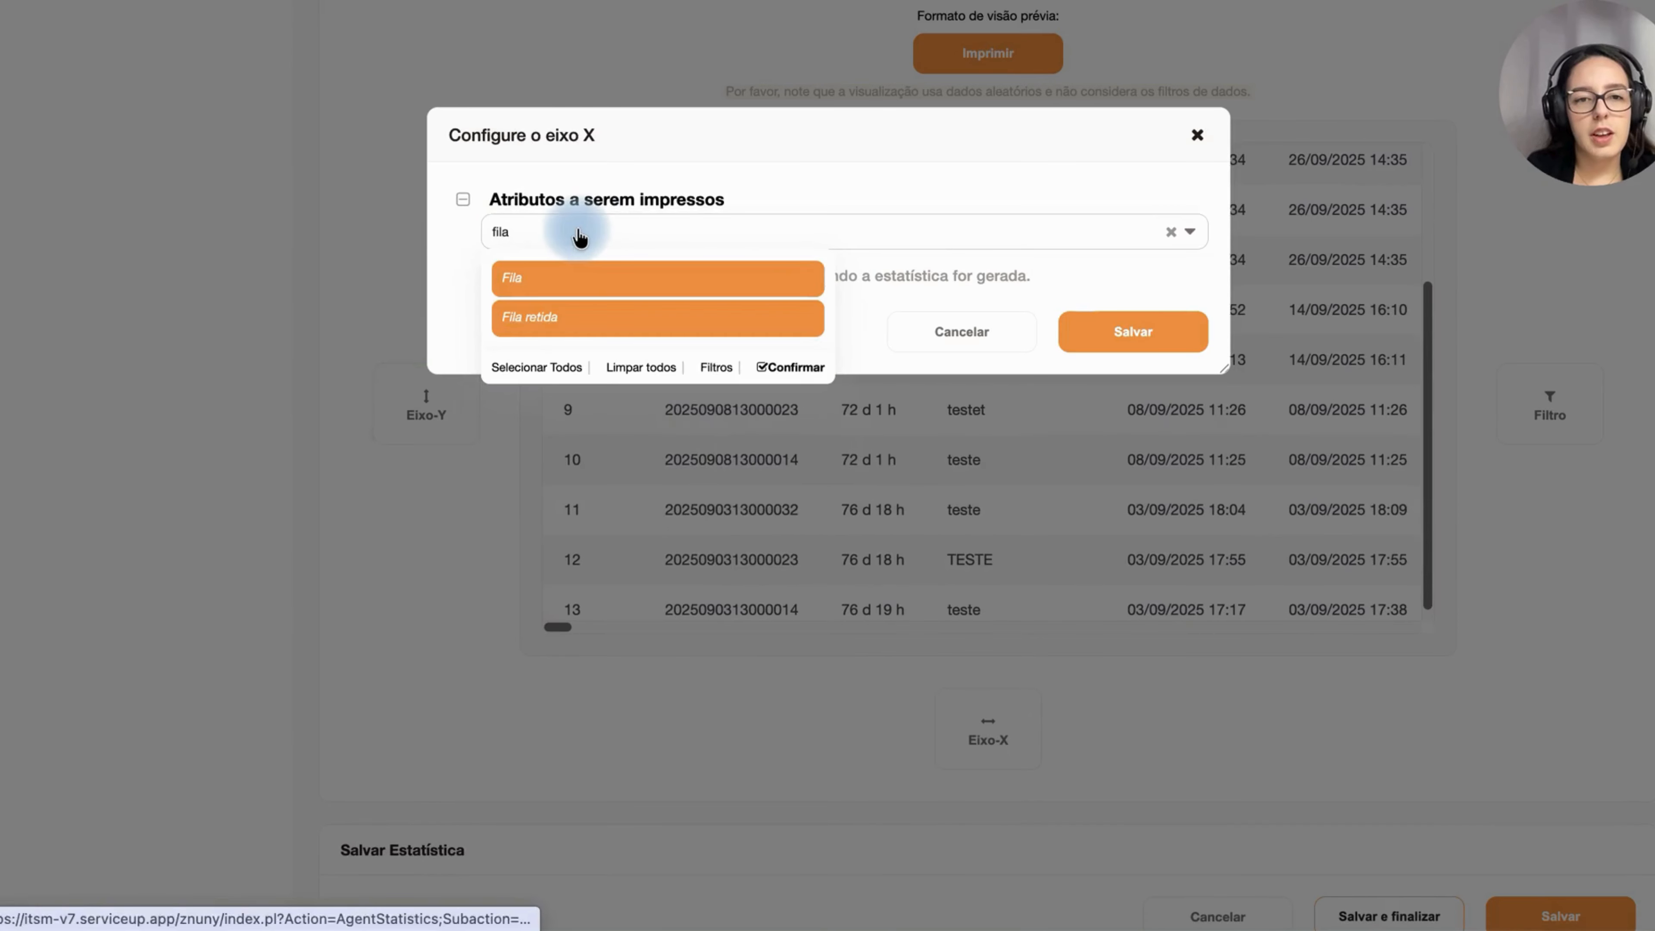
double_click(577, 230)
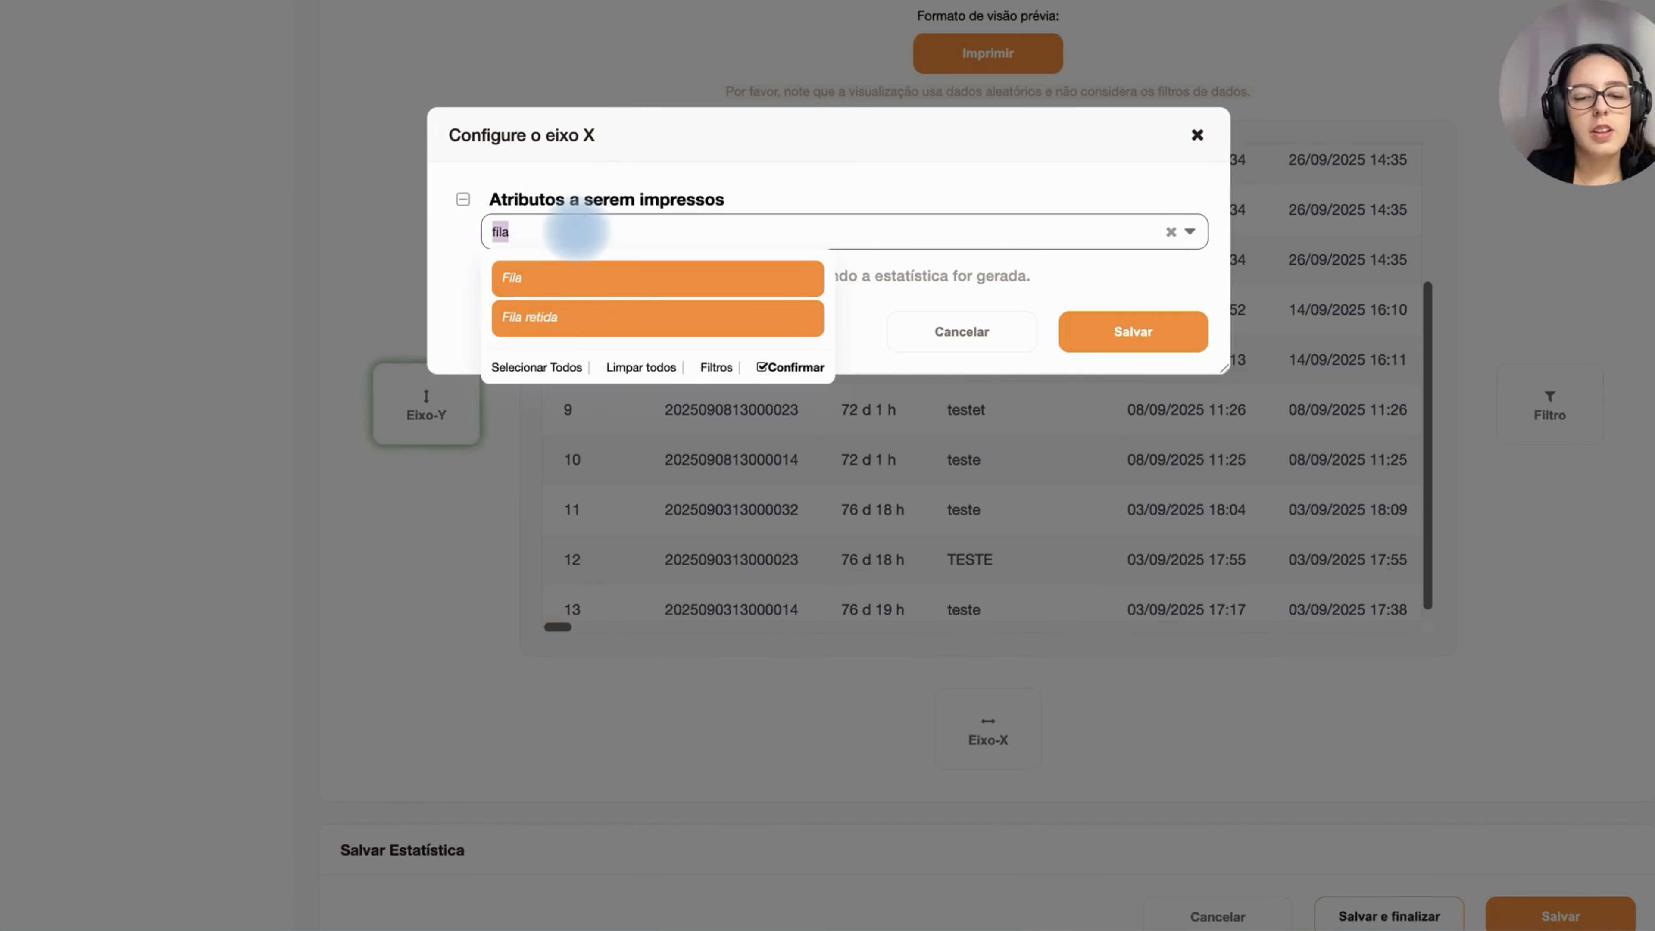
type("esta")
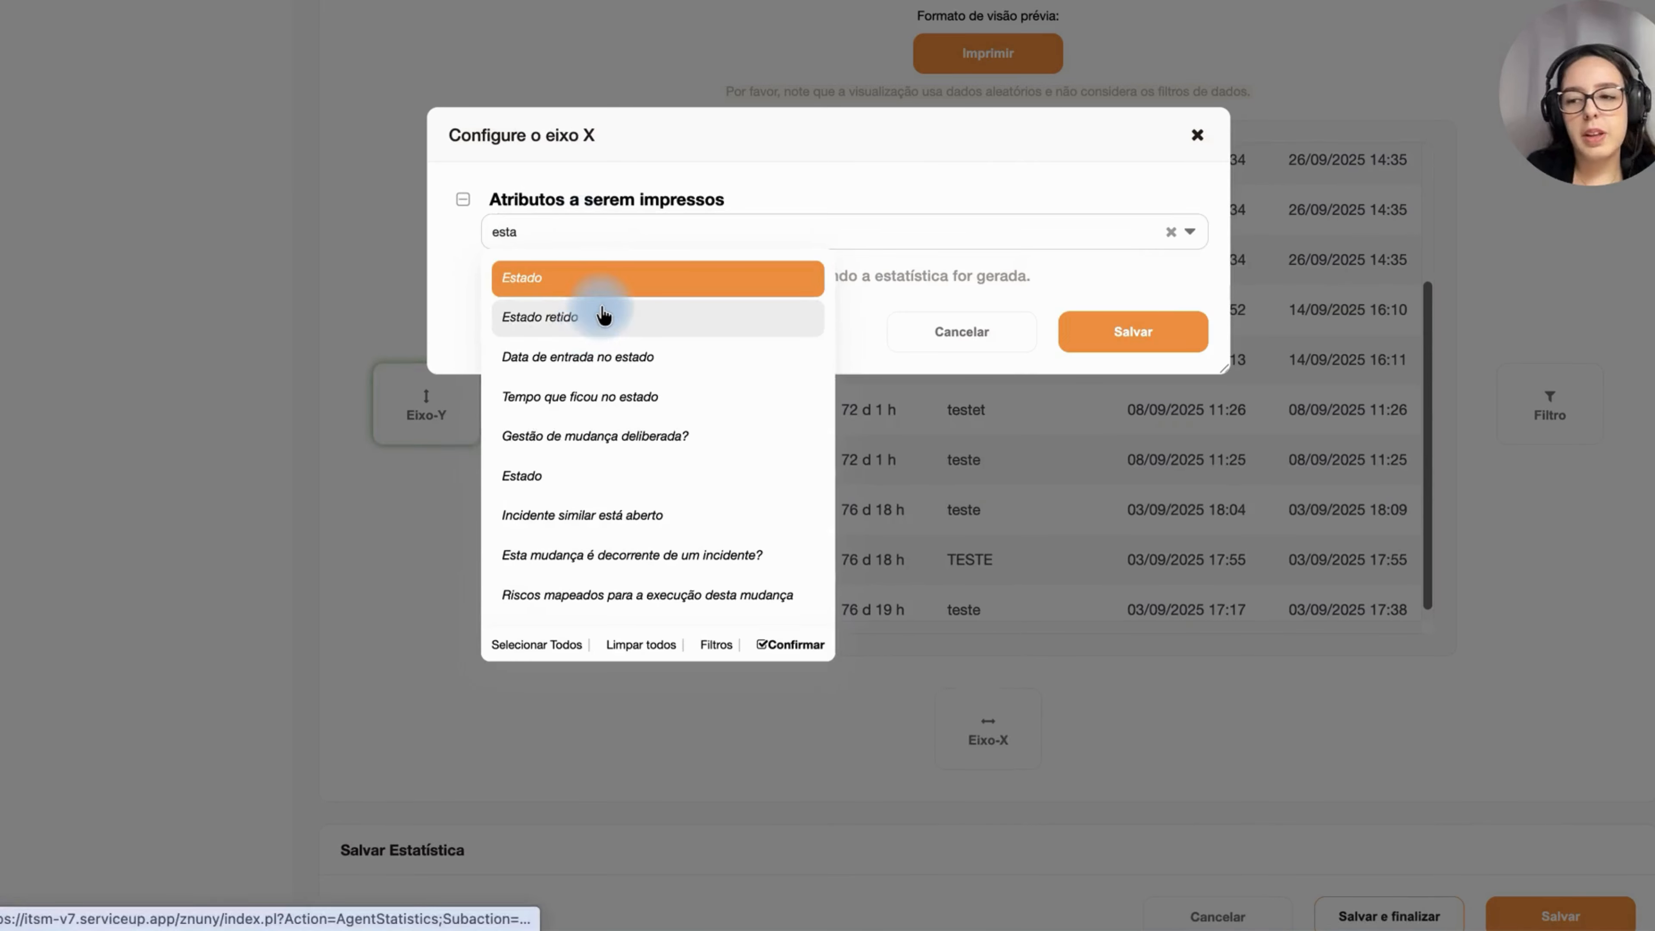
left_click(554, 318)
double_click(570, 231)
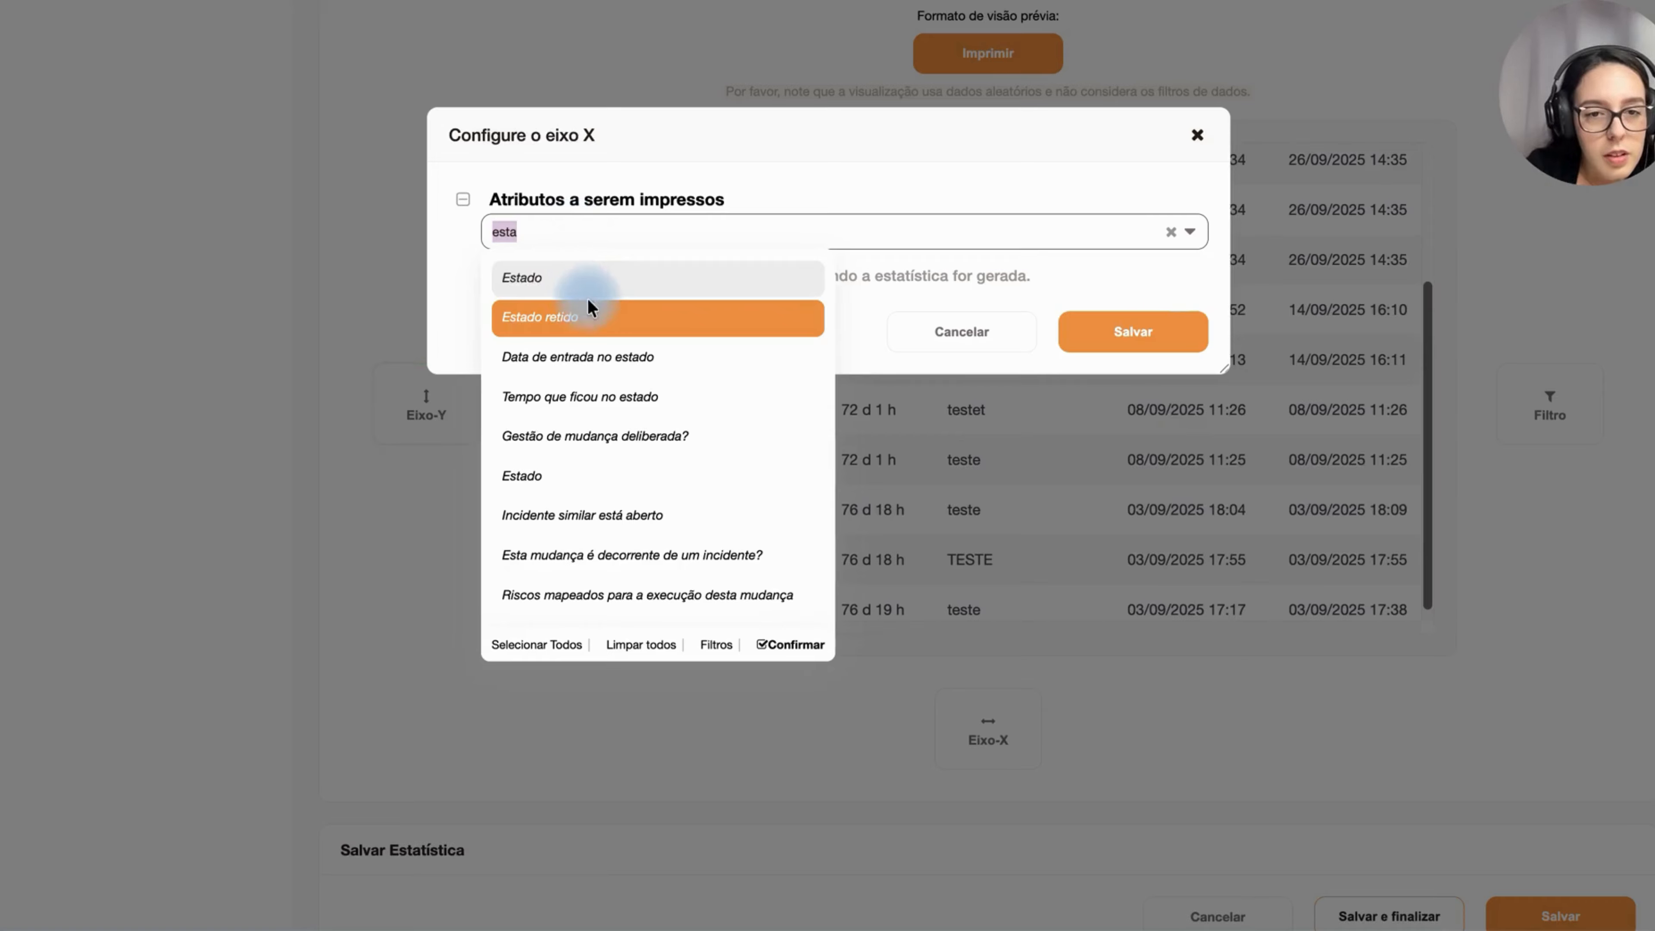
left_click(541, 369)
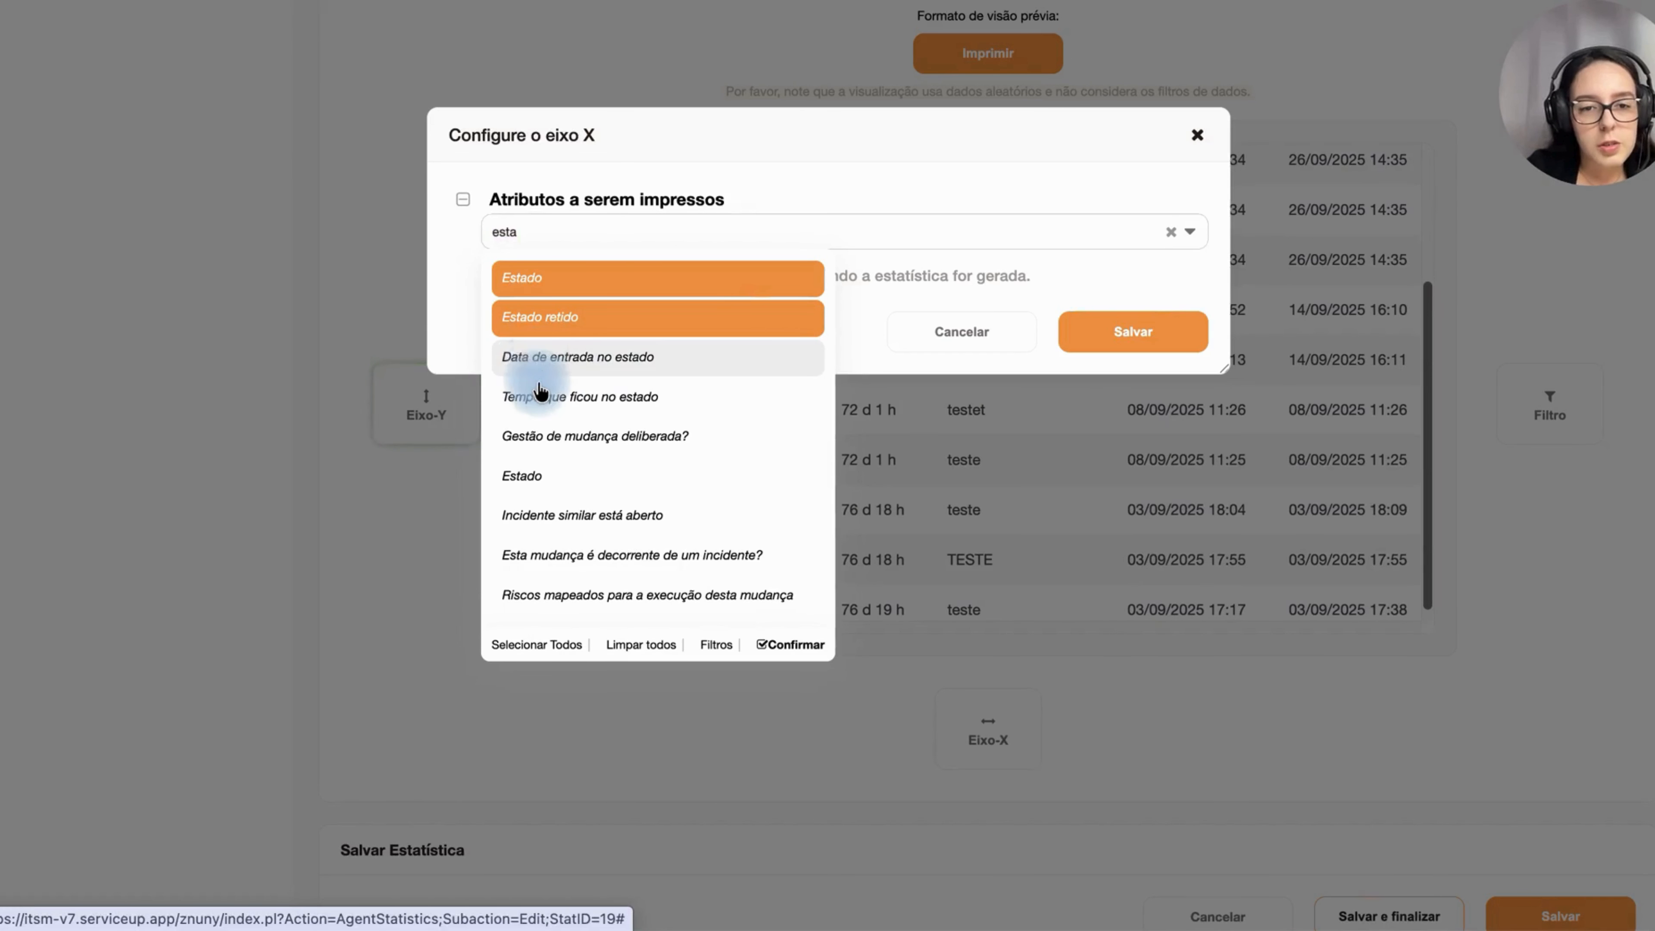
Step: Add Primeira Resposta em Minutos to the X-axis attributes
left_click(682, 219)
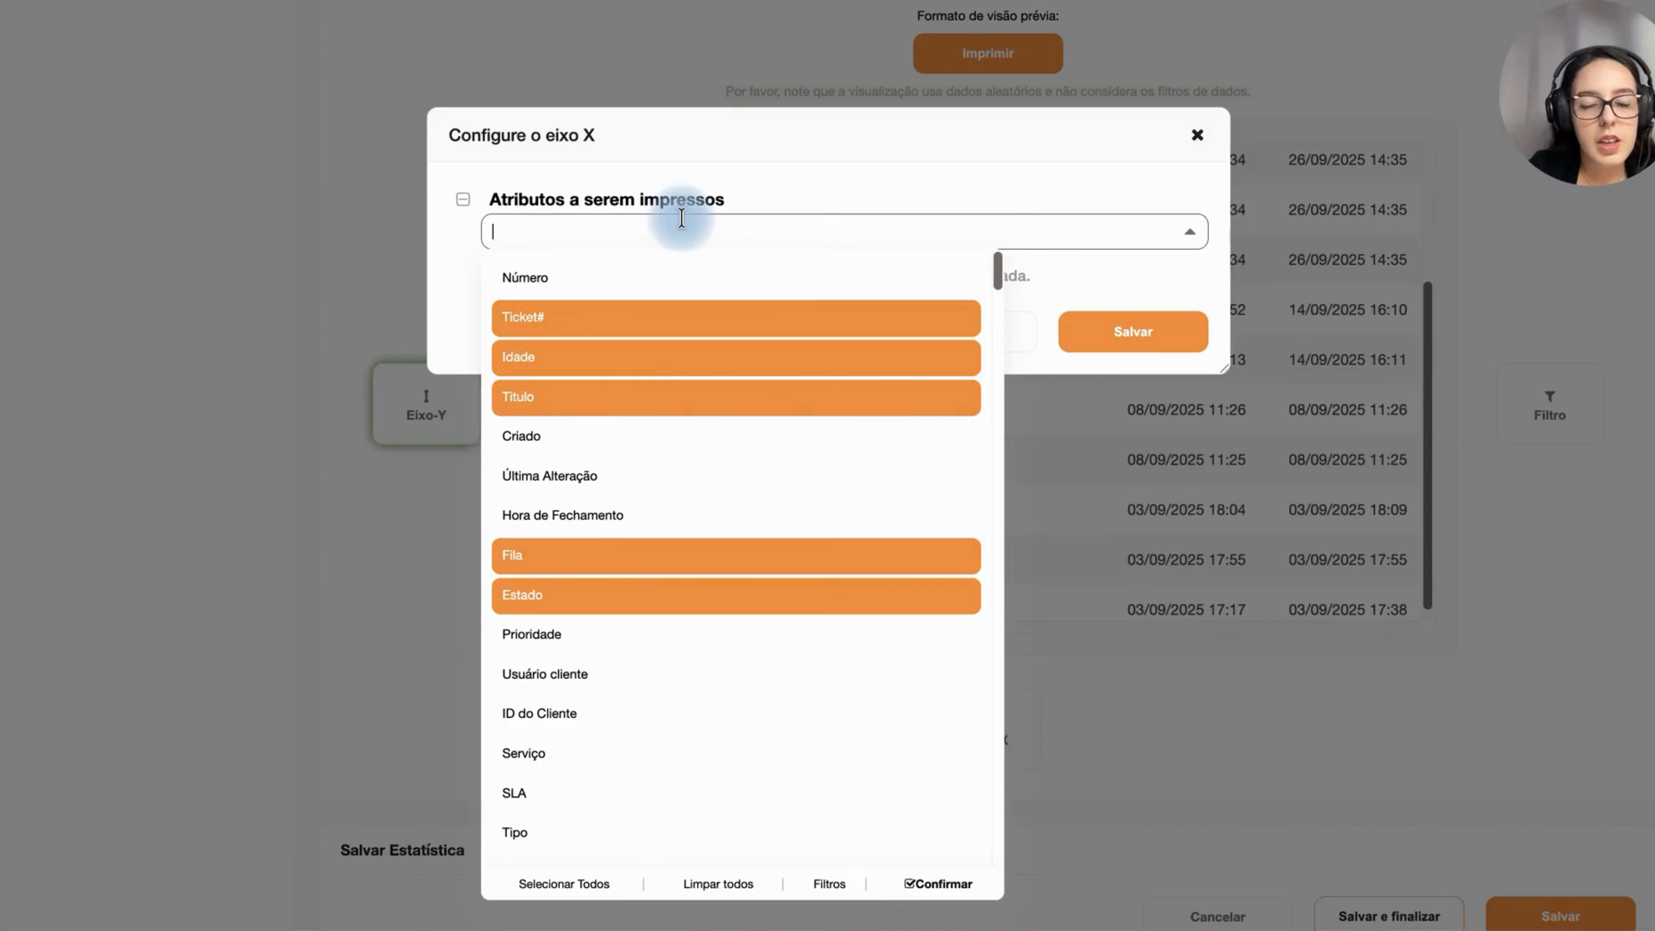
type("pri")
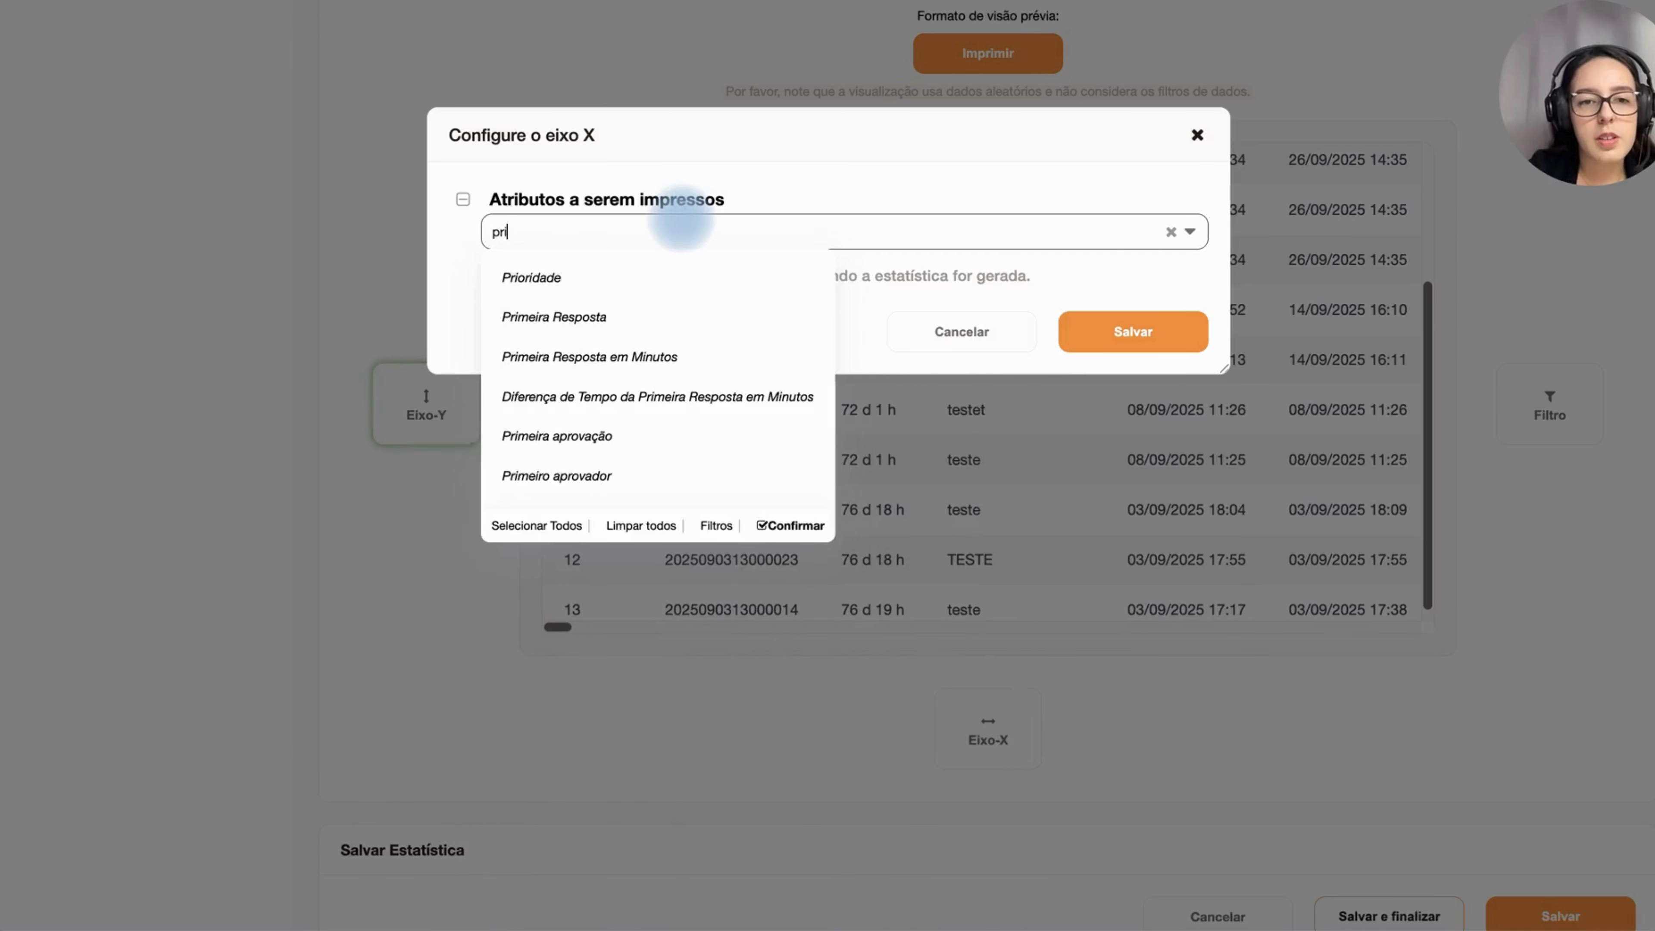
left_click(642, 361)
double_click(675, 224)
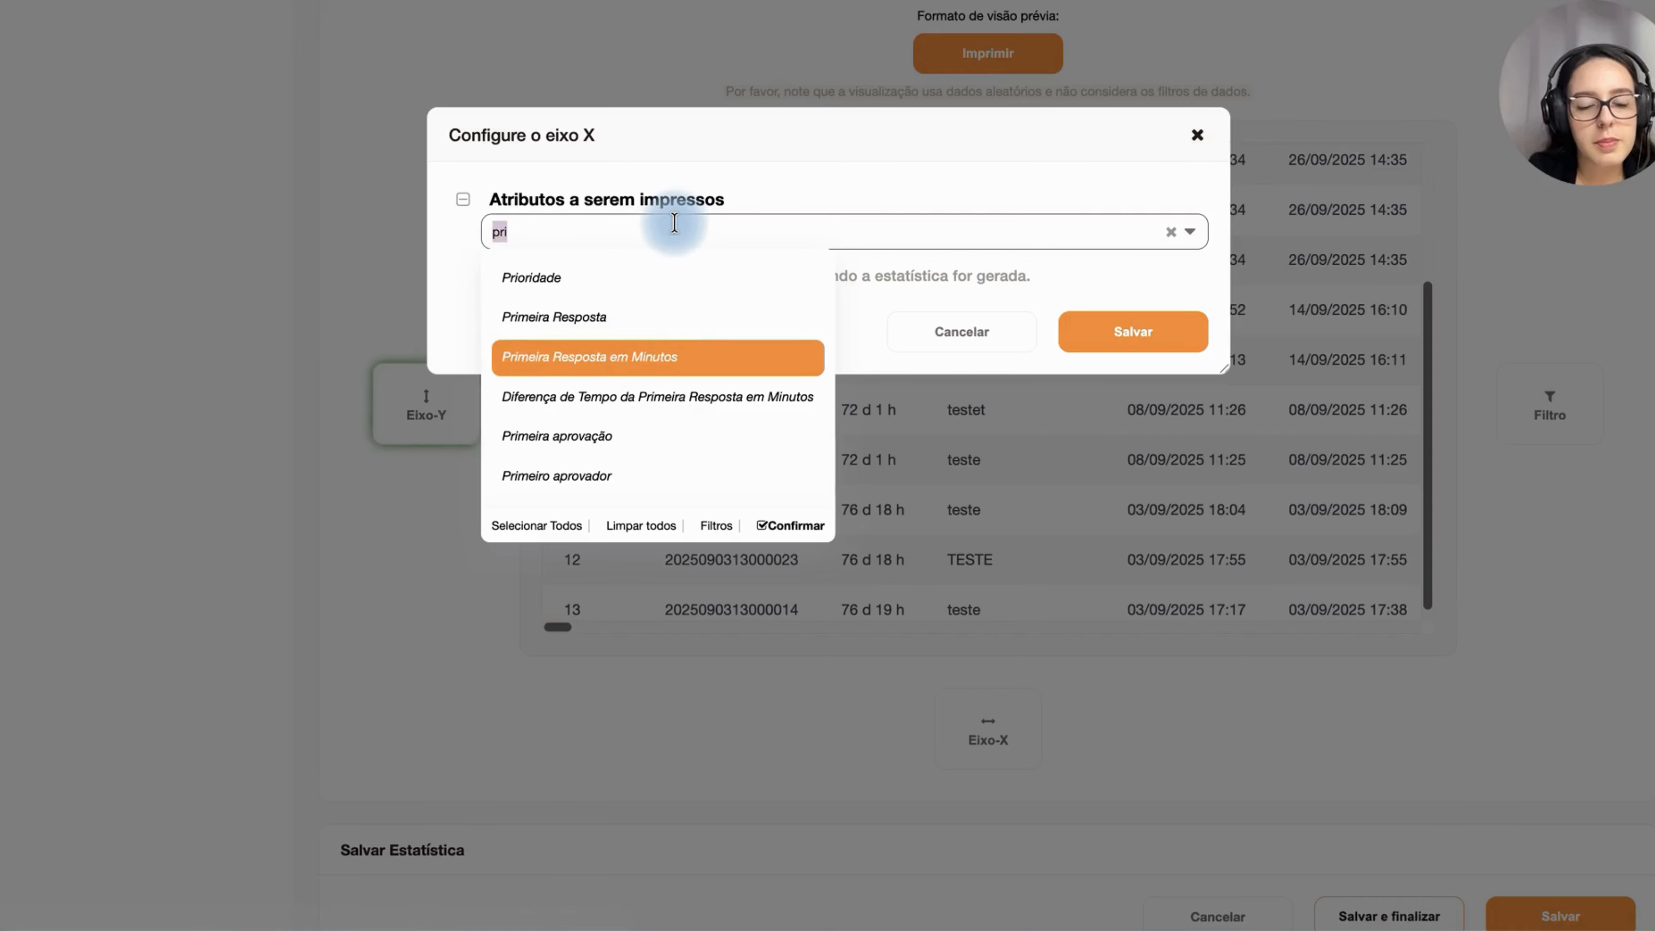
Step: Add Tempo de solução em minutos to the X-axis attributes and save the X-axis configuration
key("BackSpace")
type("fe")
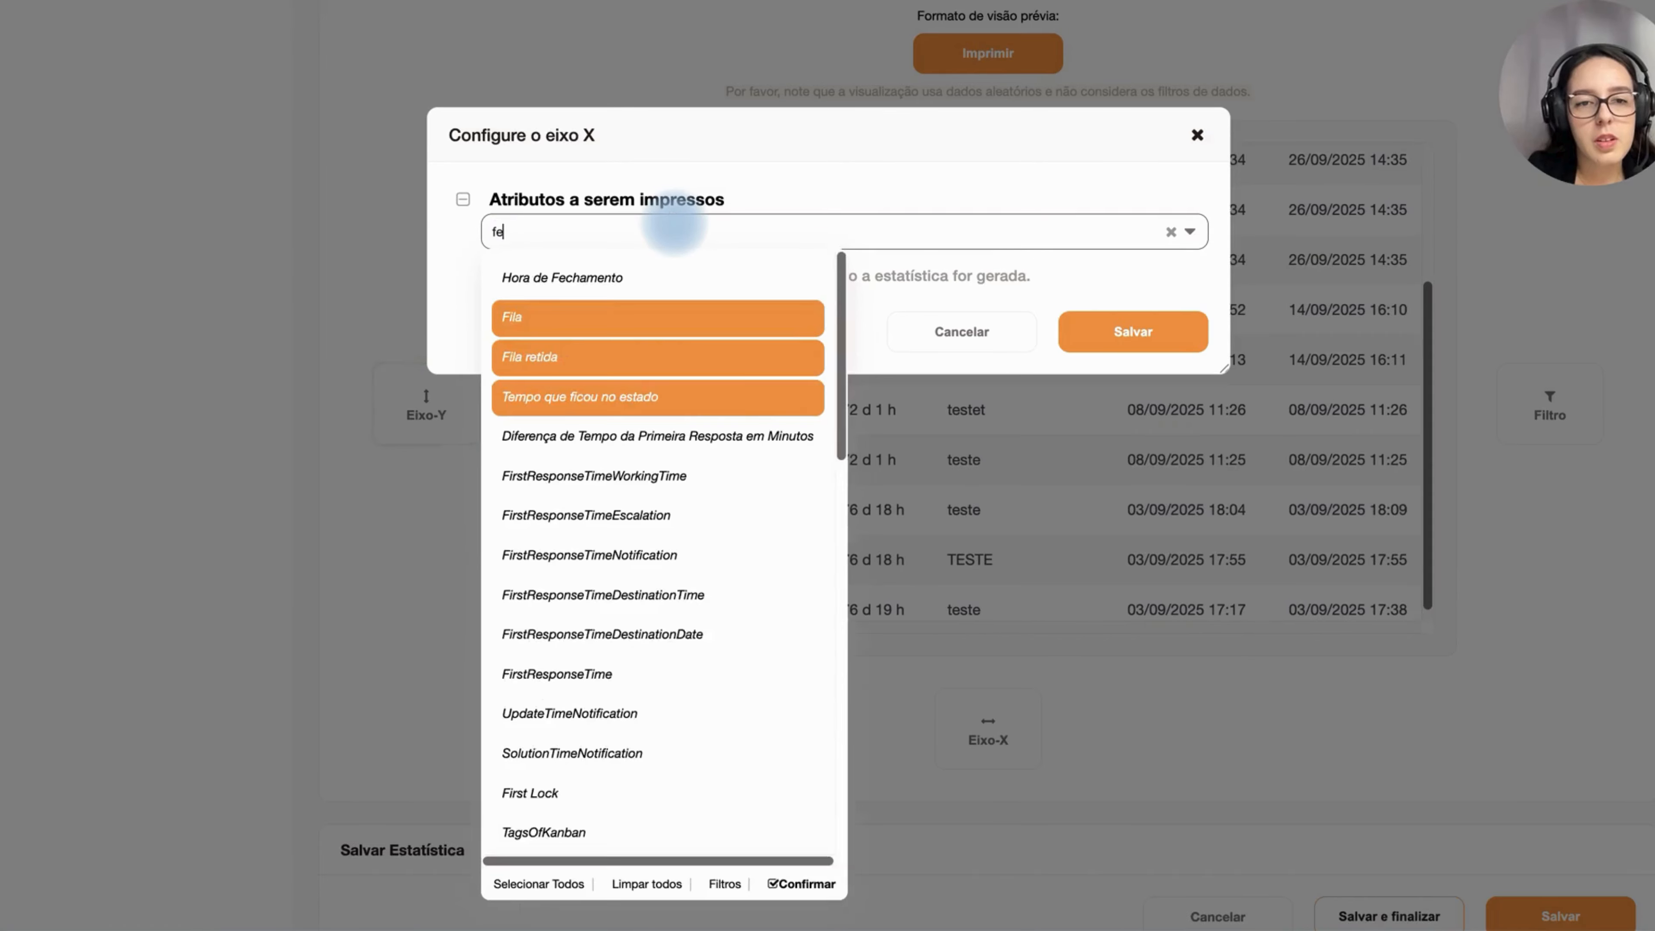
key("BackSpace")
key("BackSpace")
type("solu")
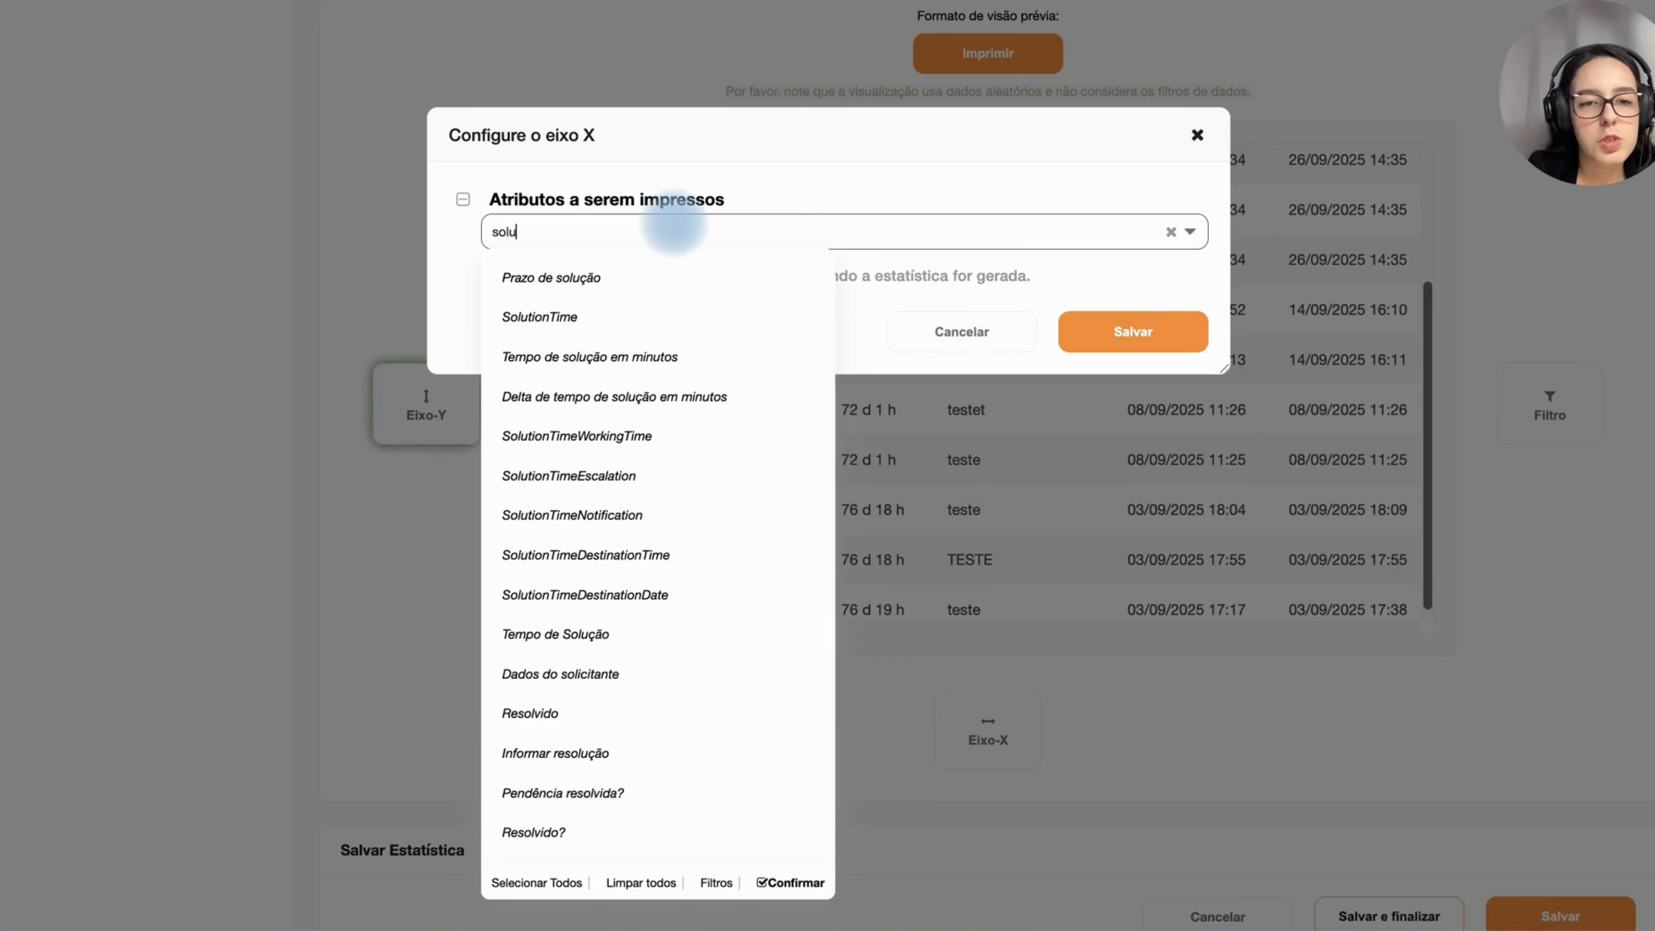
left_click(665, 358)
left_click(1091, 301)
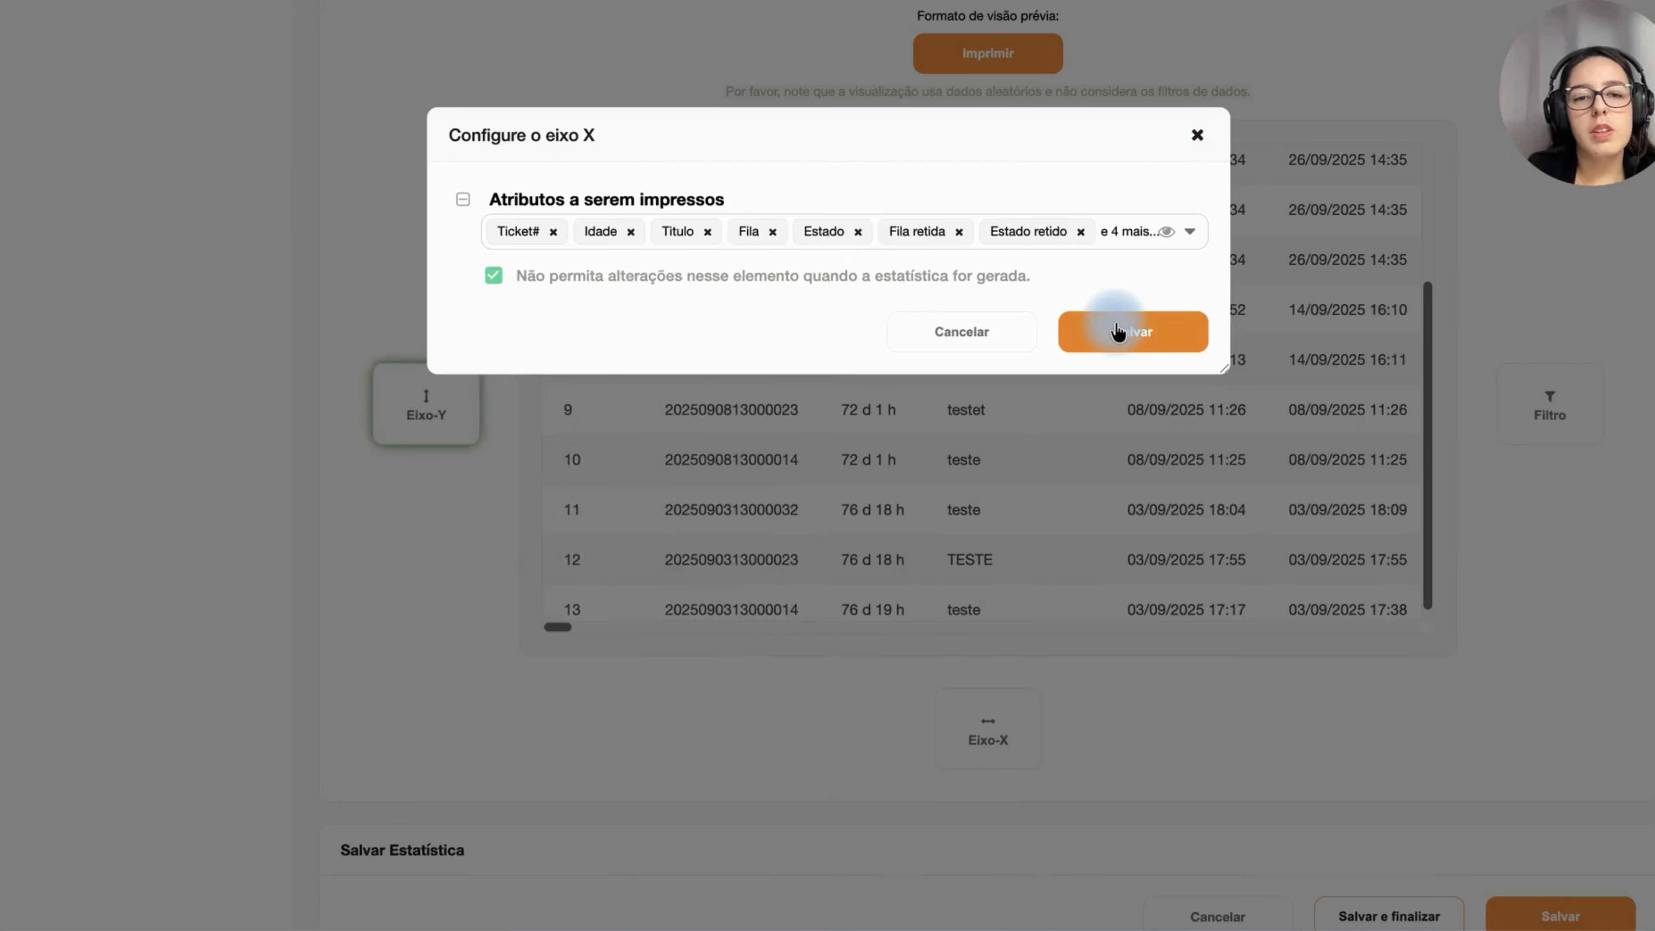
left_click(1118, 331)
Step: Open the filter configuration and add Fila, Estado and Tempo de Criação filter elements
left_click(1526, 432)
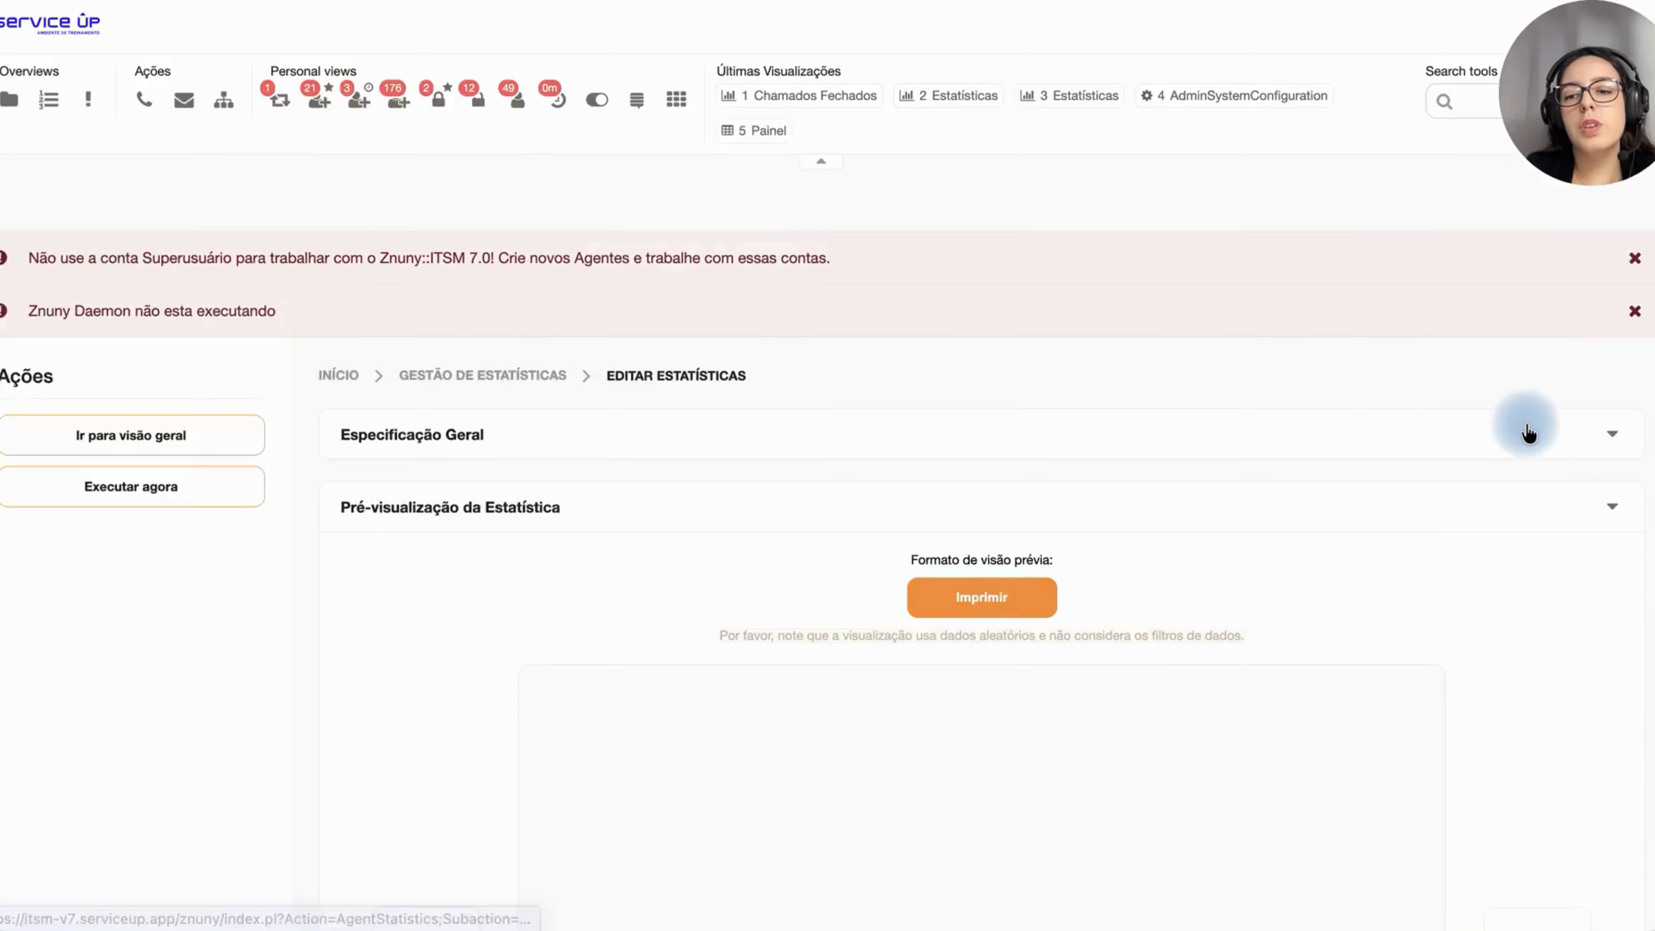
scroll(1488, 480, "down", 7)
left_click(1519, 487)
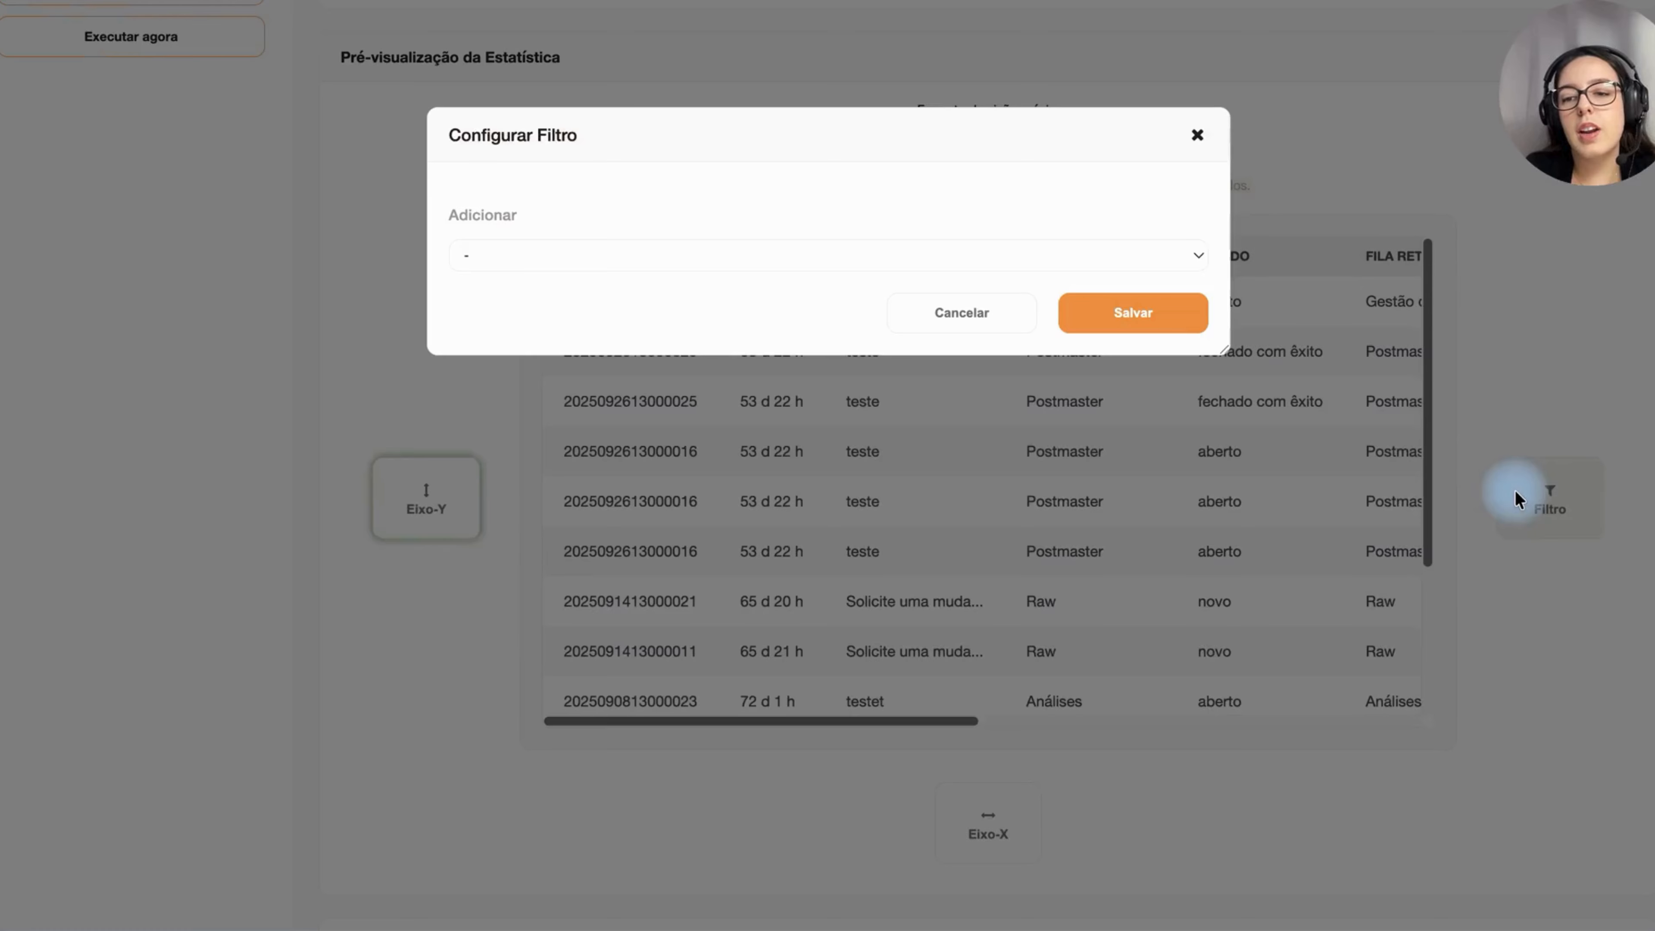
left_click(928, 266)
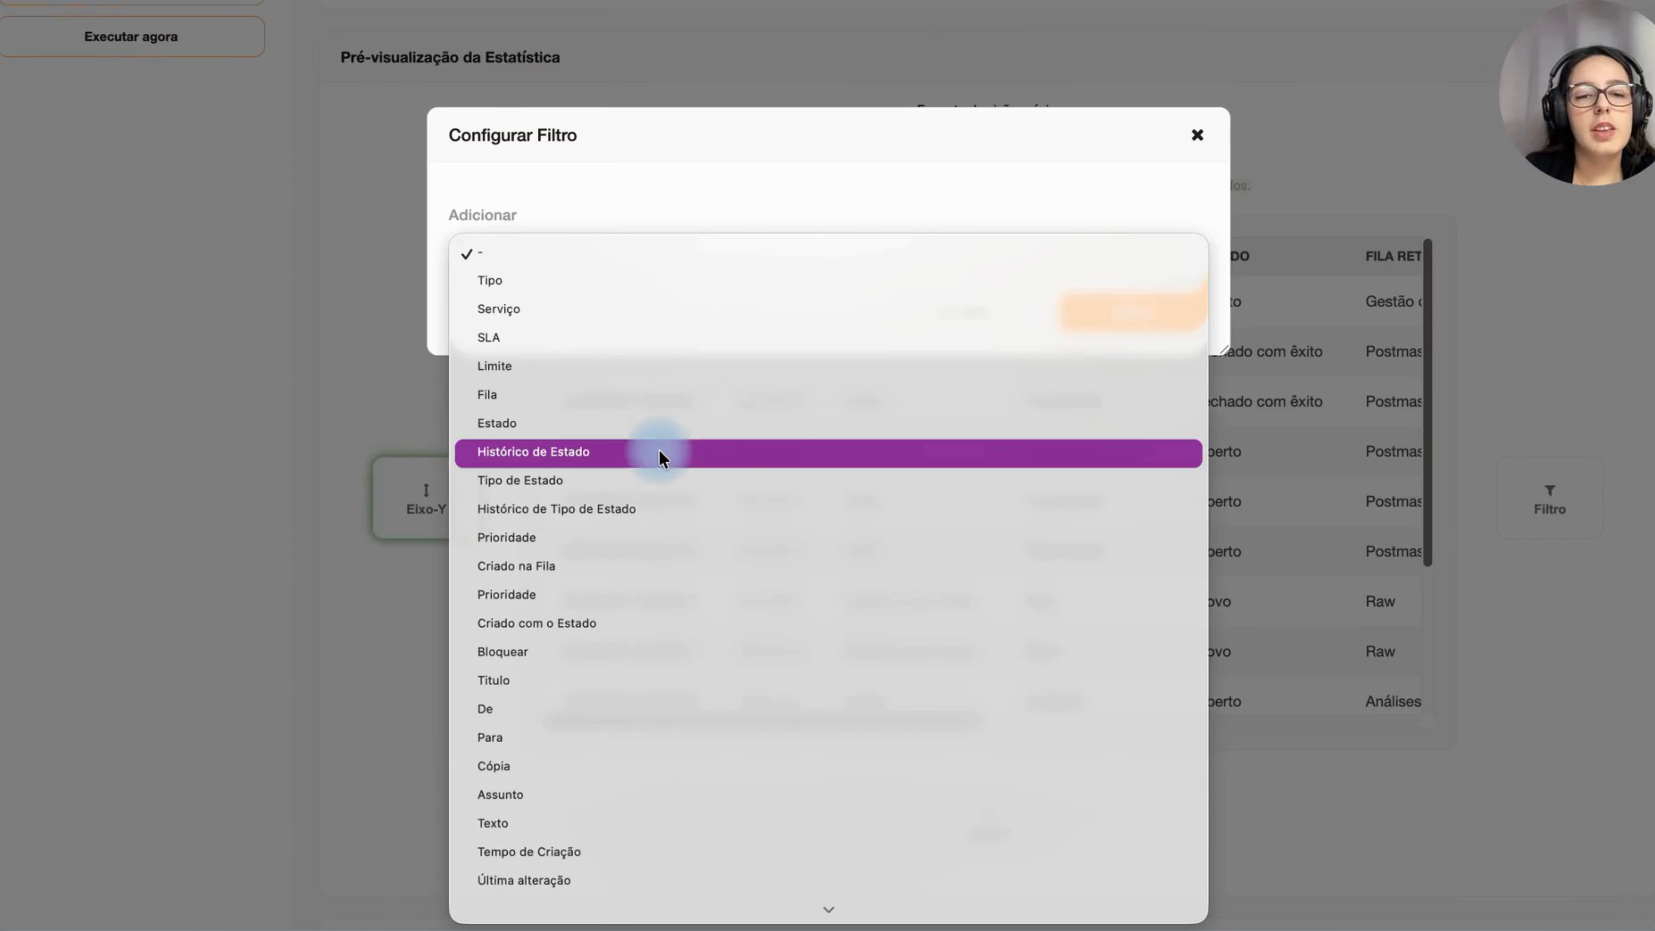
left_click(657, 394)
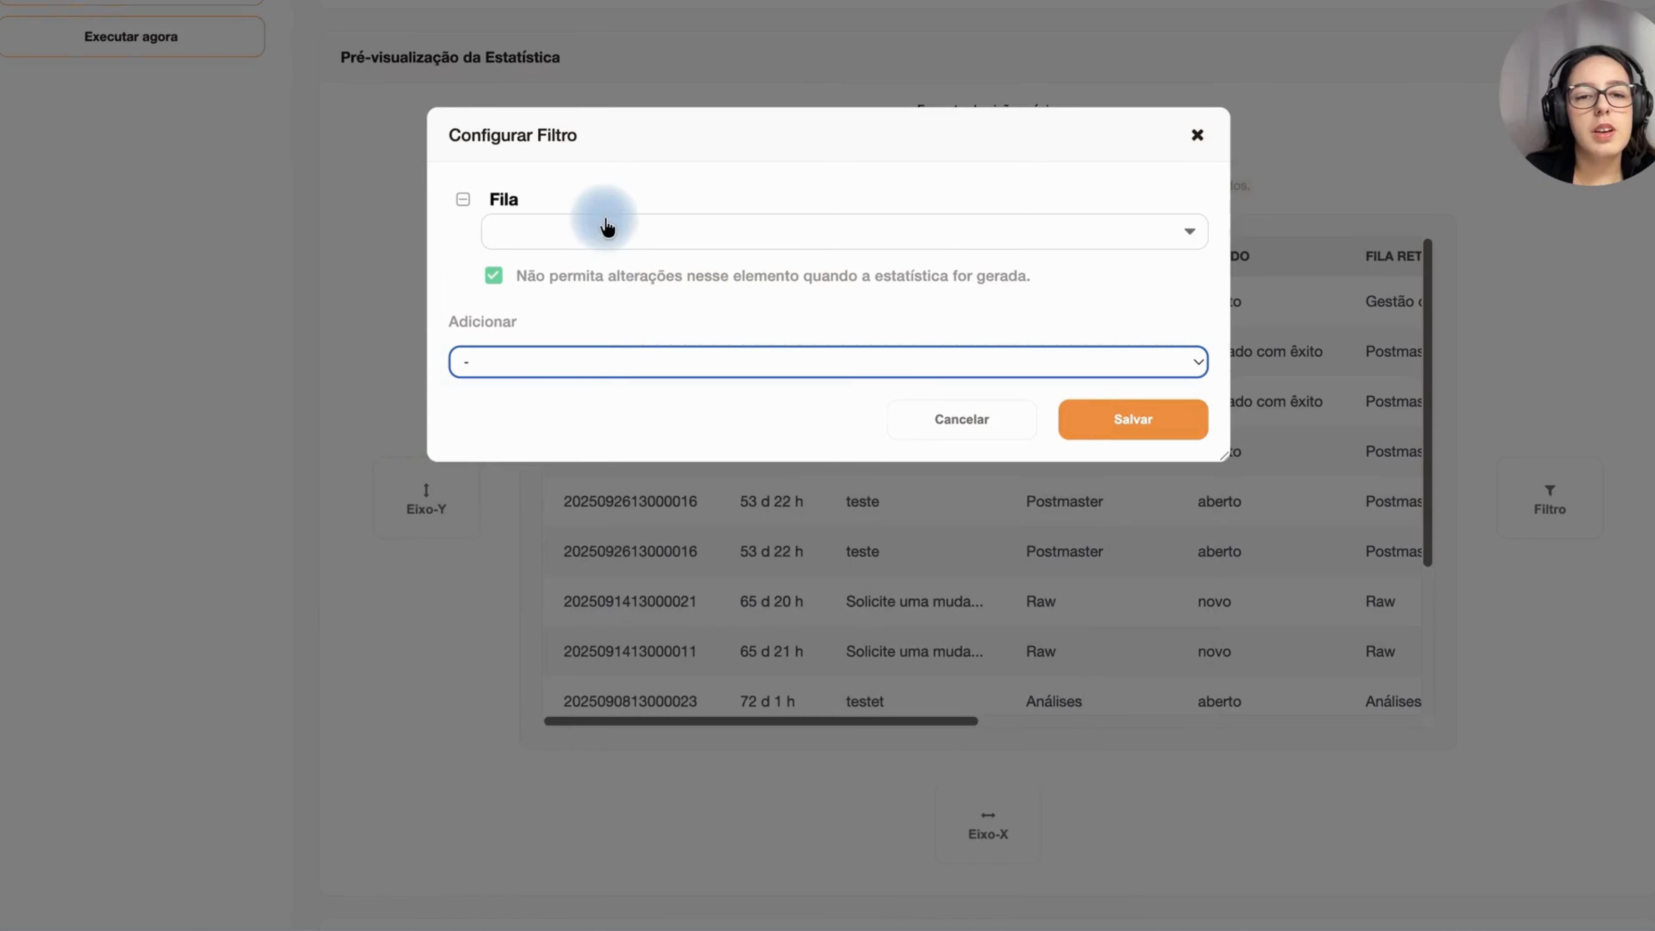
left_click(592, 372)
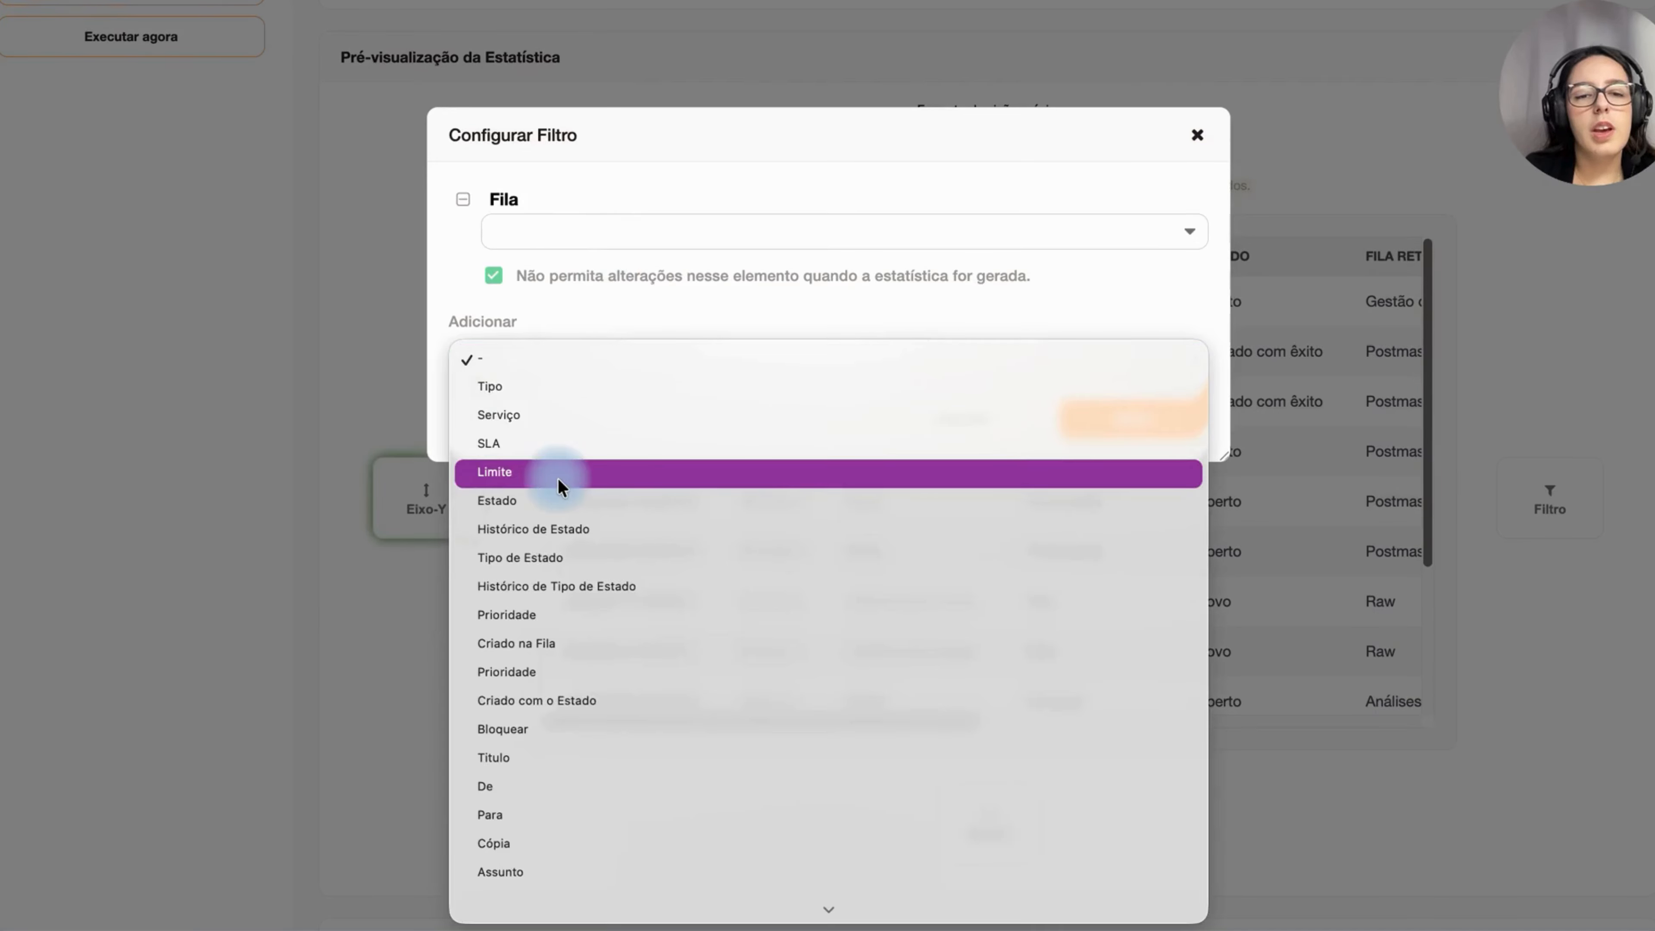
left_click(519, 502)
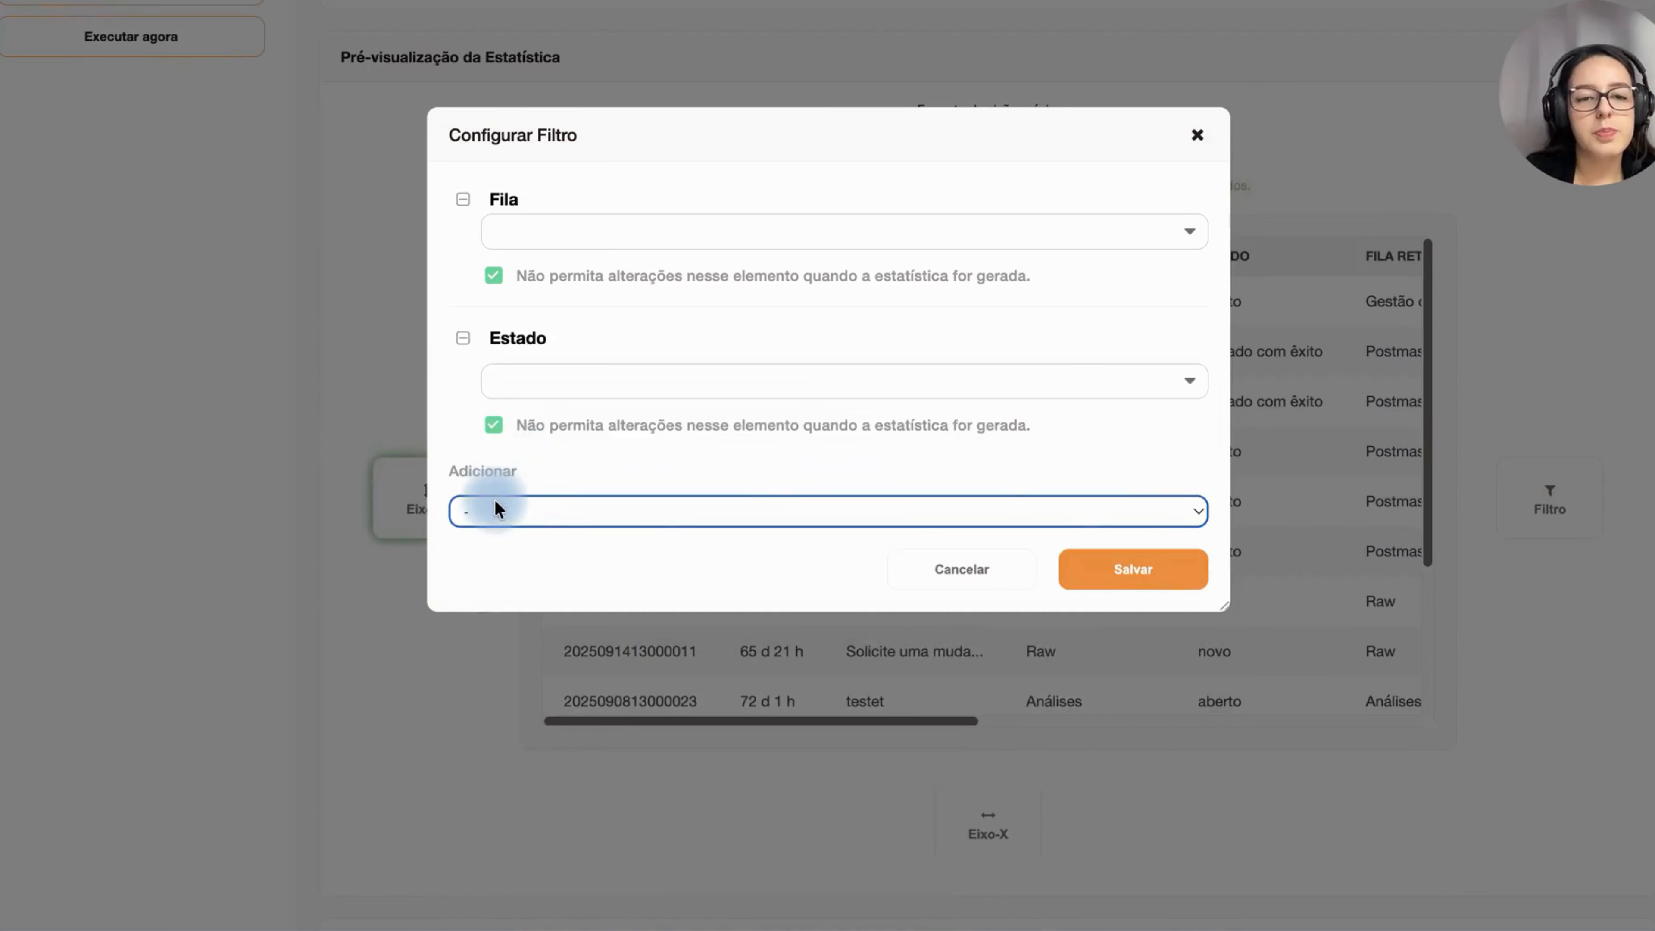
left_click(519, 515)
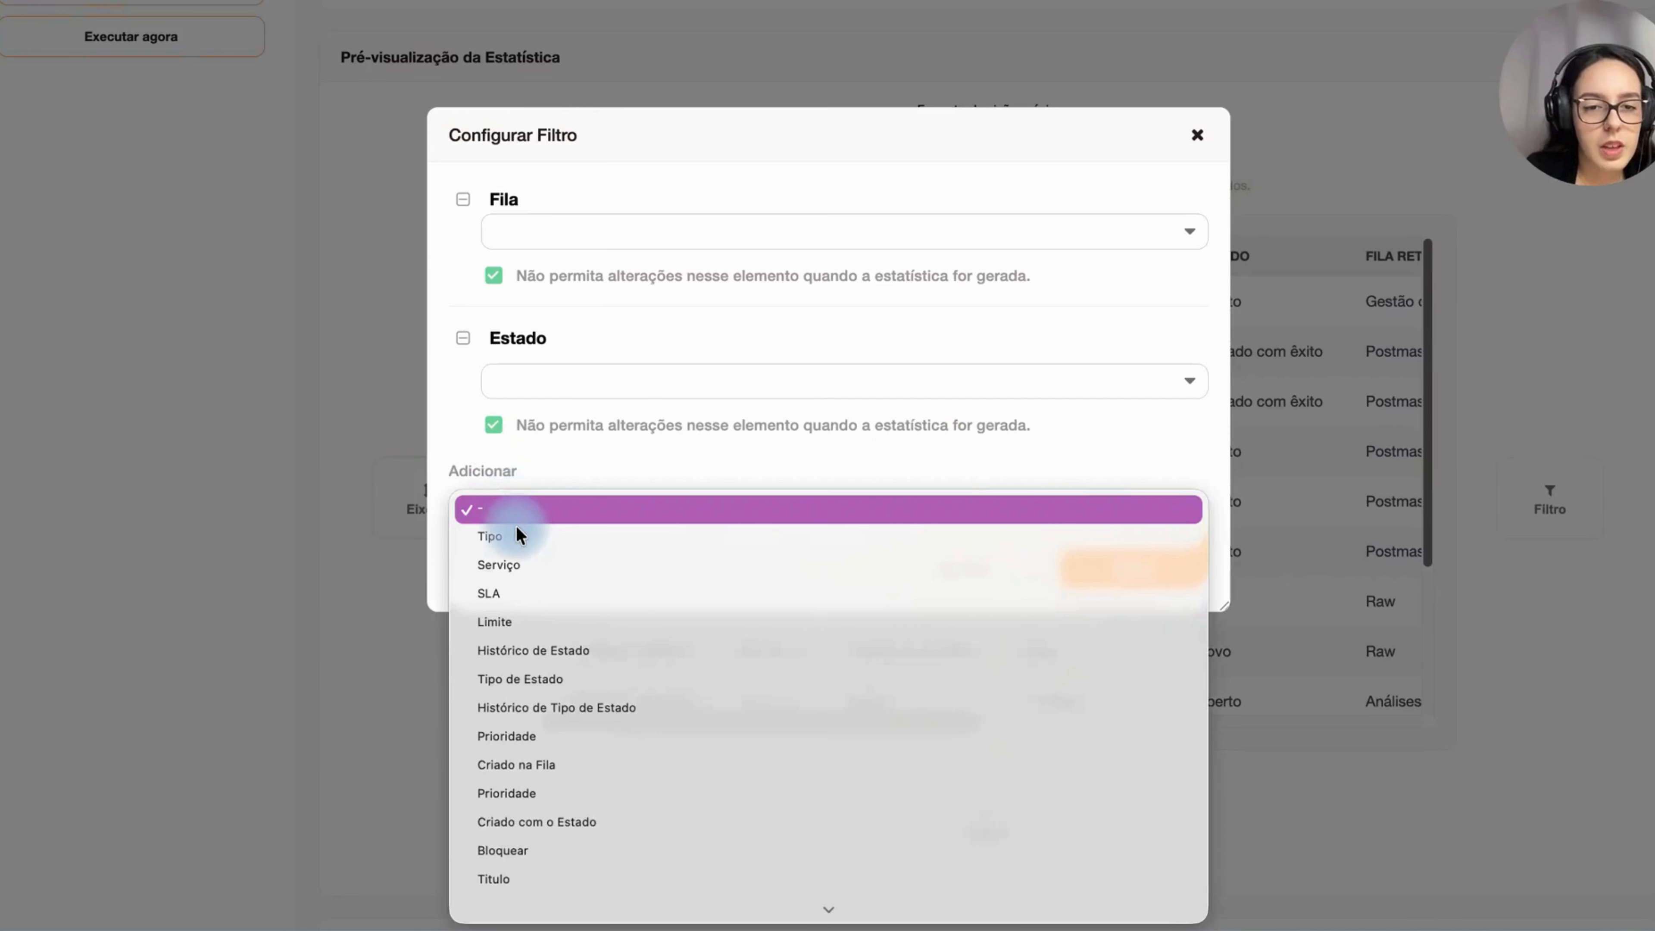
scroll(519, 550, "down", 5)
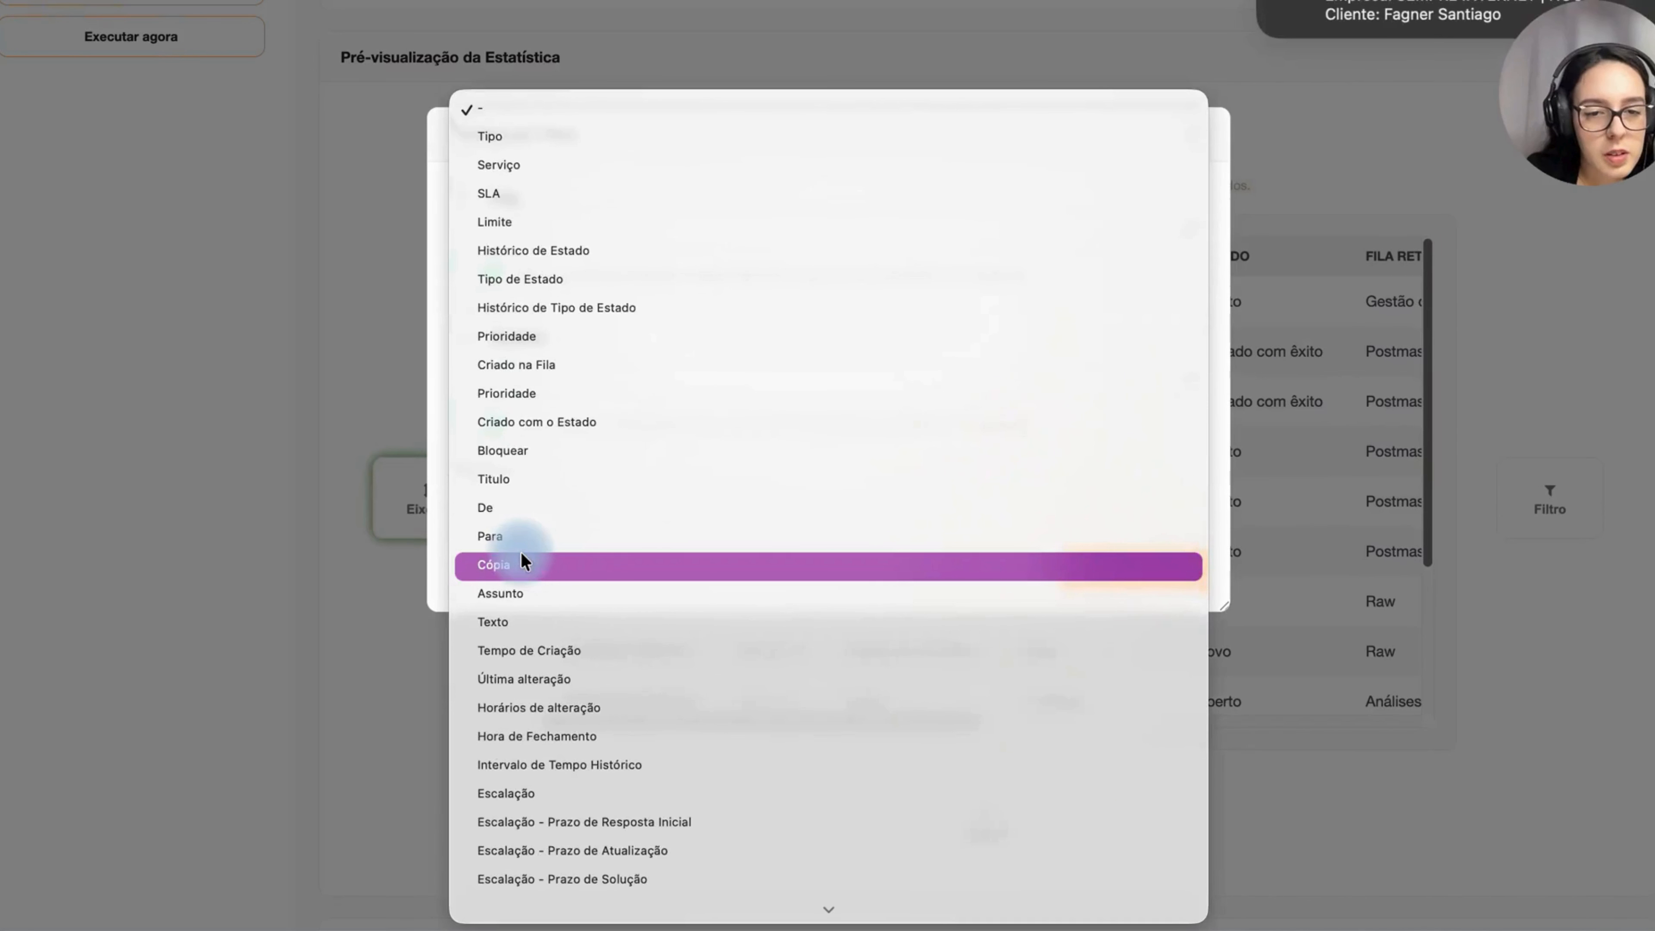
scroll(521, 552, "down", 1)
left_click(525, 620)
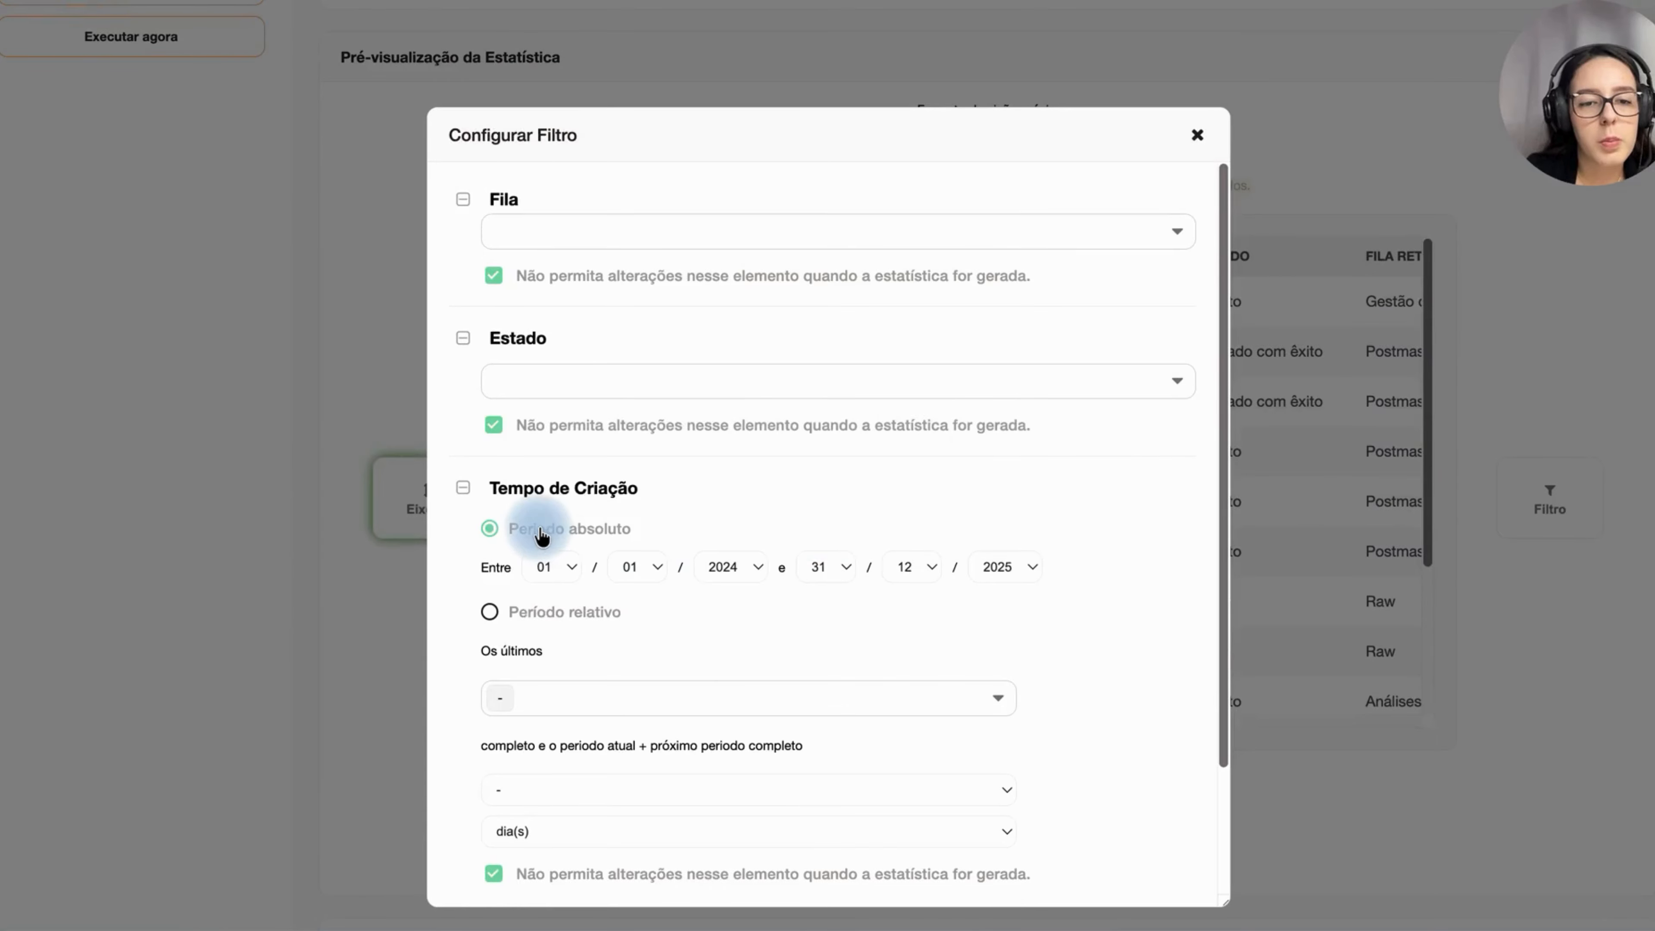
Step: Clear the option preventing changes when the statistic is generated for the Estado, Fila and Tempo de Criação filters
scroll(541, 534, "down", 3)
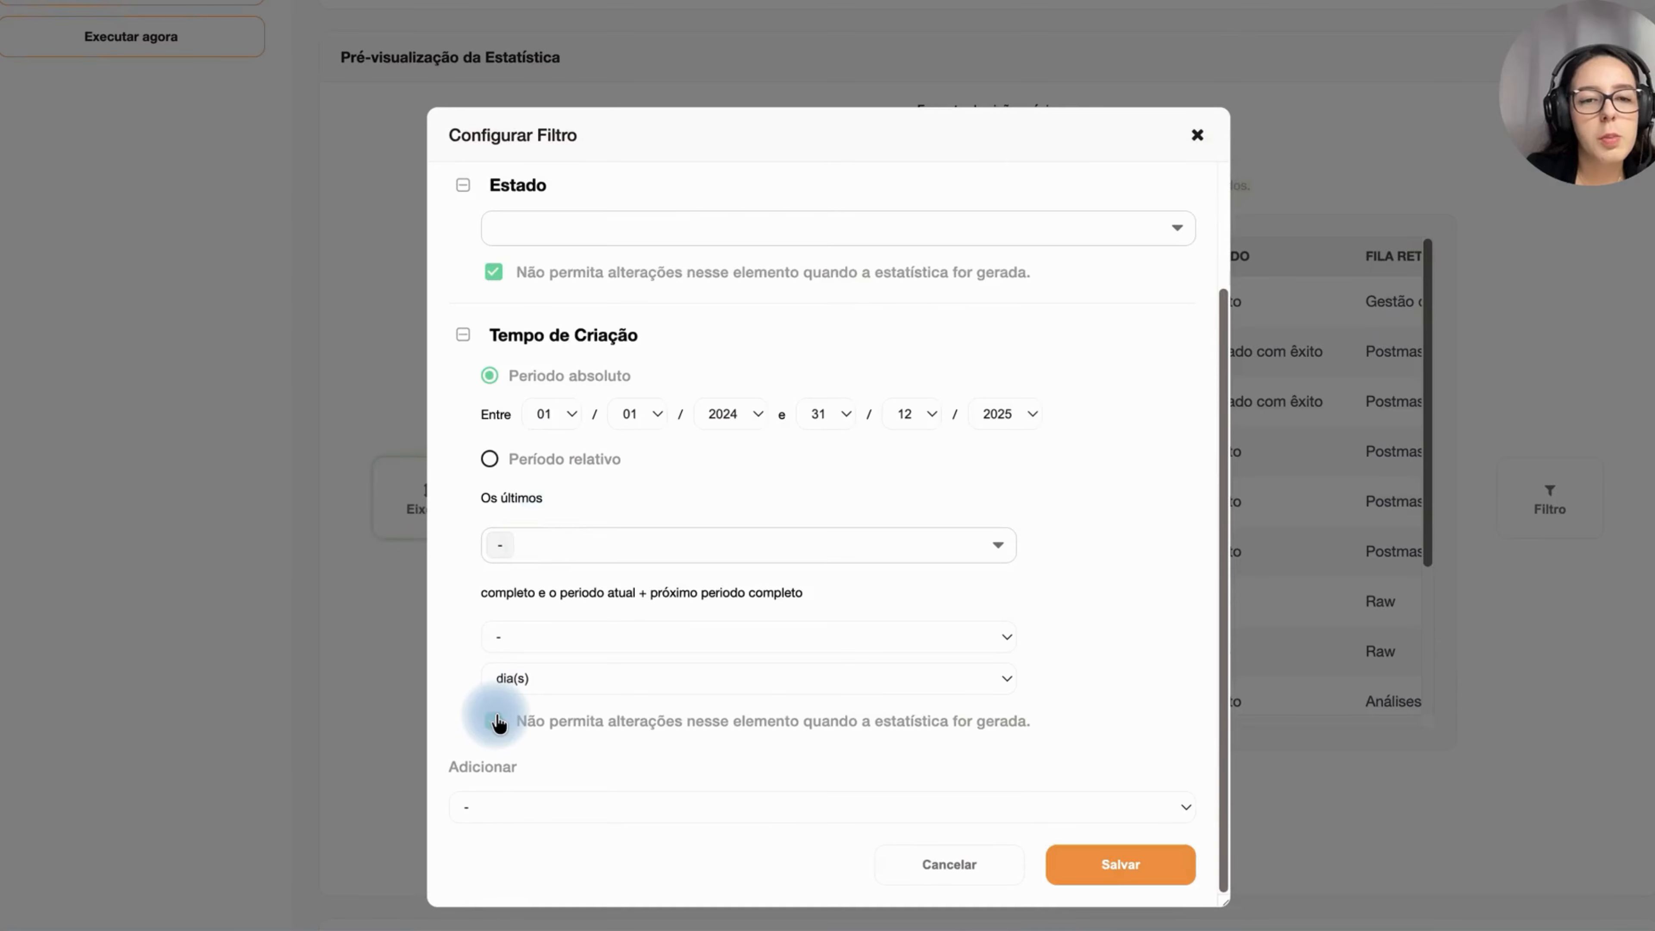
left_click(493, 272)
scroll(496, 474, "up", 3)
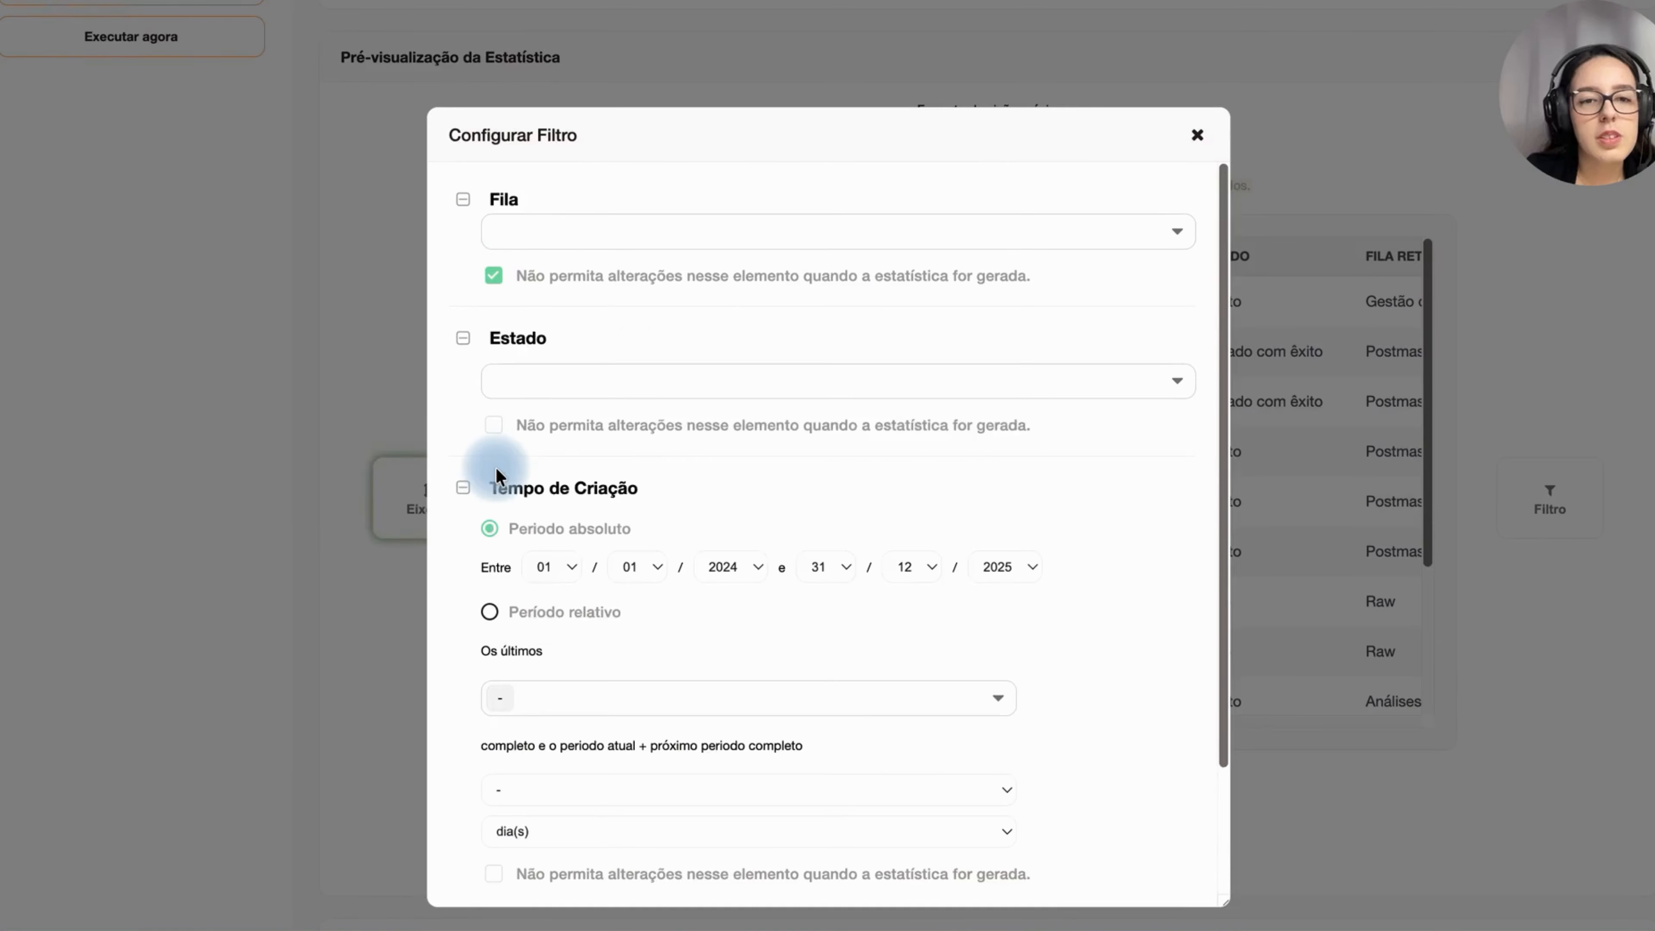
left_click(494, 274)
scroll(711, 527, "down", 2)
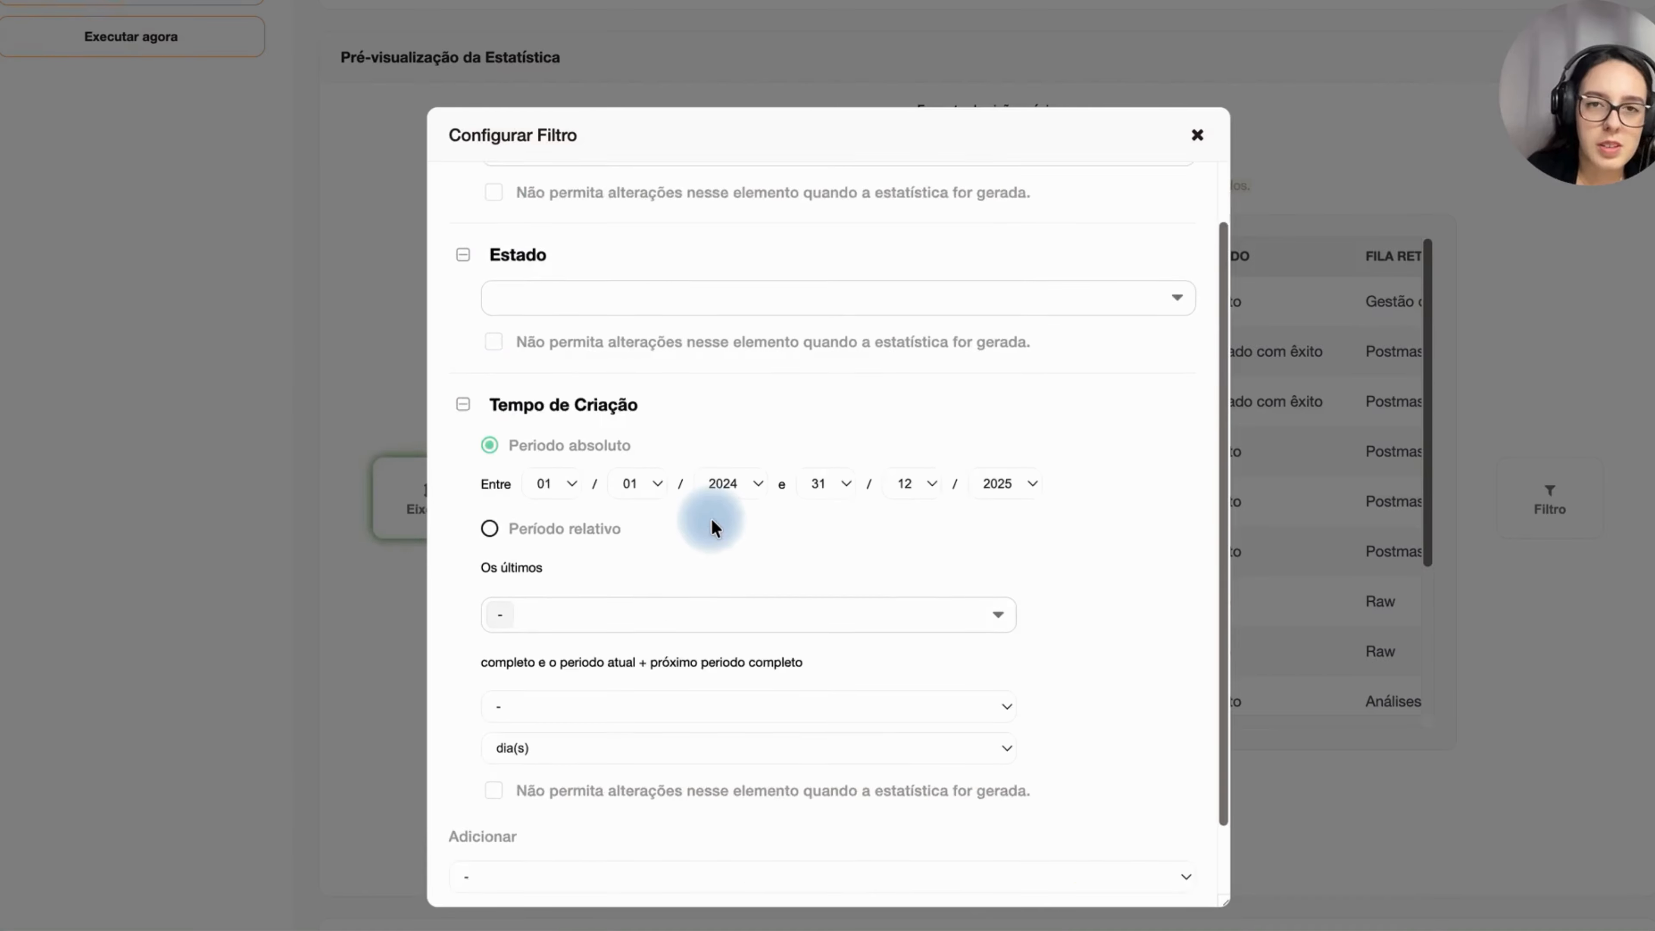
scroll(712, 527, "down", 1)
scroll(713, 522, "up", 3)
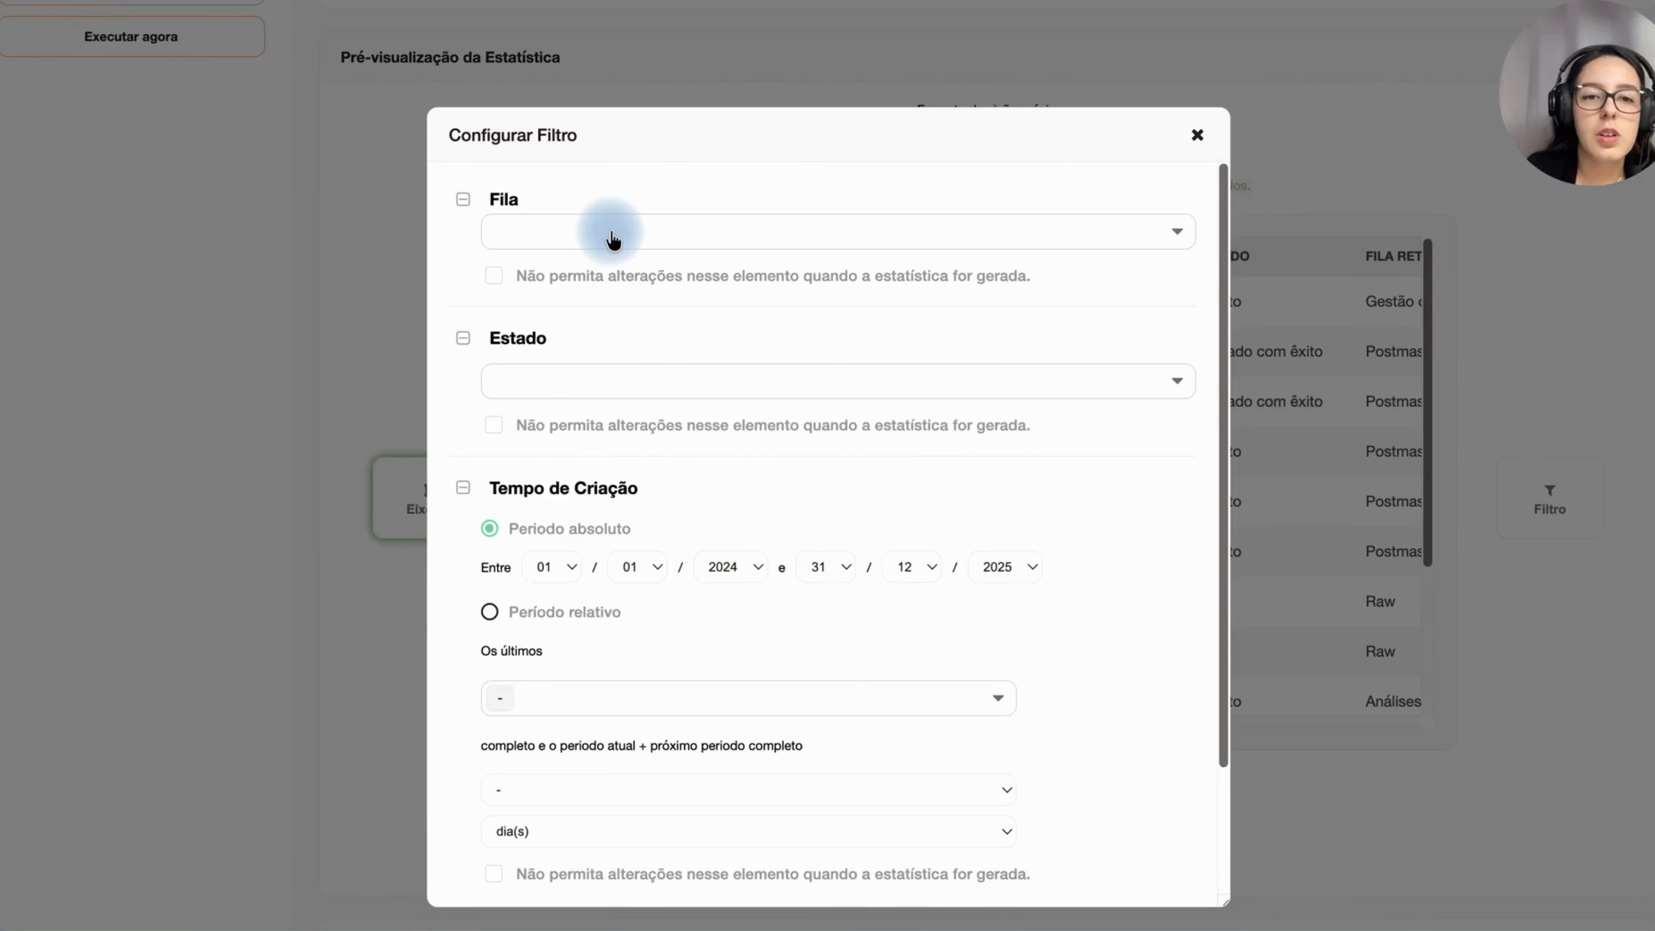
Step: Select all queues in the Fila filter and all states in the Estado filter
left_click(612, 240)
left_click(543, 765)
left_click(571, 357)
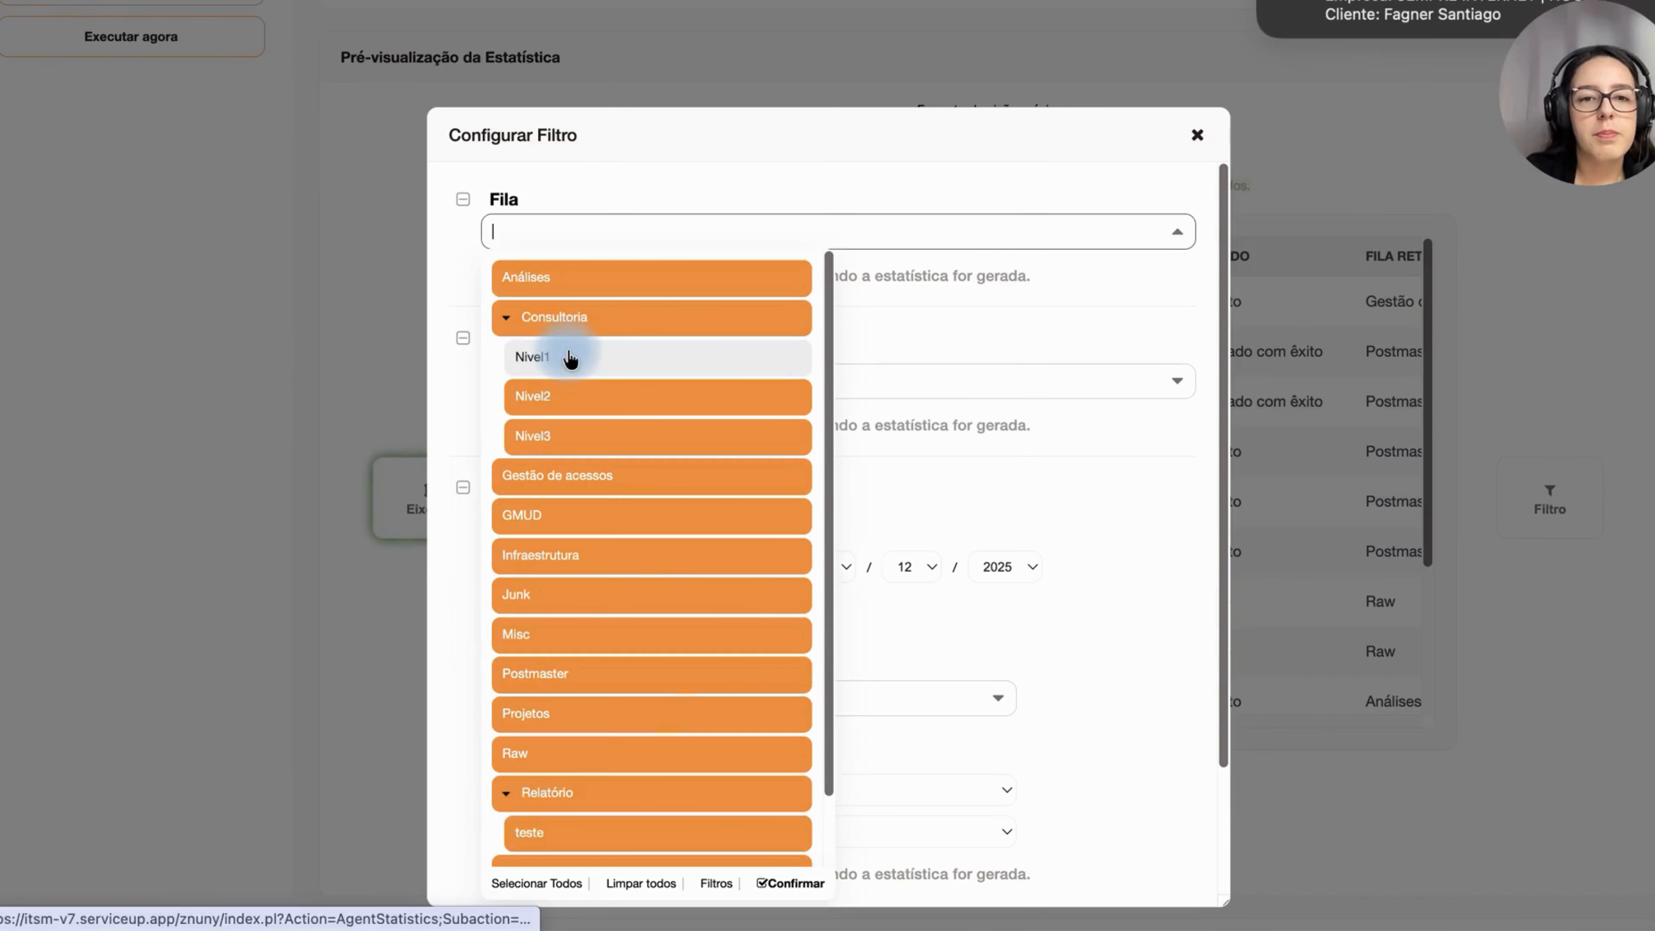
left_click(589, 191)
left_click(529, 384)
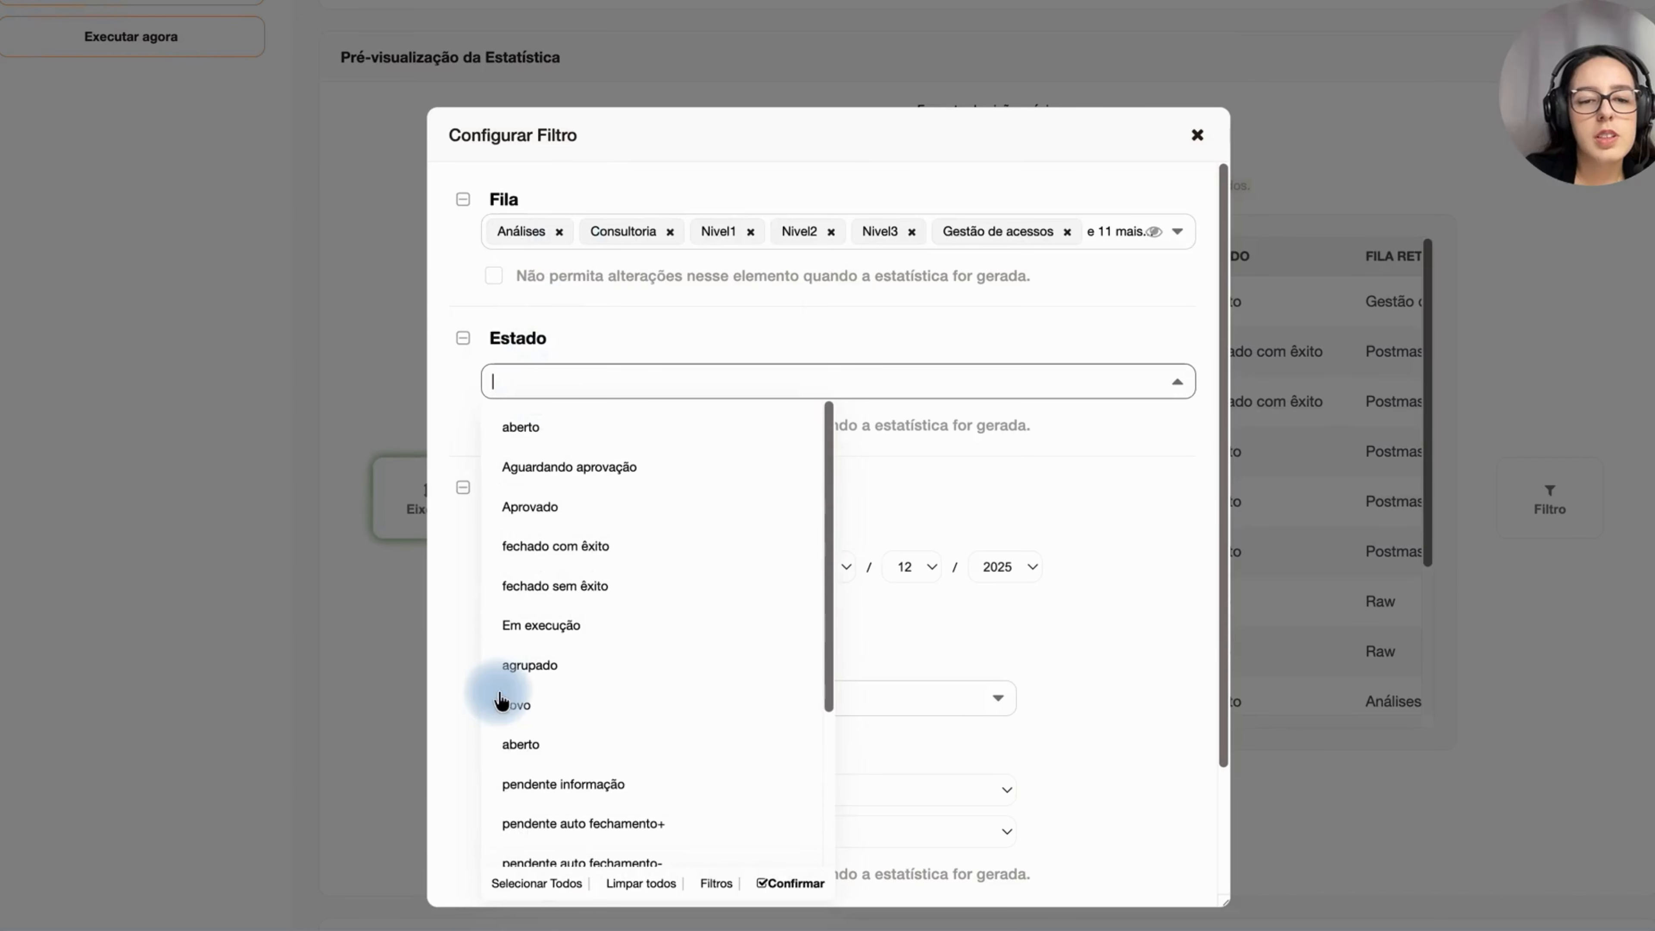
left_click(531, 884)
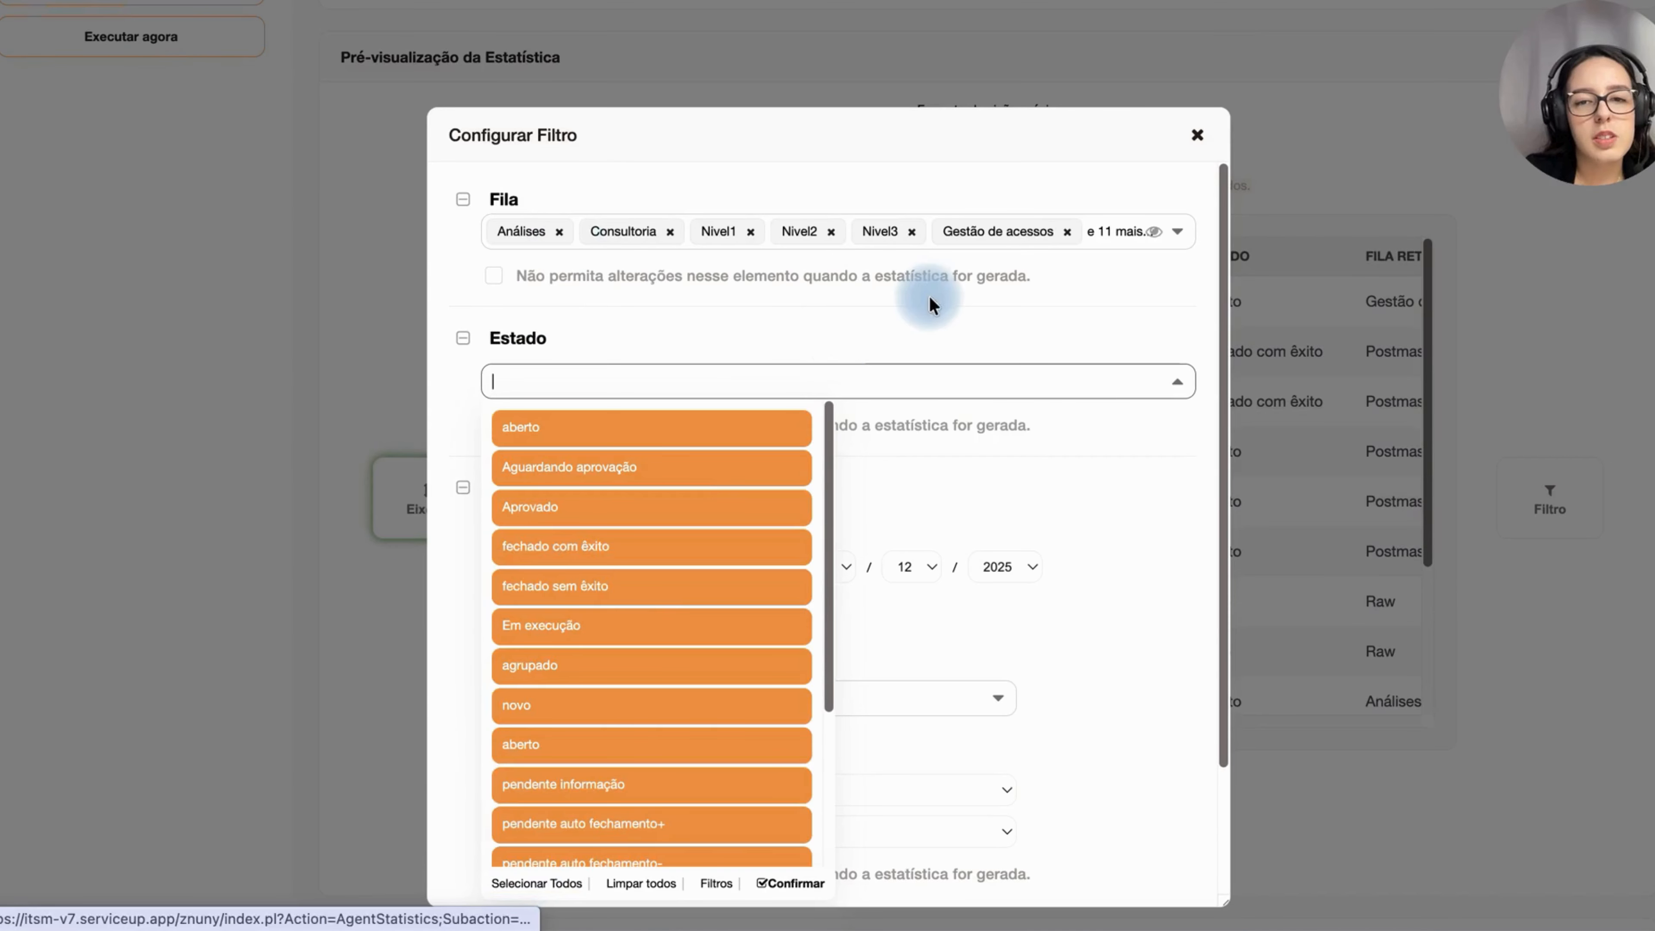
left_click(950, 332)
Step: Save the filter configuration, then save and finish the statistic
scroll(987, 599, "down", 3)
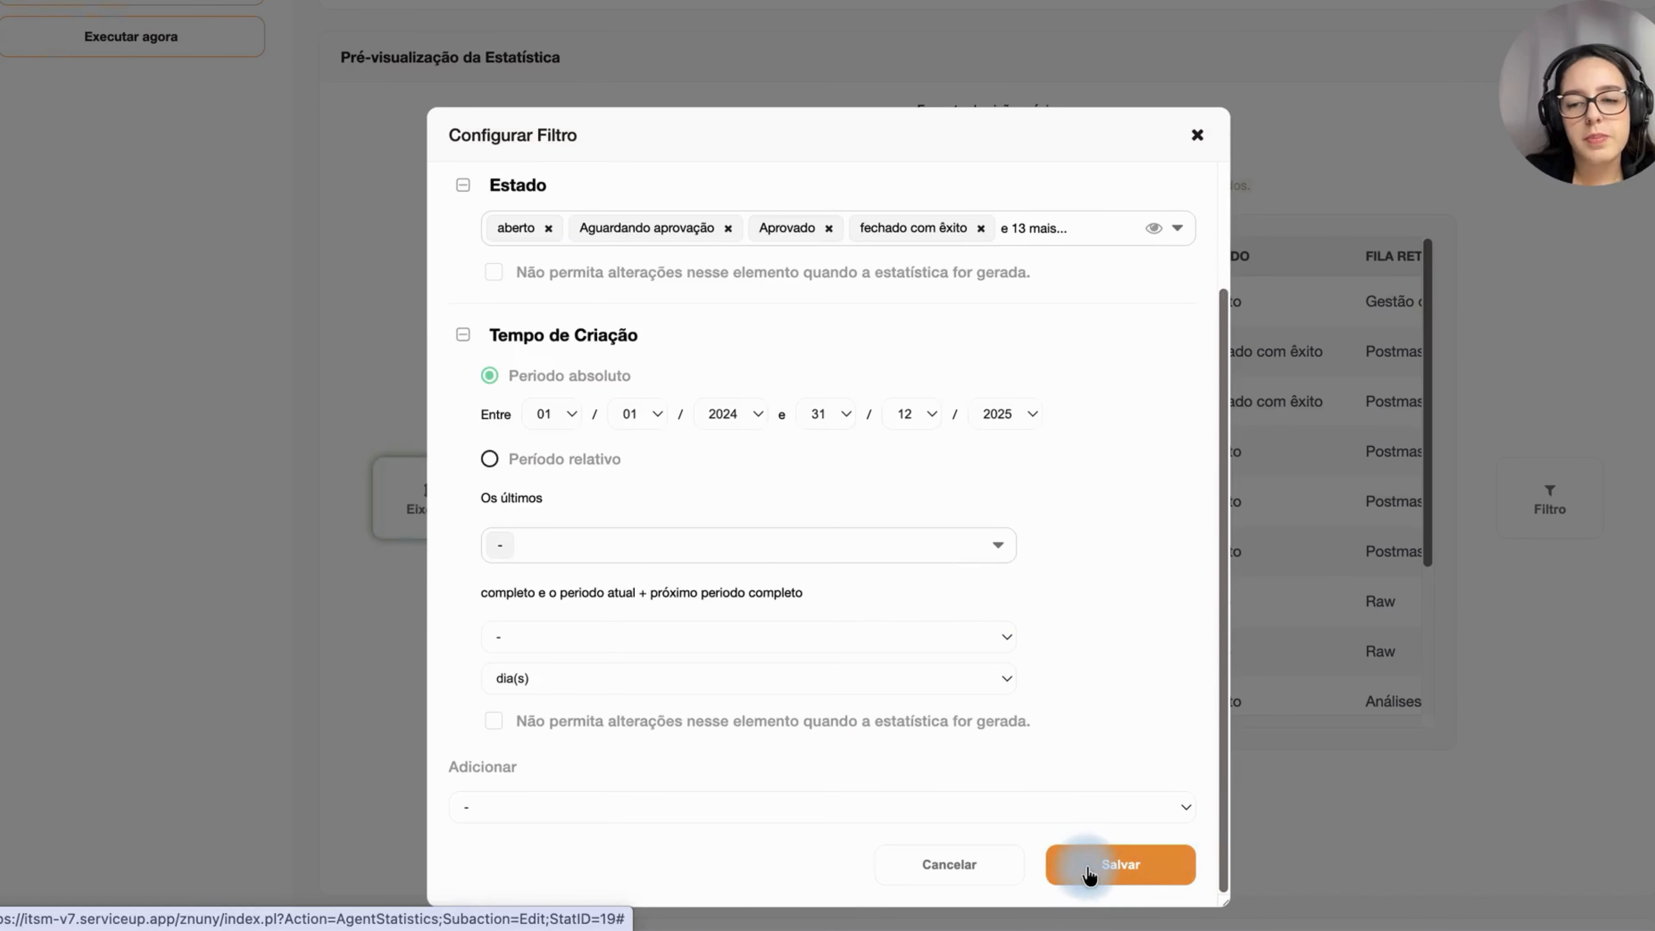
left_click(1089, 879)
scroll(1170, 733, "down", 5)
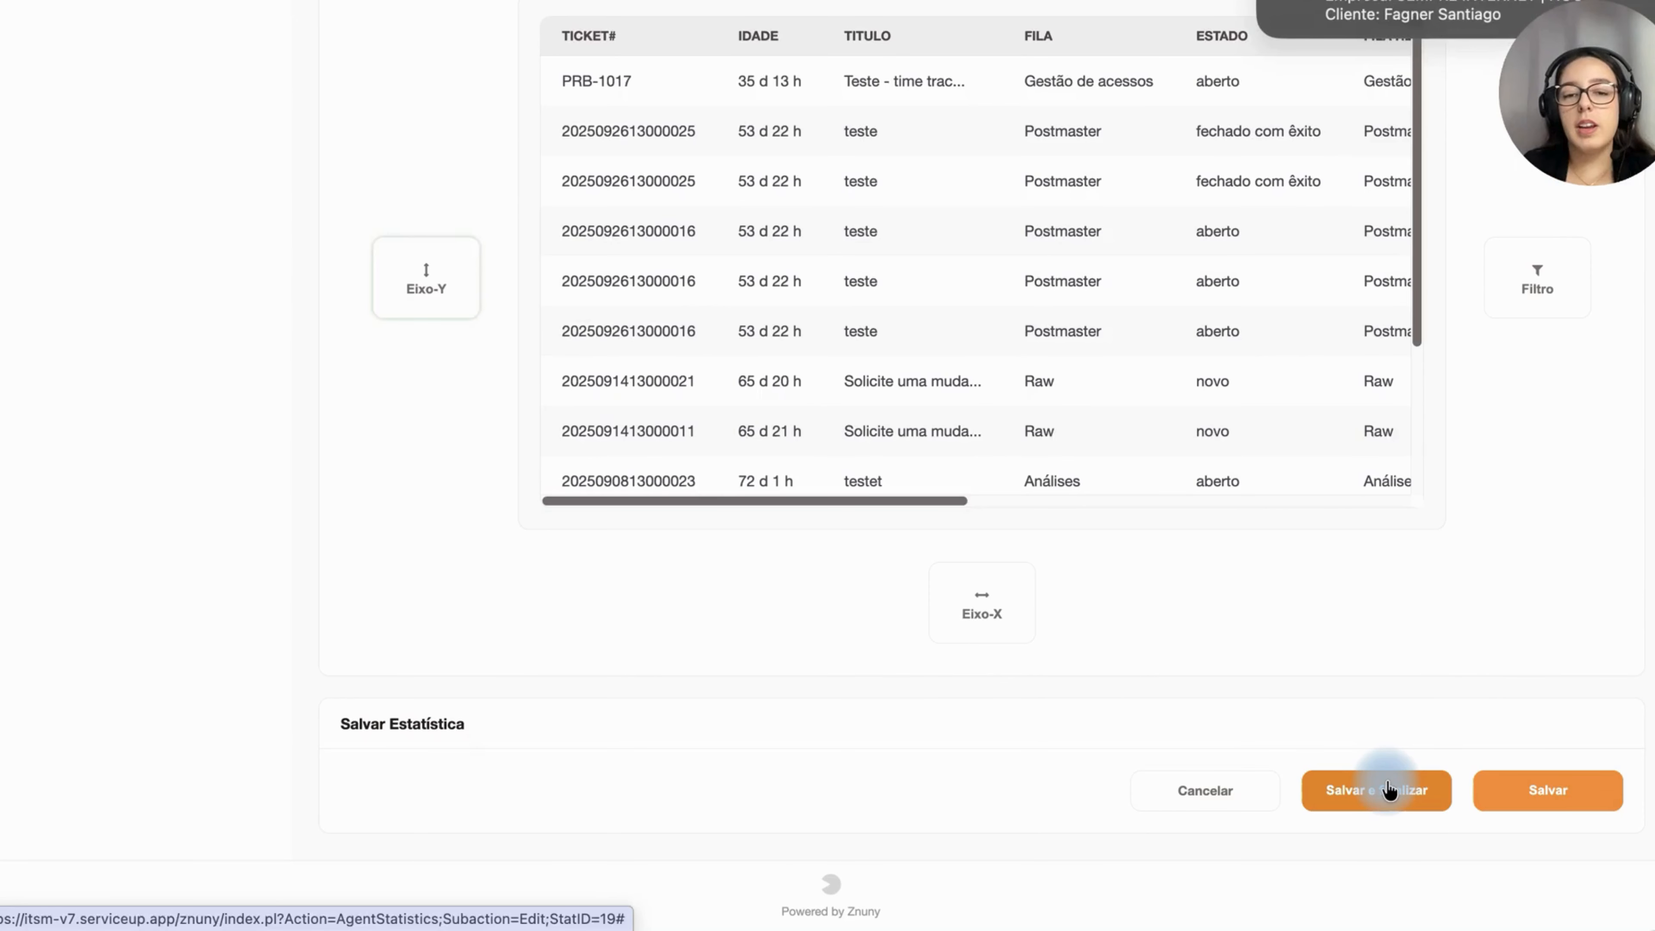
left_click(1386, 790)
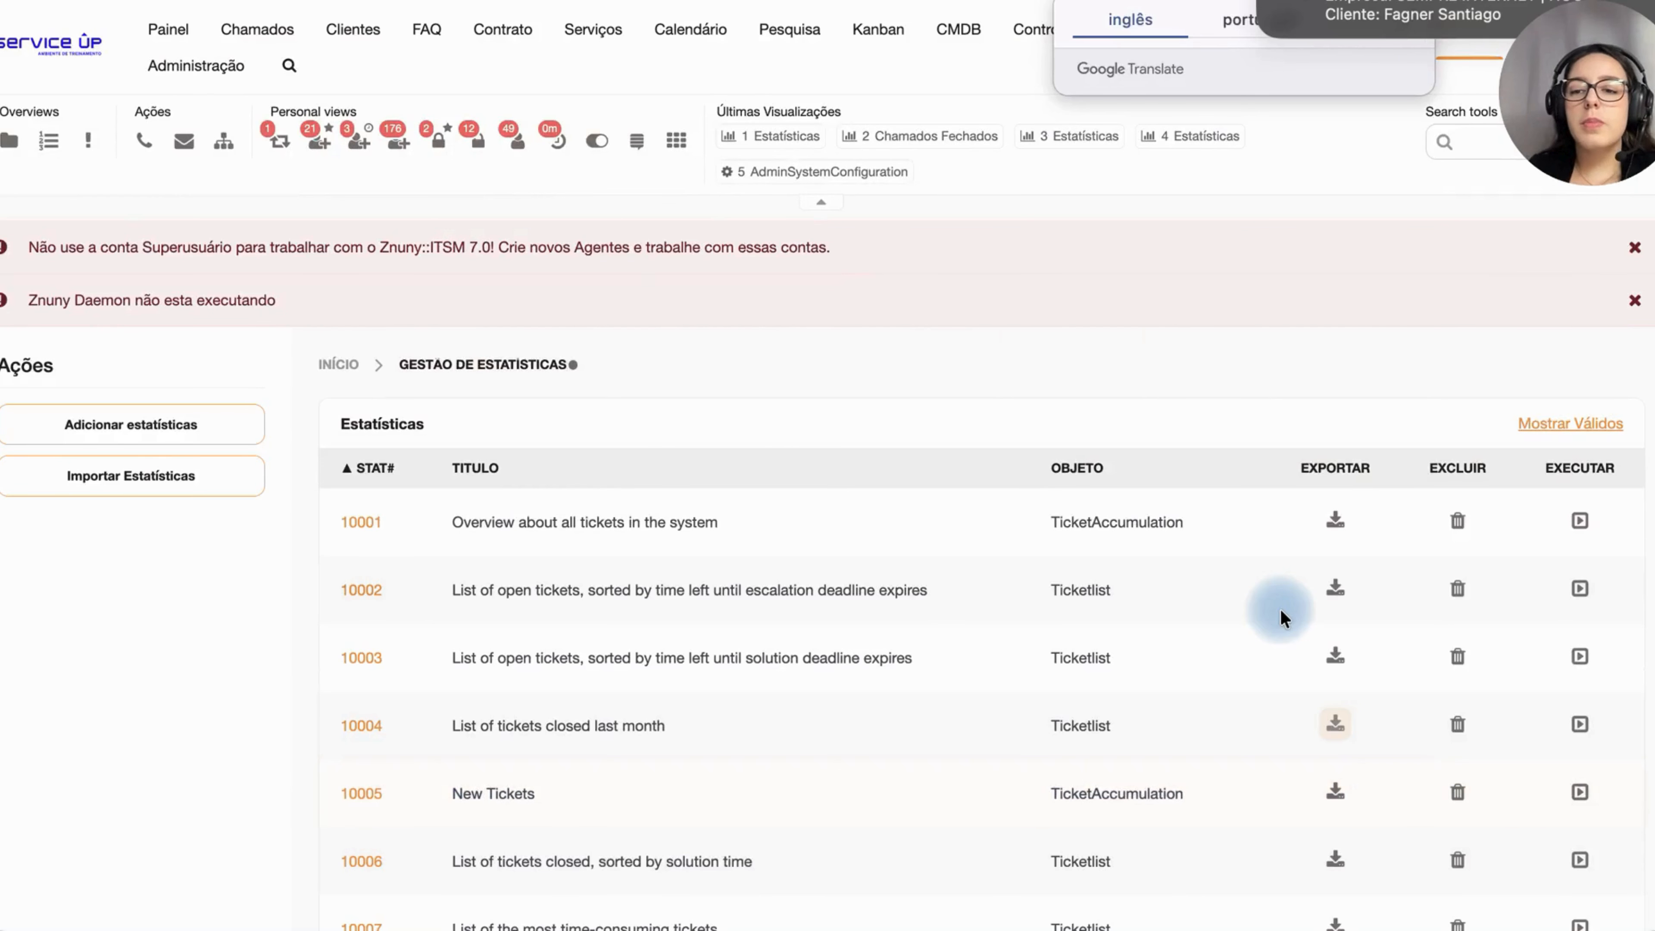
Step: Open the Chamados Fechados statistic for running and set its output format to Excel
scroll(1280, 609, "down", 10)
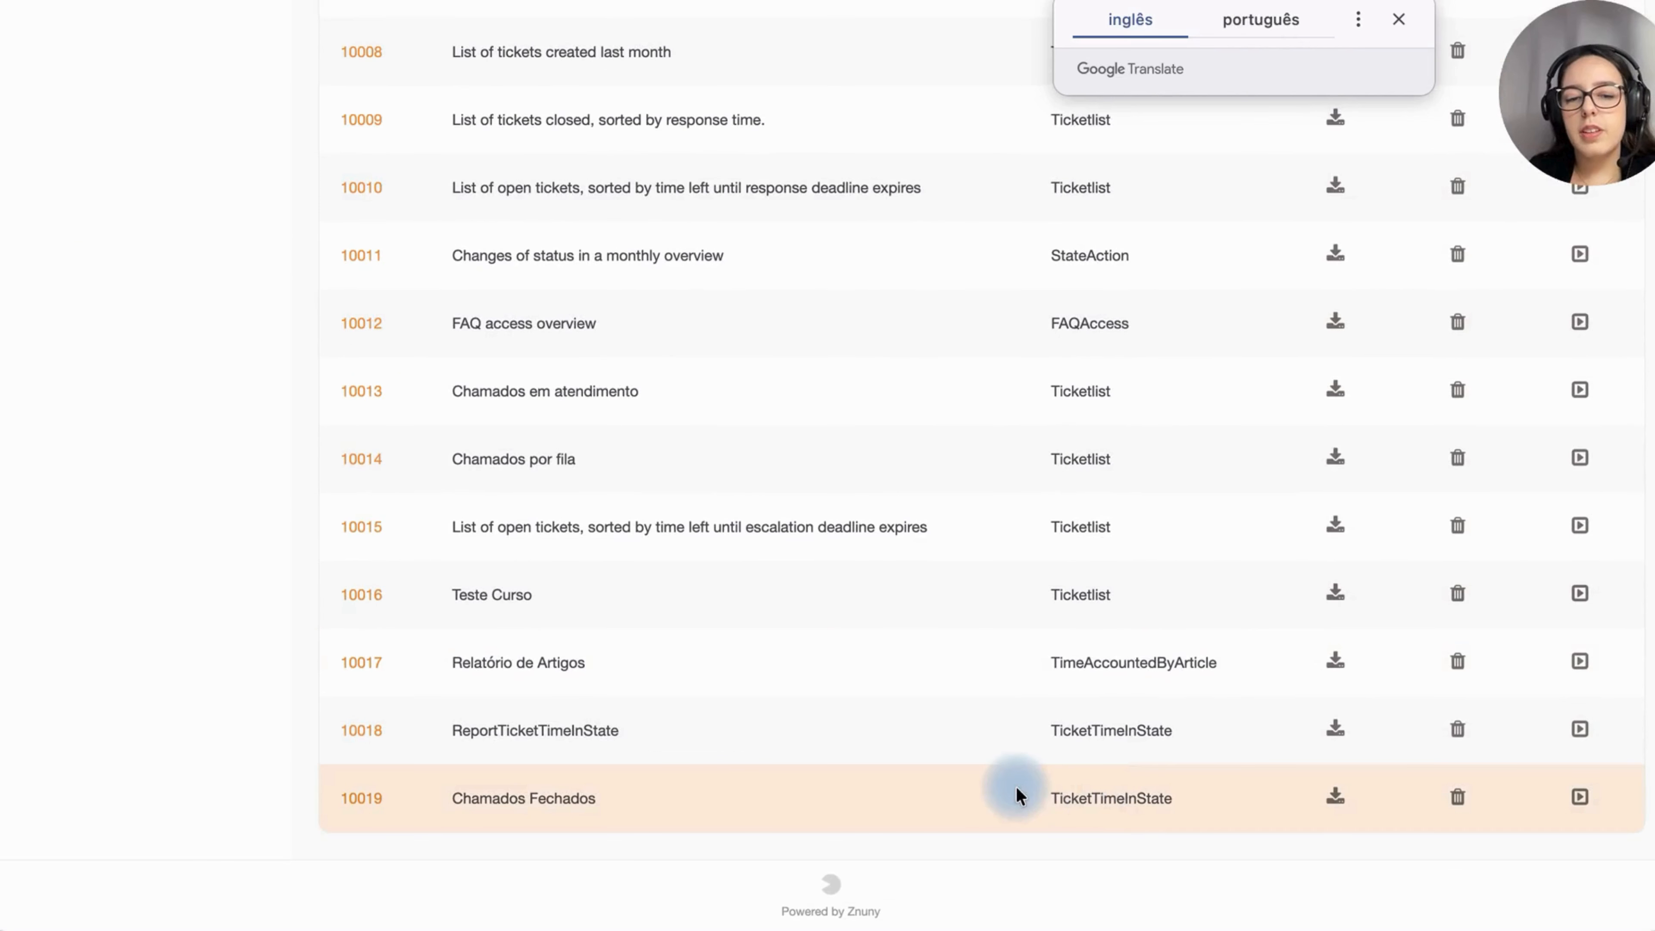
left_click(1580, 797)
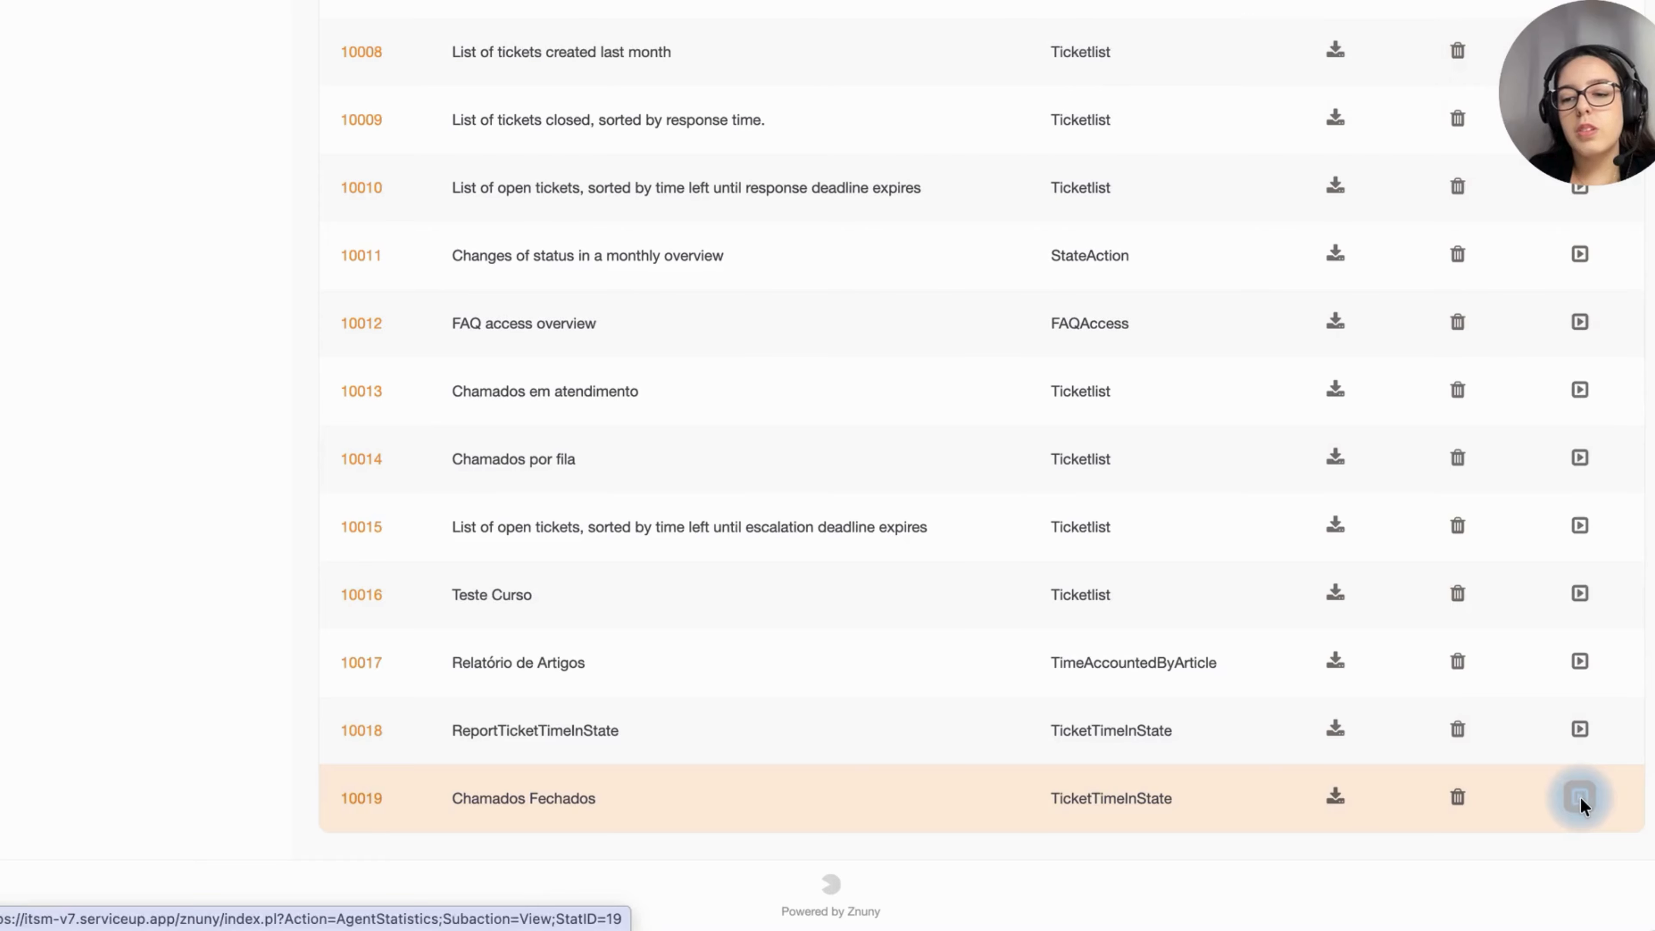
scroll(773, 715, "down", 2)
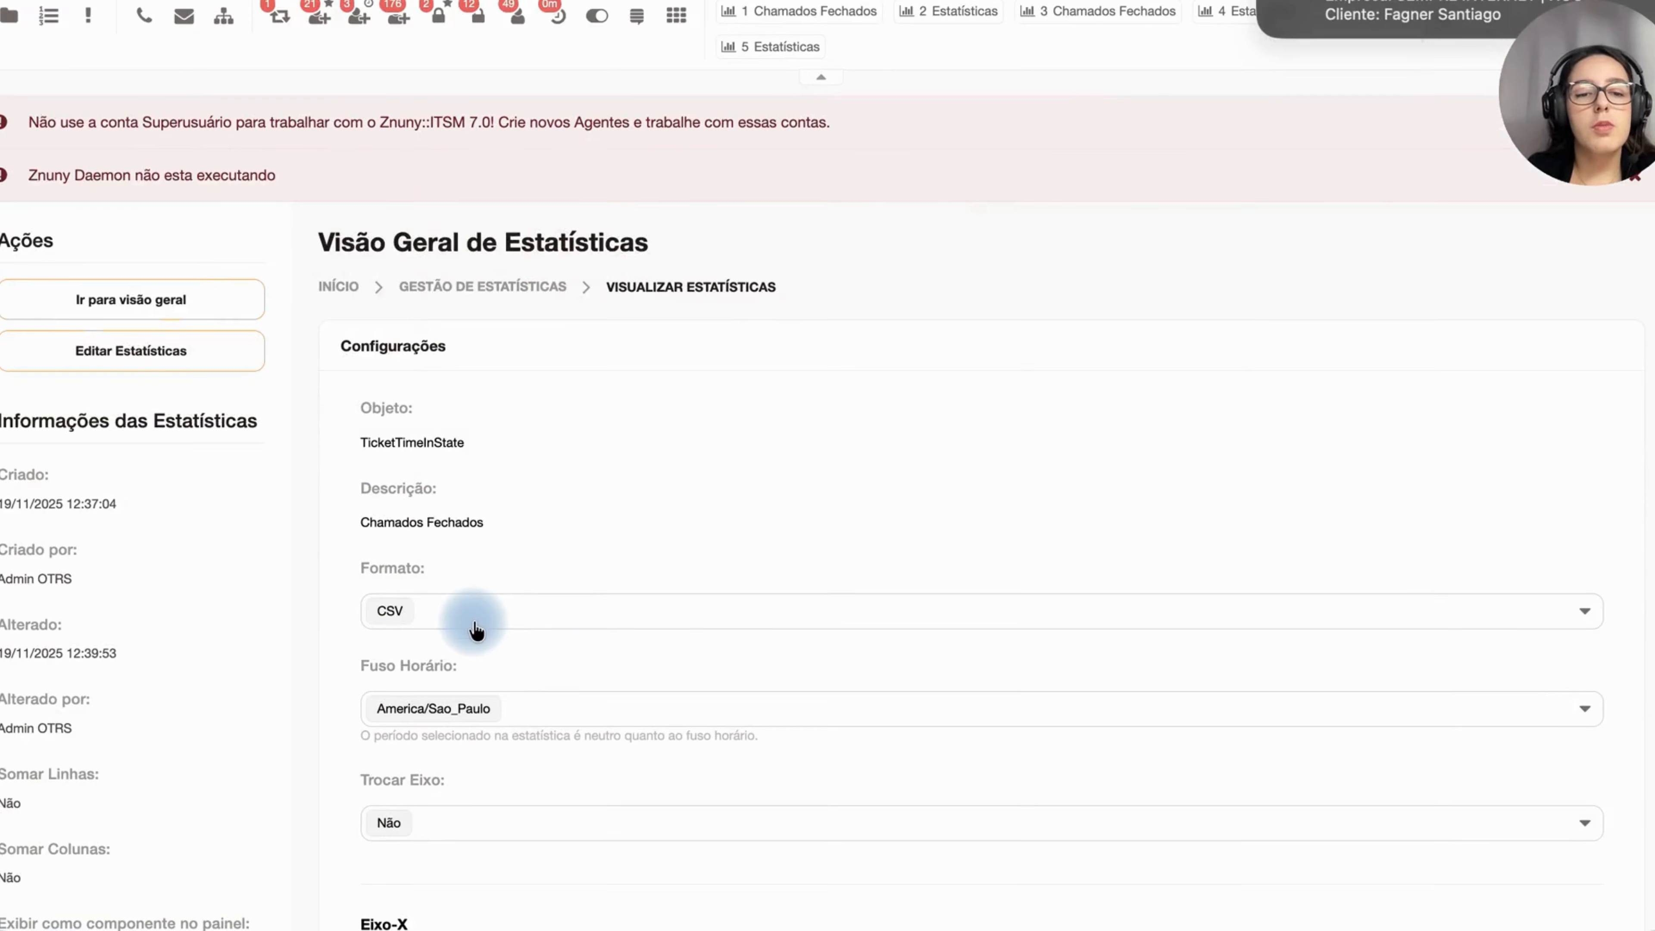
left_click(471, 625)
left_click(424, 532)
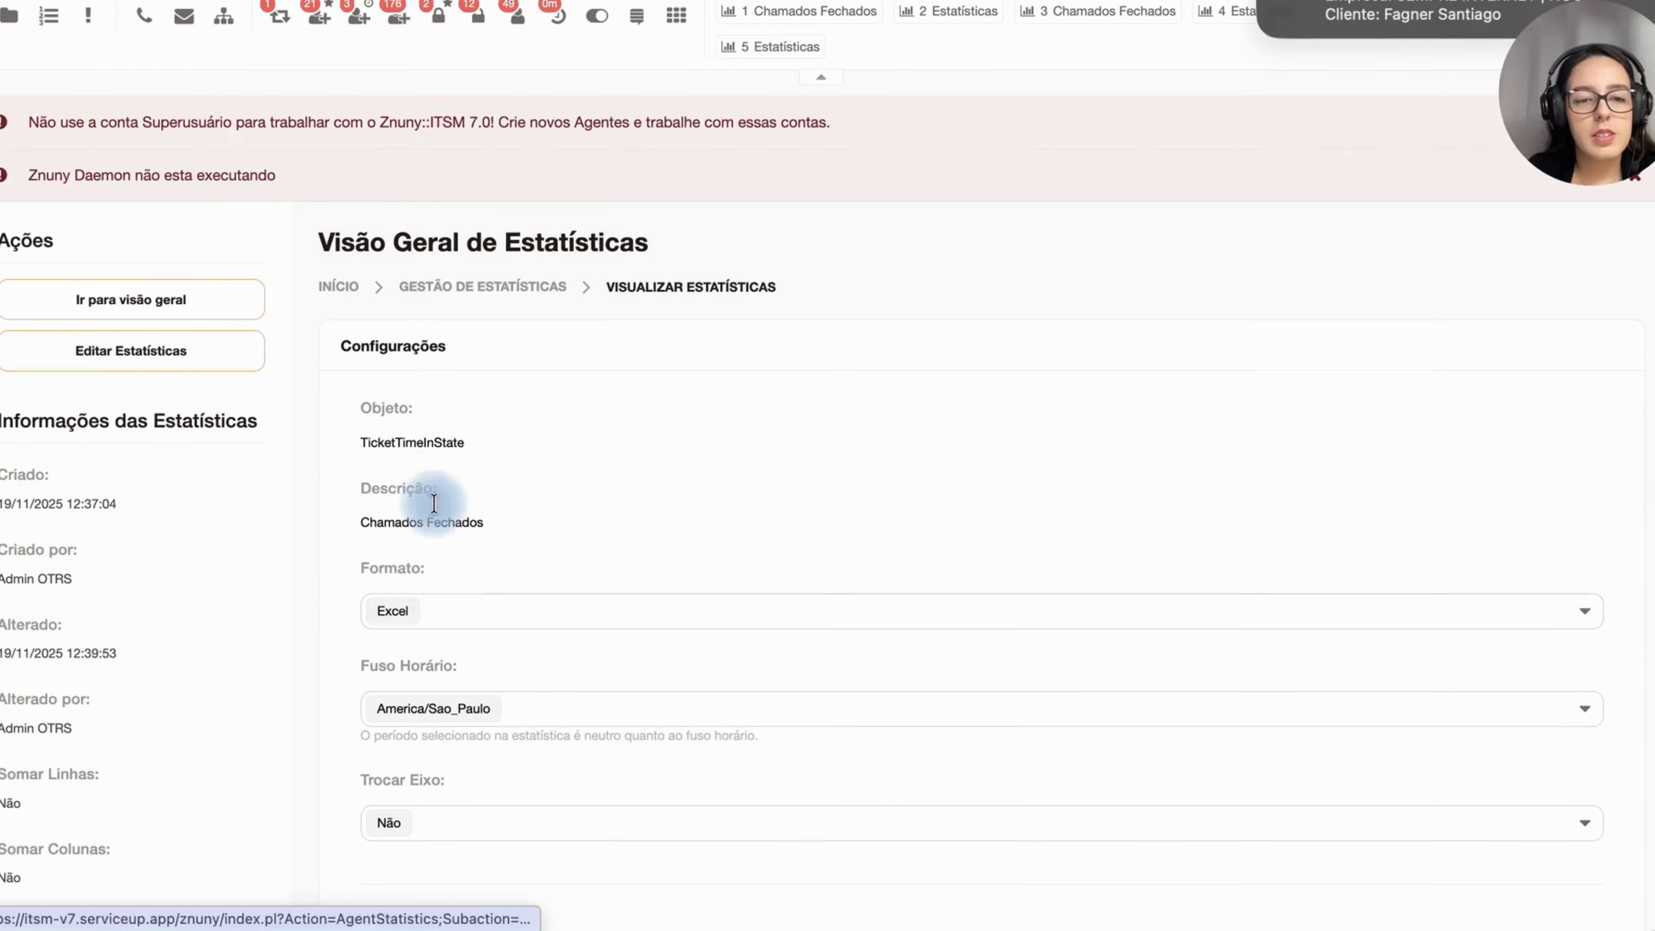
Step: Restrict the Estado filter to only fechado com êxito and fechado sem êxito
scroll(588, 364, "down", 10)
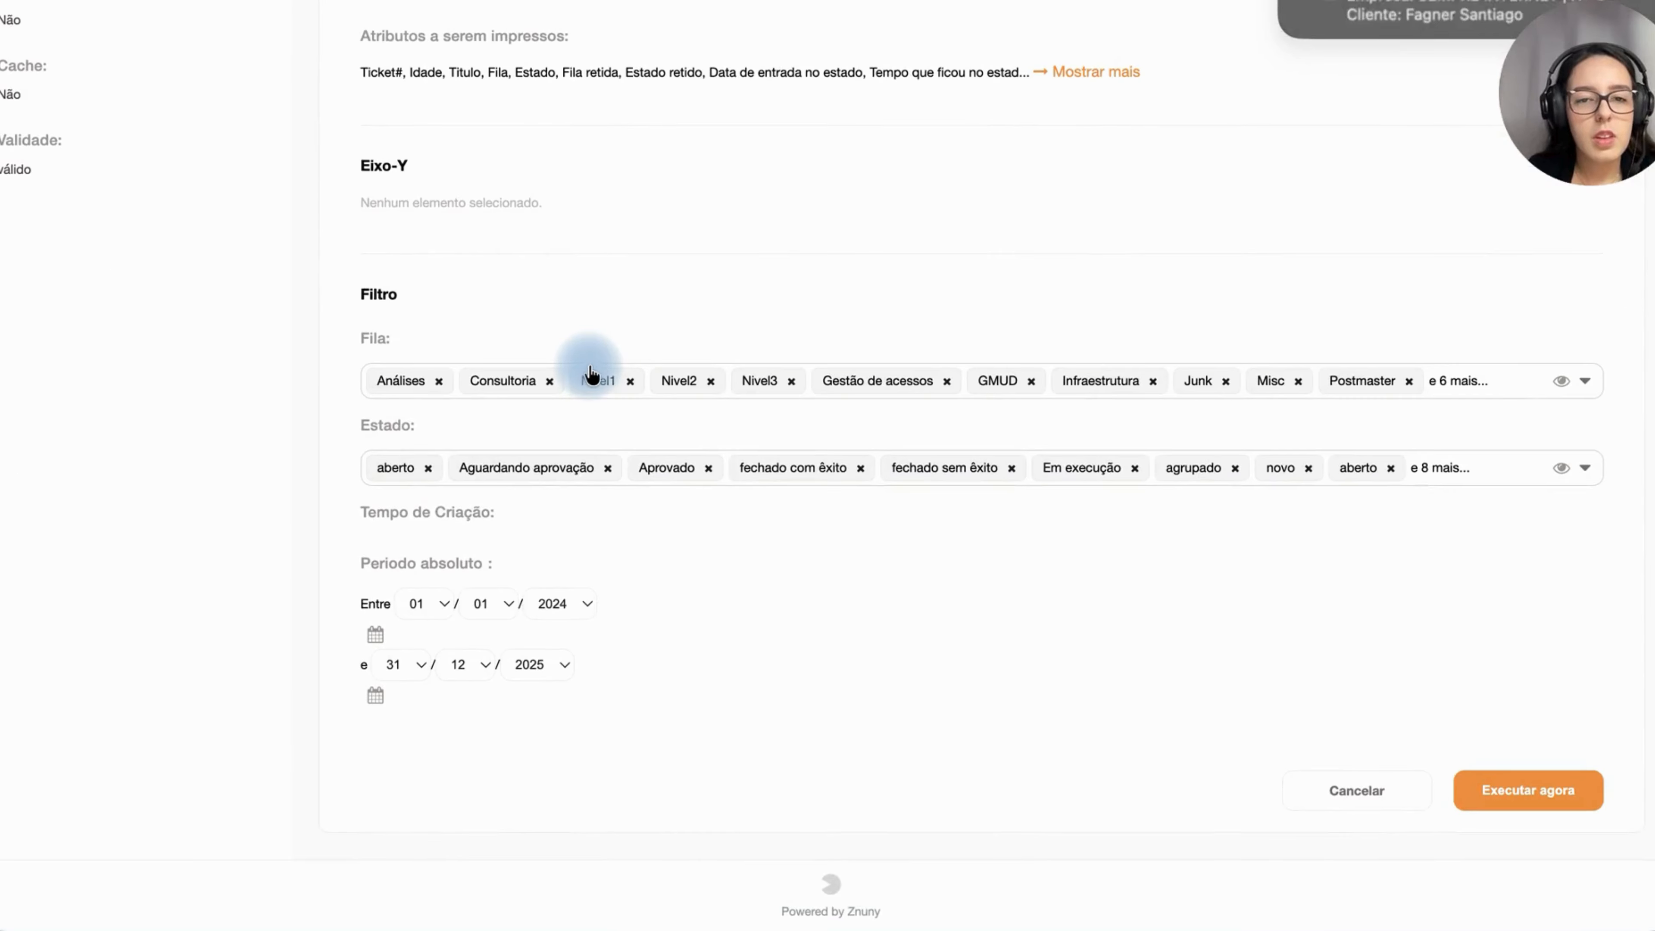
left_click(1468, 470)
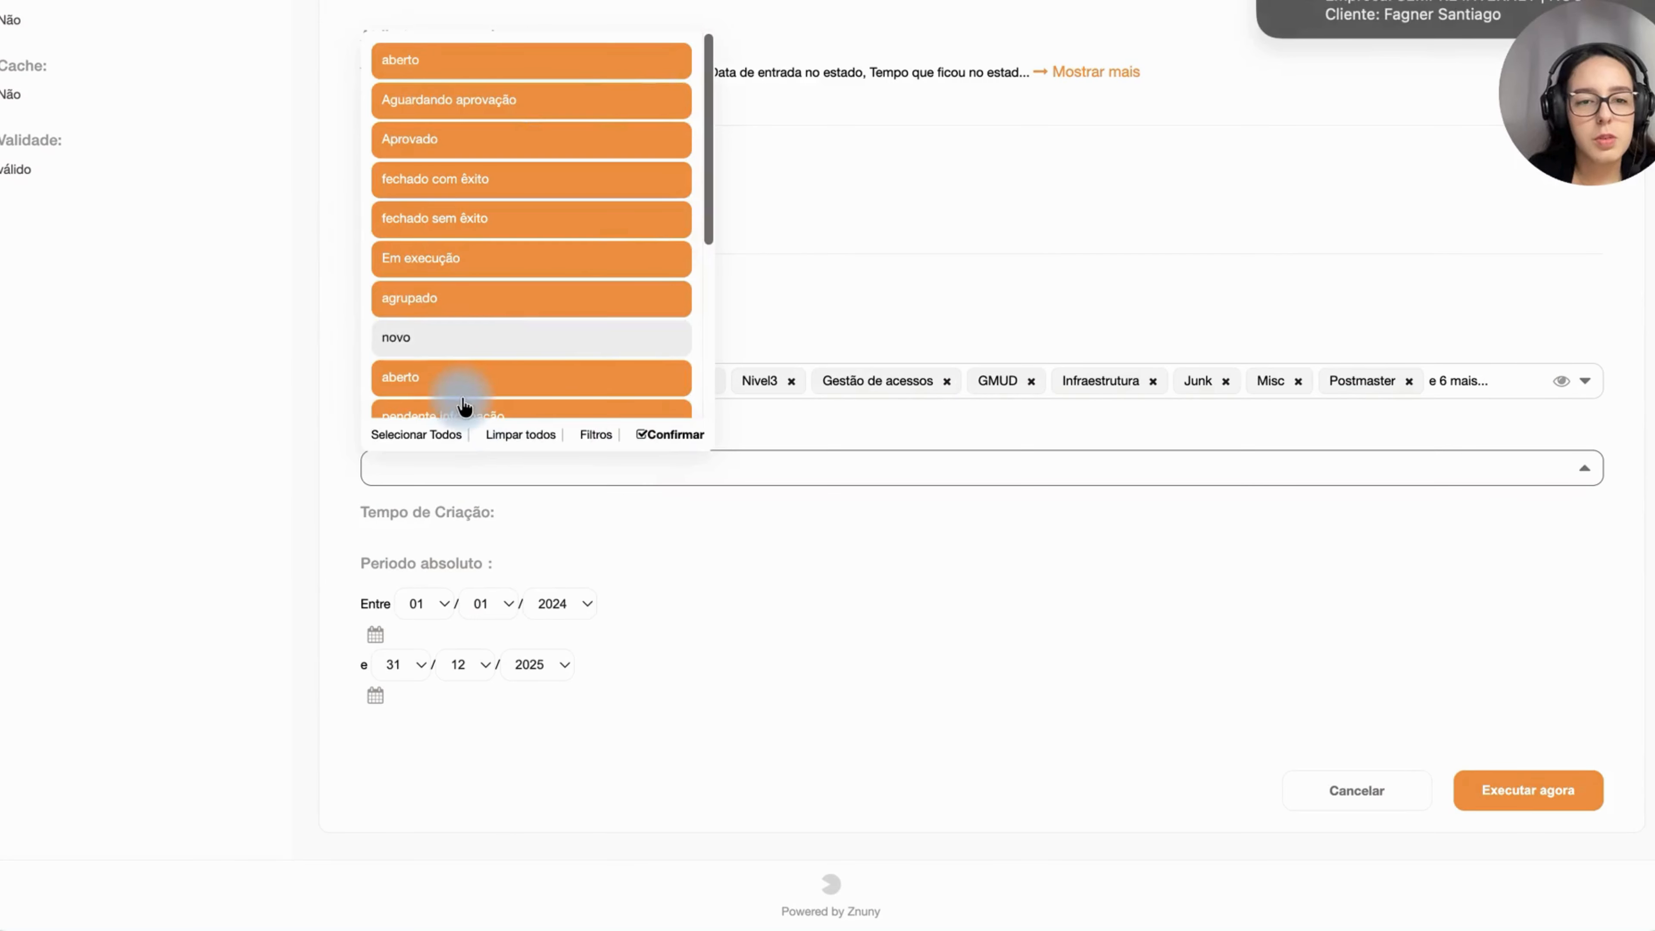
left_click(500, 435)
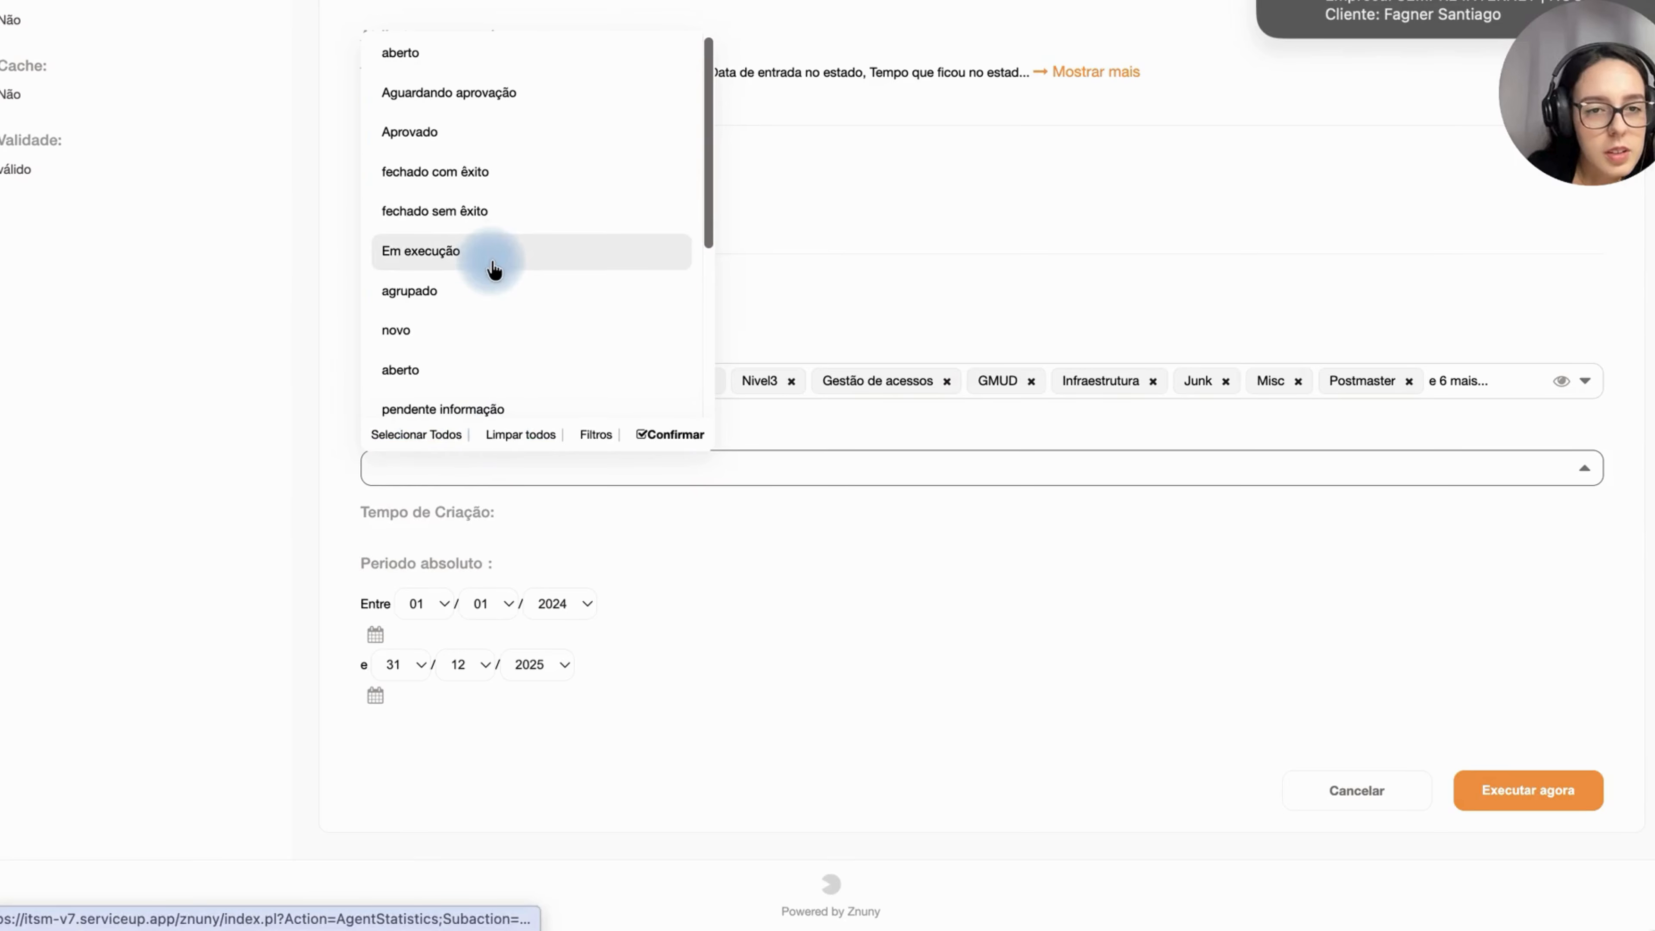
left_click(486, 173)
left_click(490, 215)
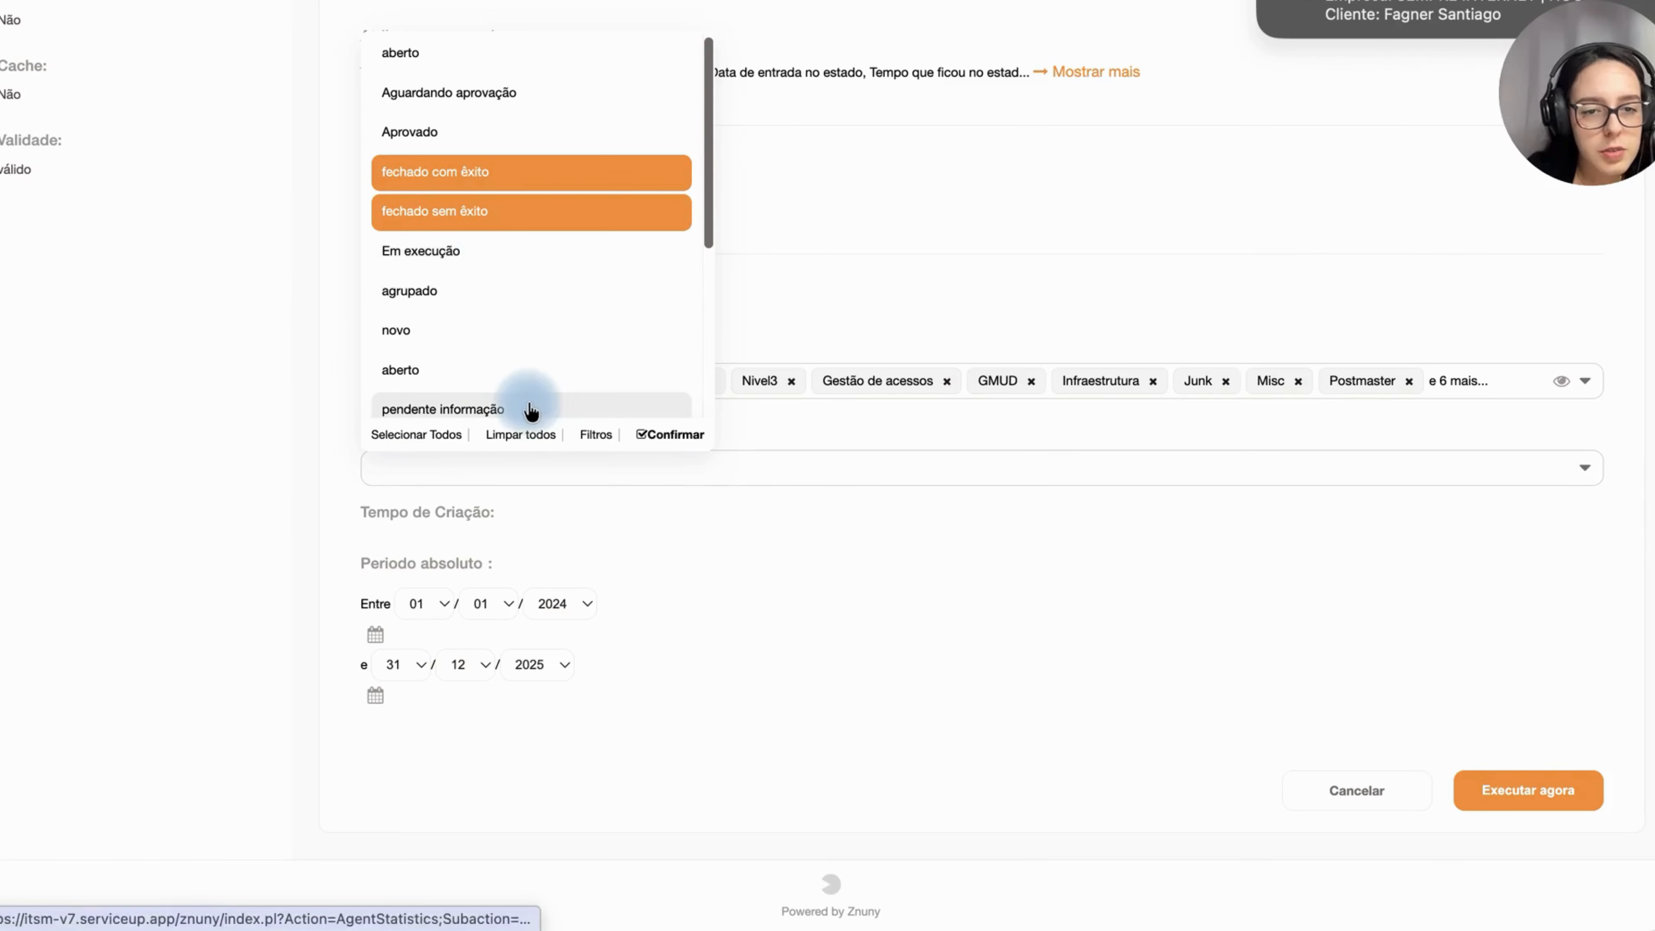
left_click(623, 562)
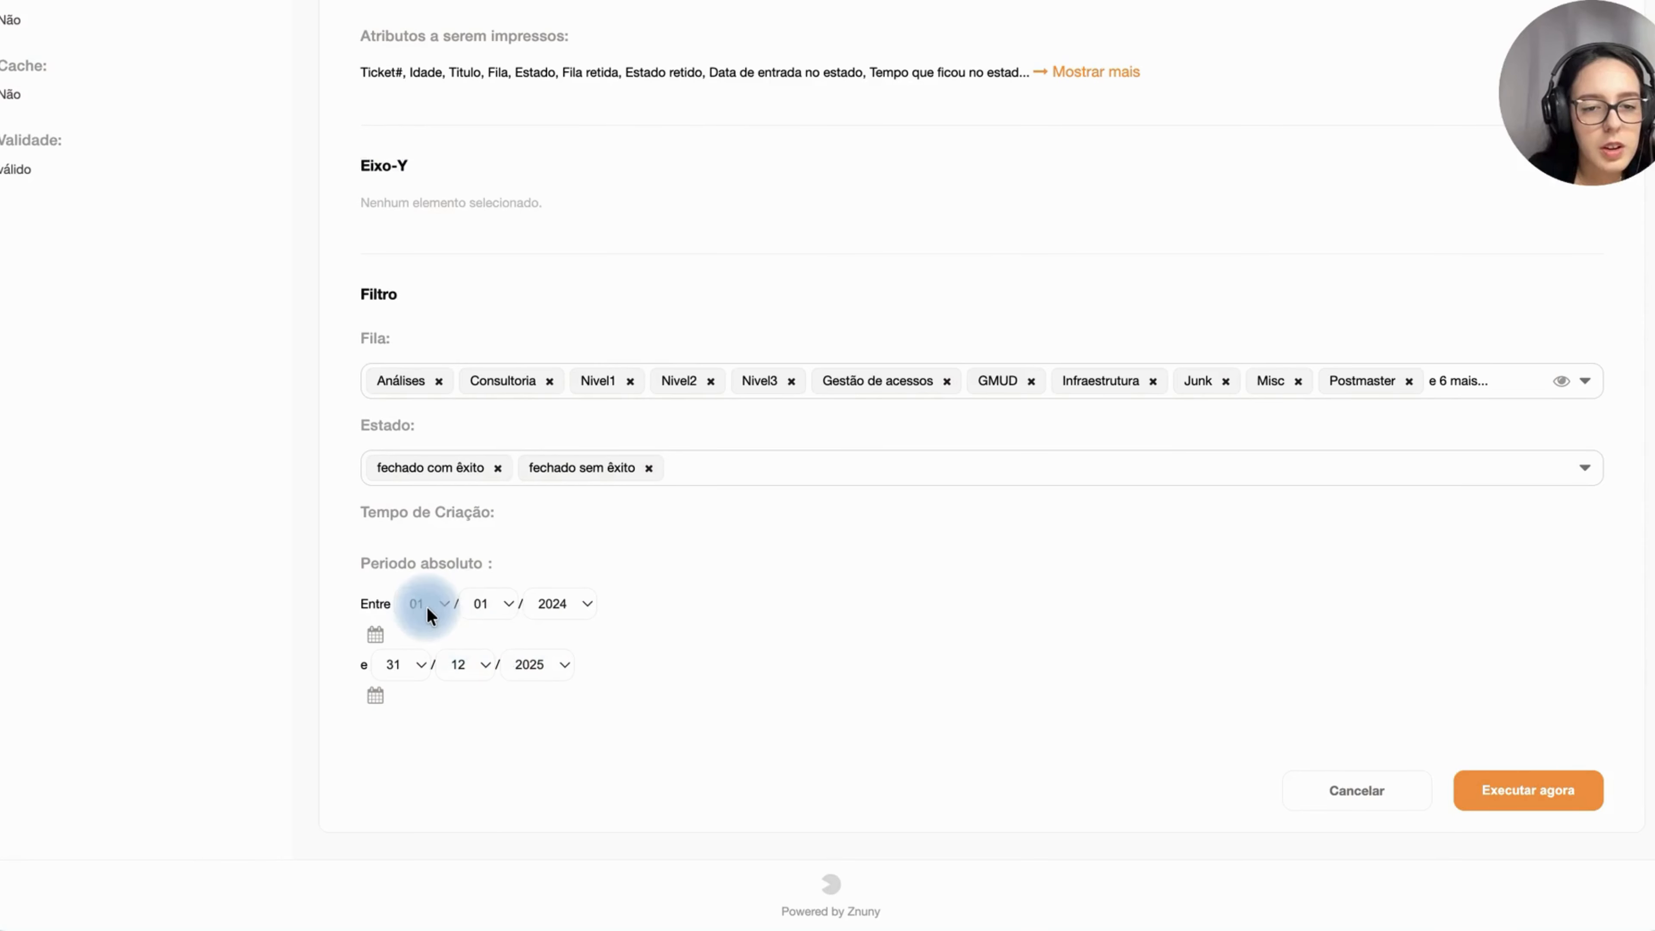
Step: Run the statistic now and open the downloaded Excel file
left_click(1502, 791)
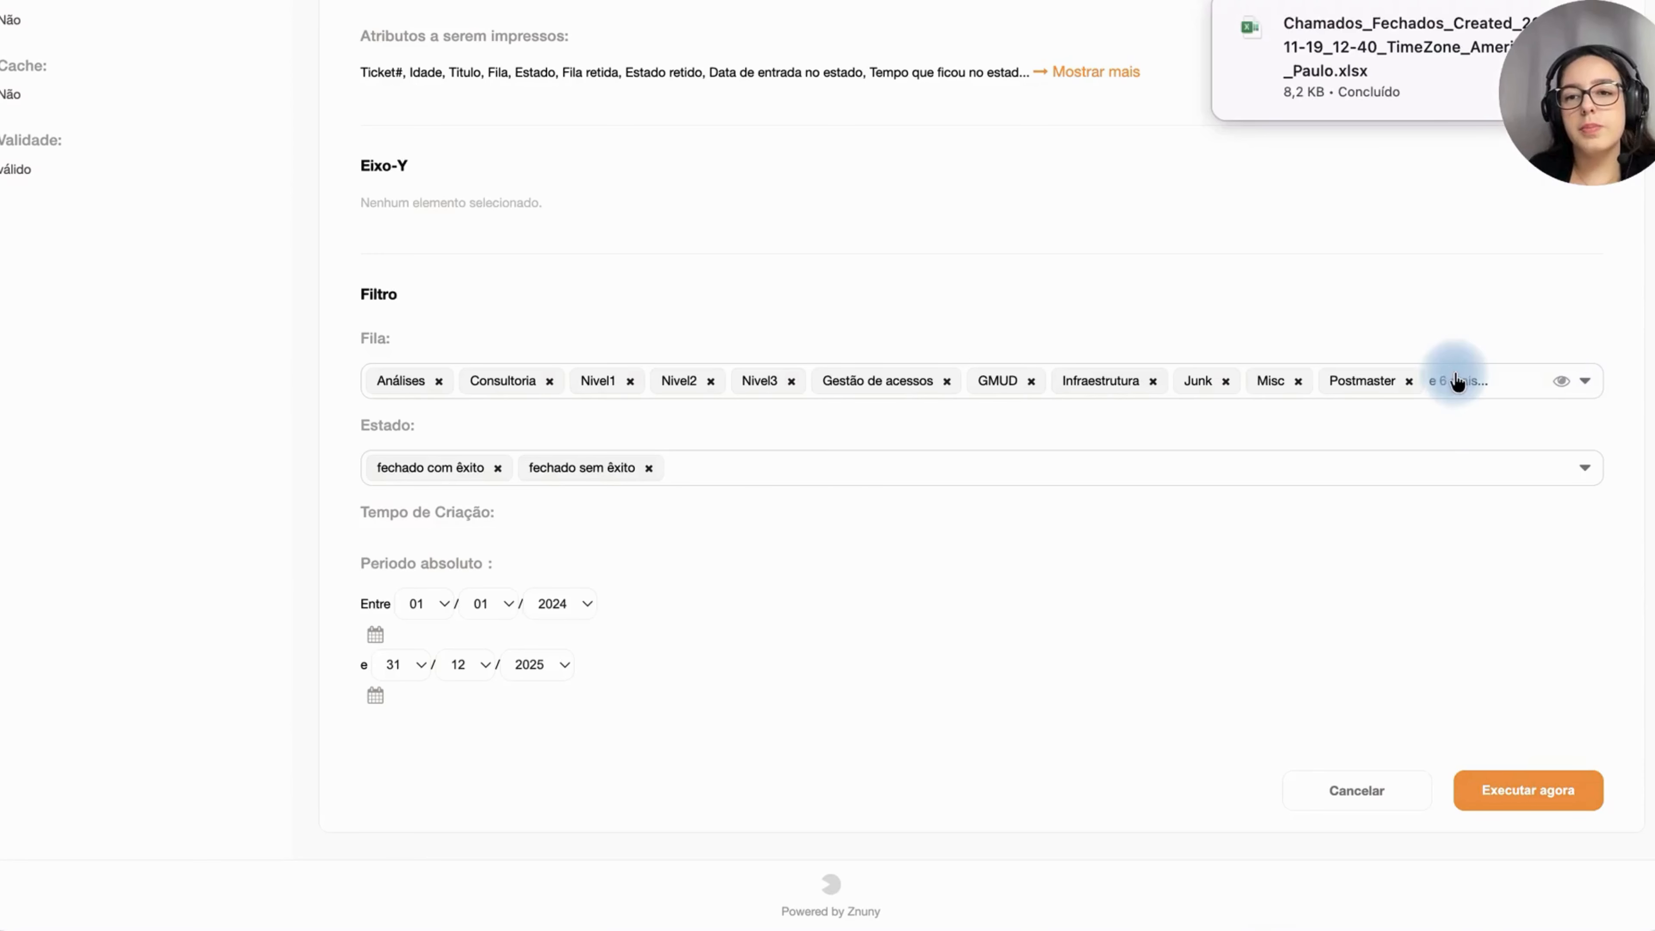
left_click(1397, 82)
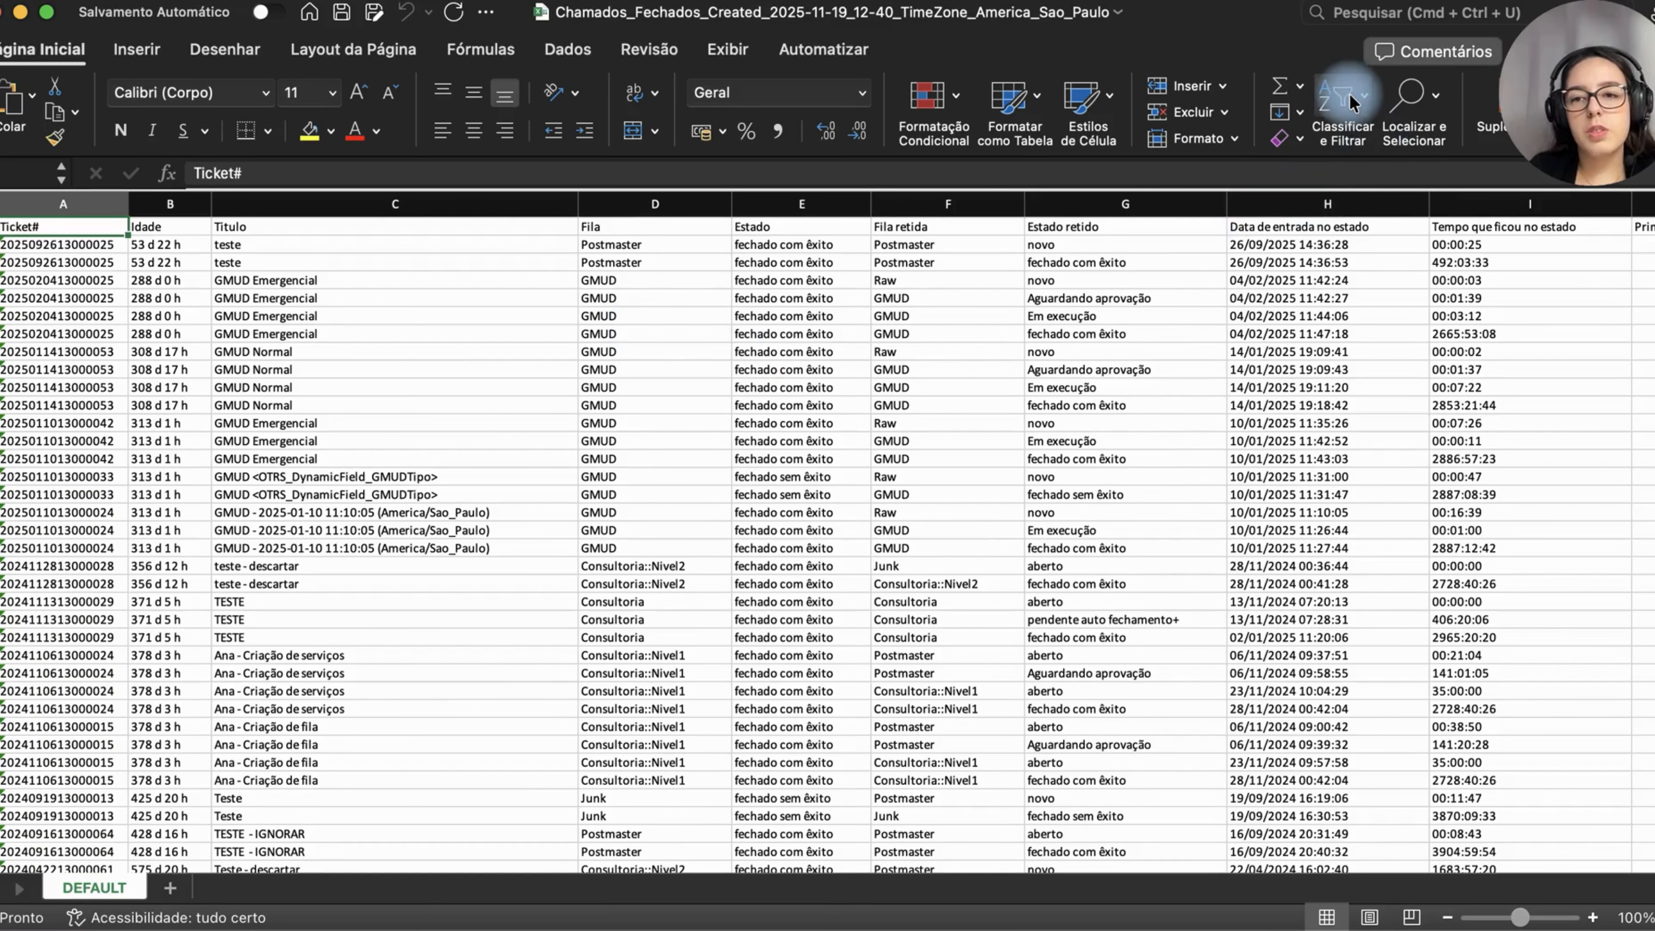
Step: Turn on column filters in the spreadsheet and filter the Ticket# column to the first ticket's number
left_click(1355, 120)
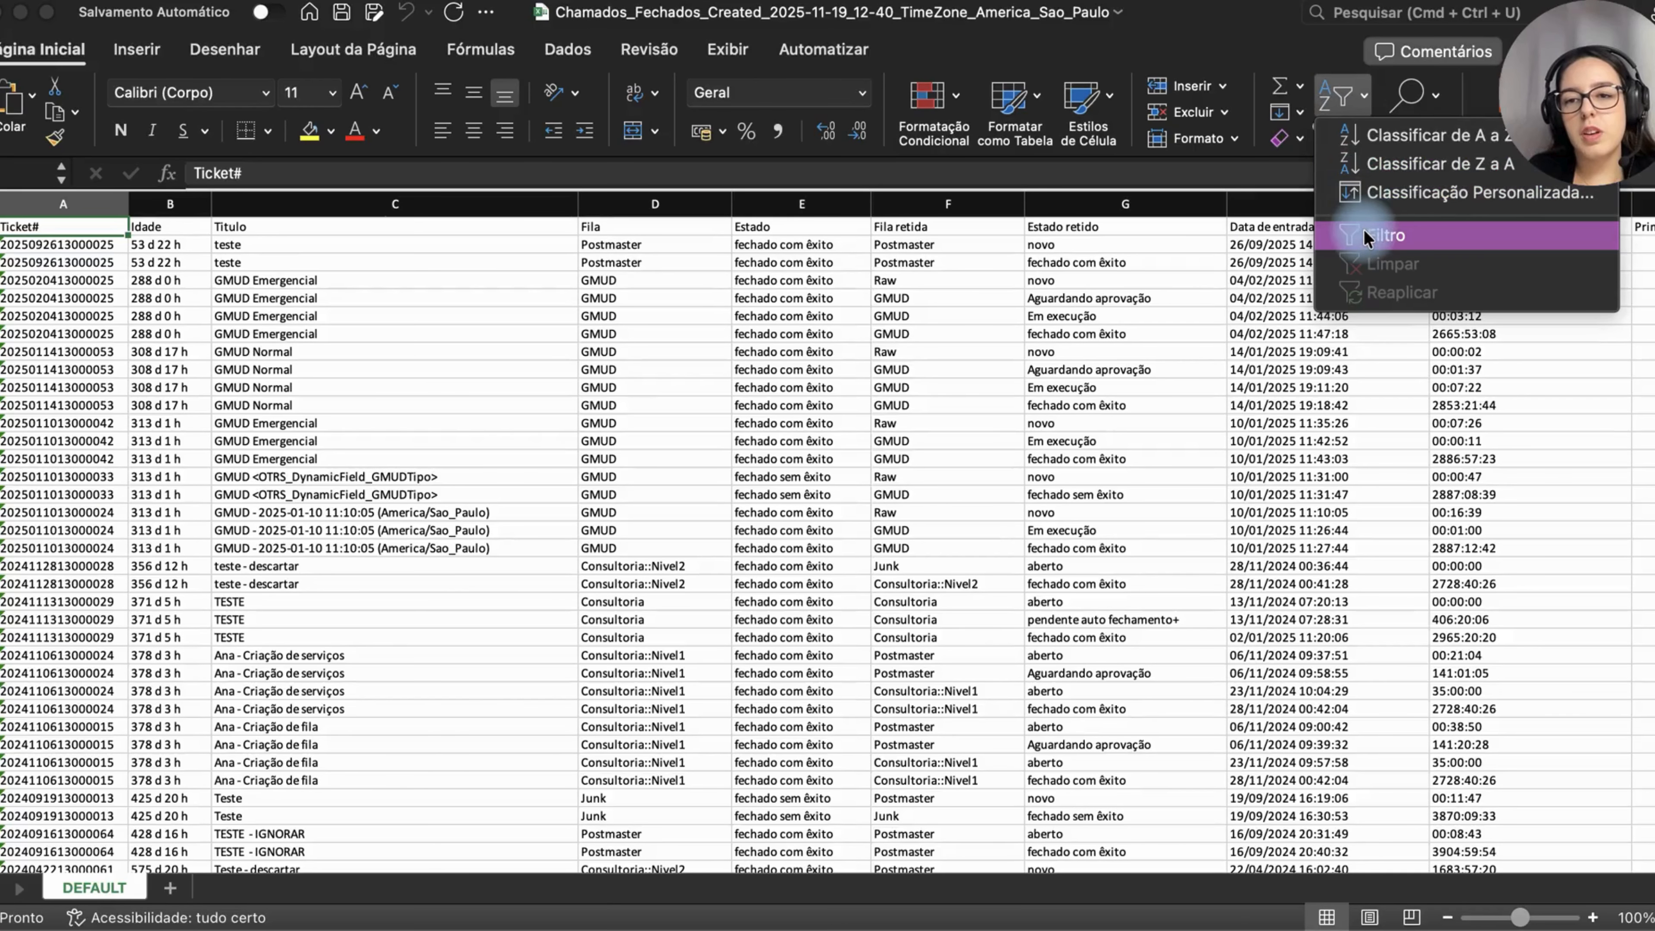
left_click(1364, 229)
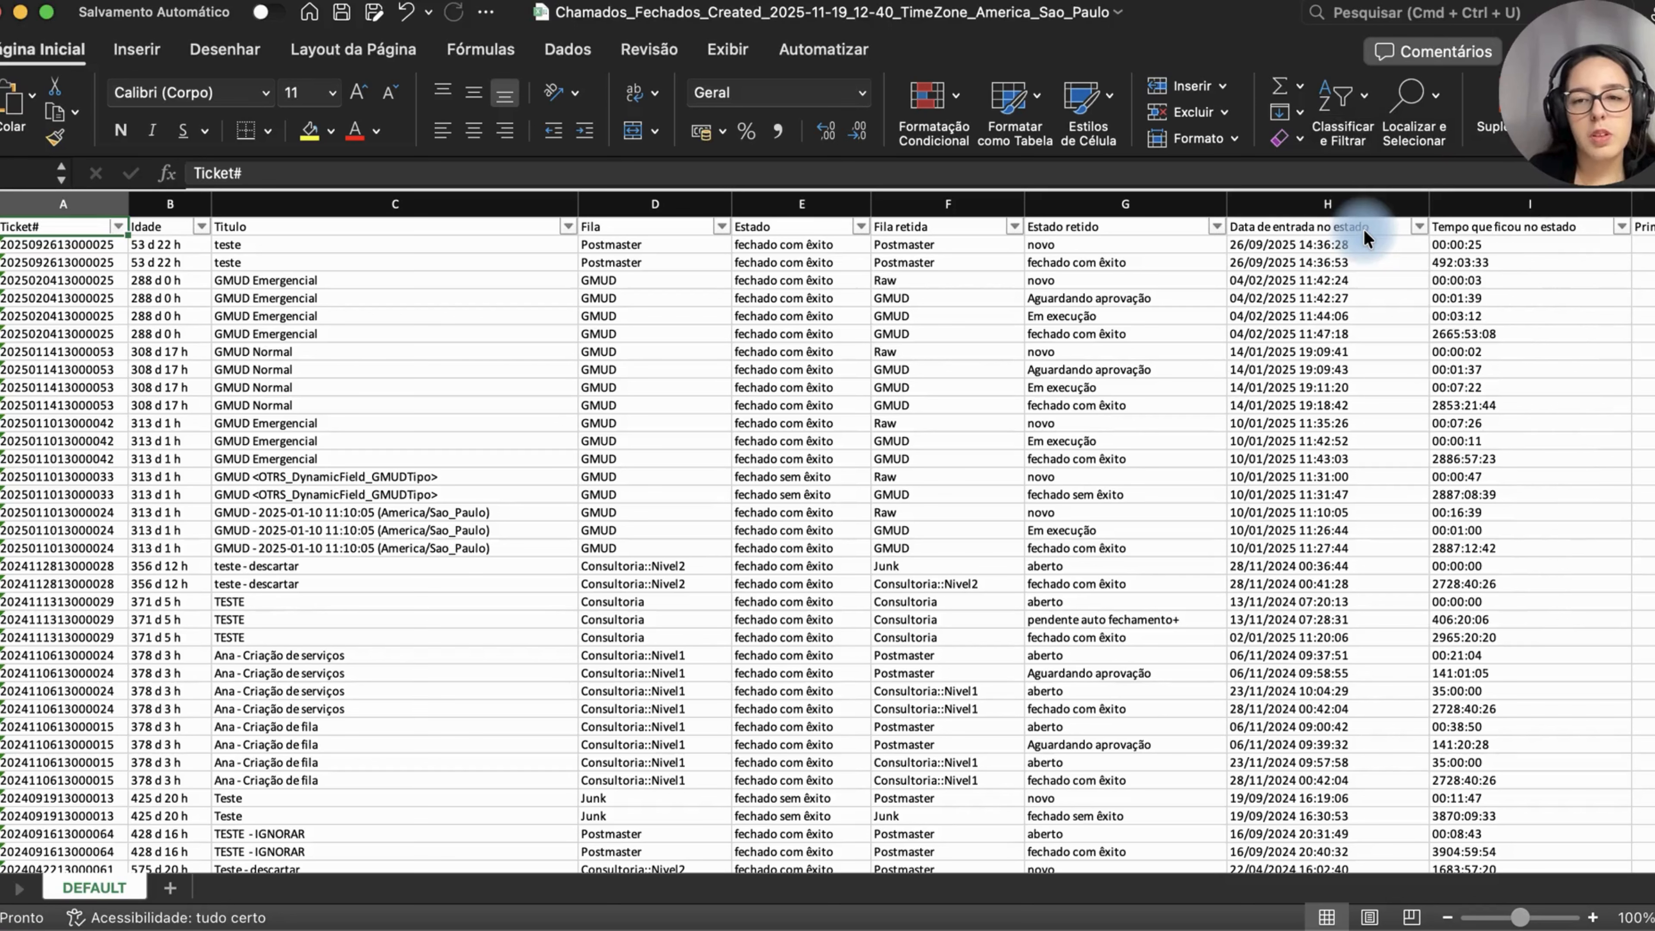
left_click(56, 259)
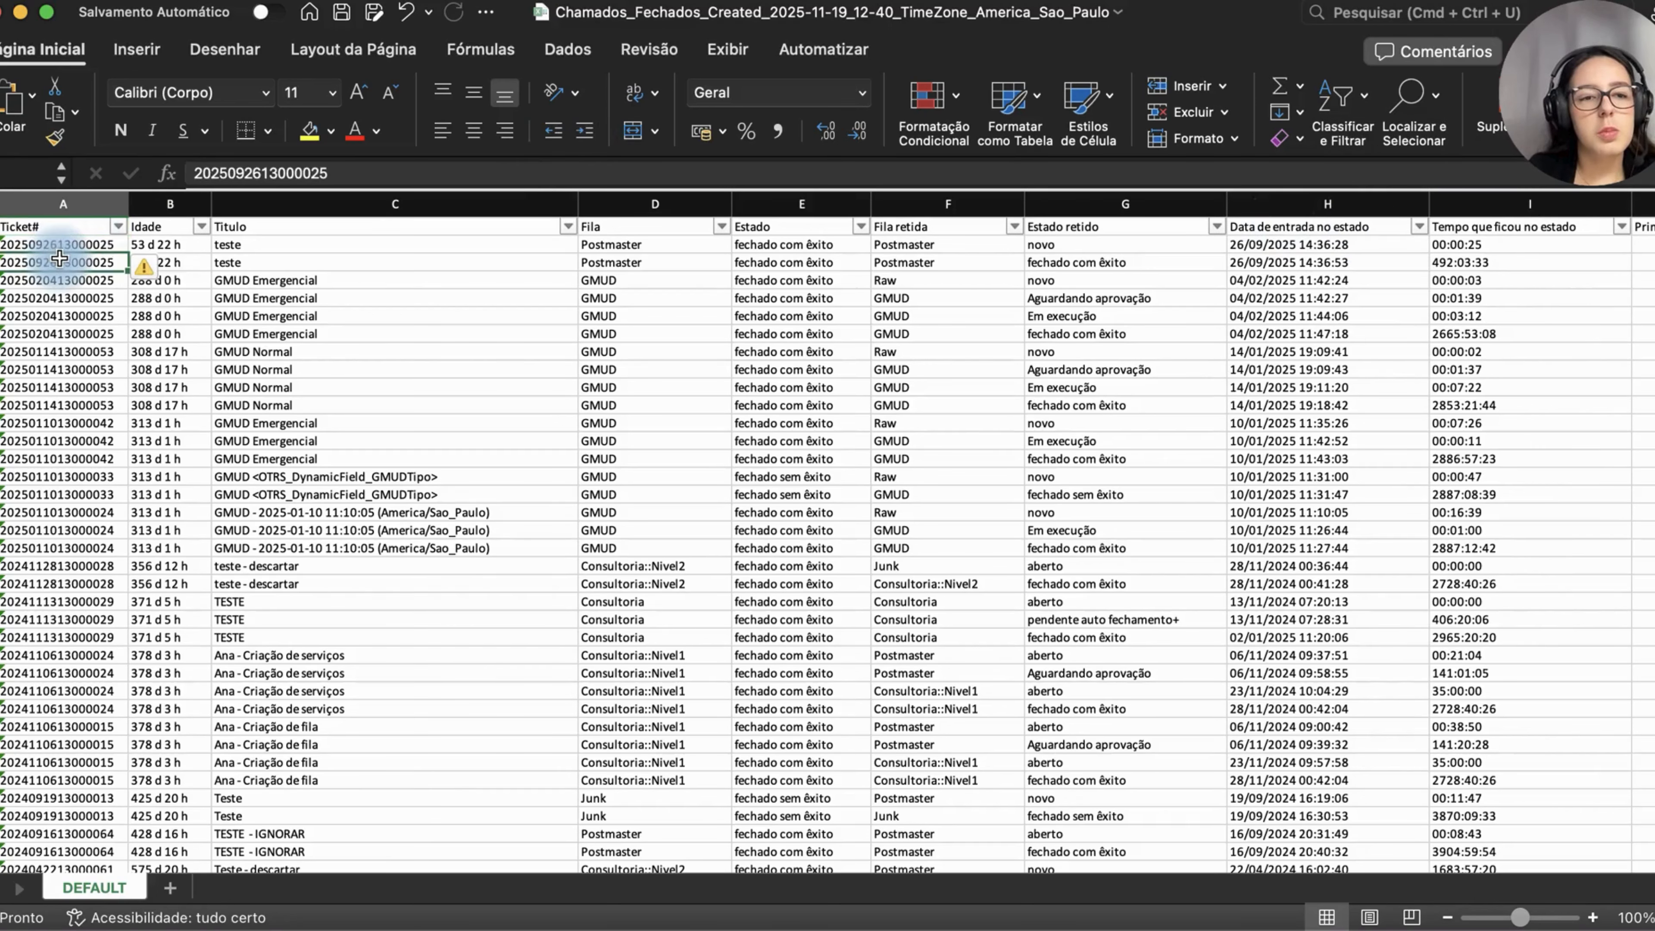
key("super+c")
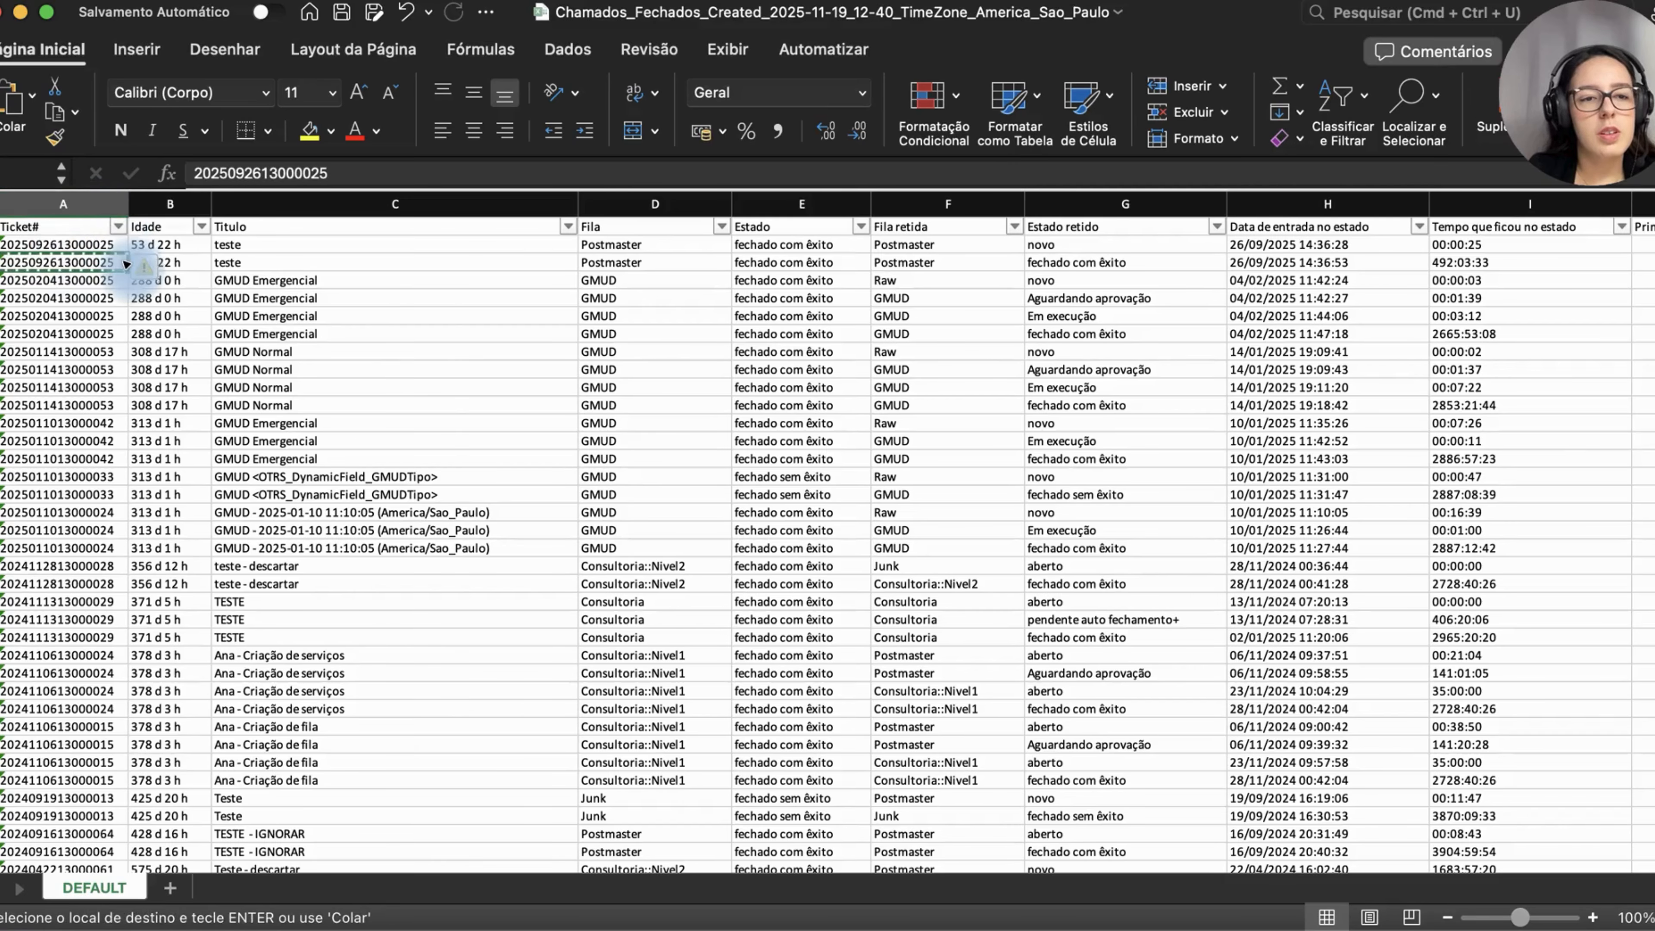
left_click(118, 226)
left_click(222, 459)
key("super+v")
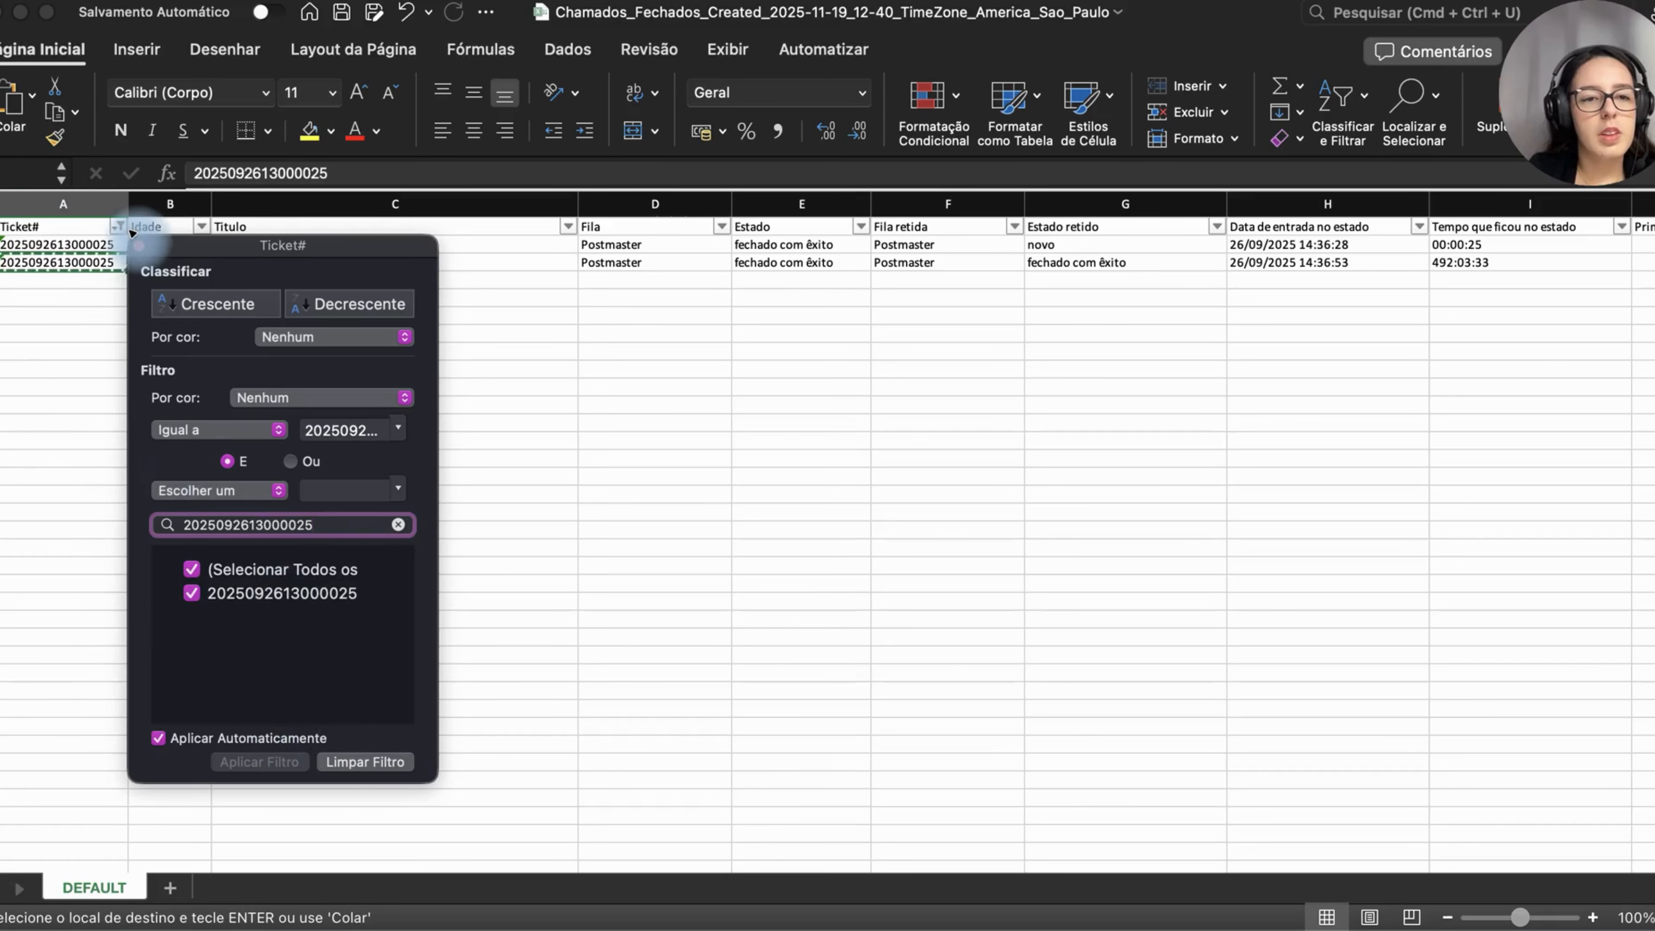
left_click(139, 246)
left_click(167, 298)
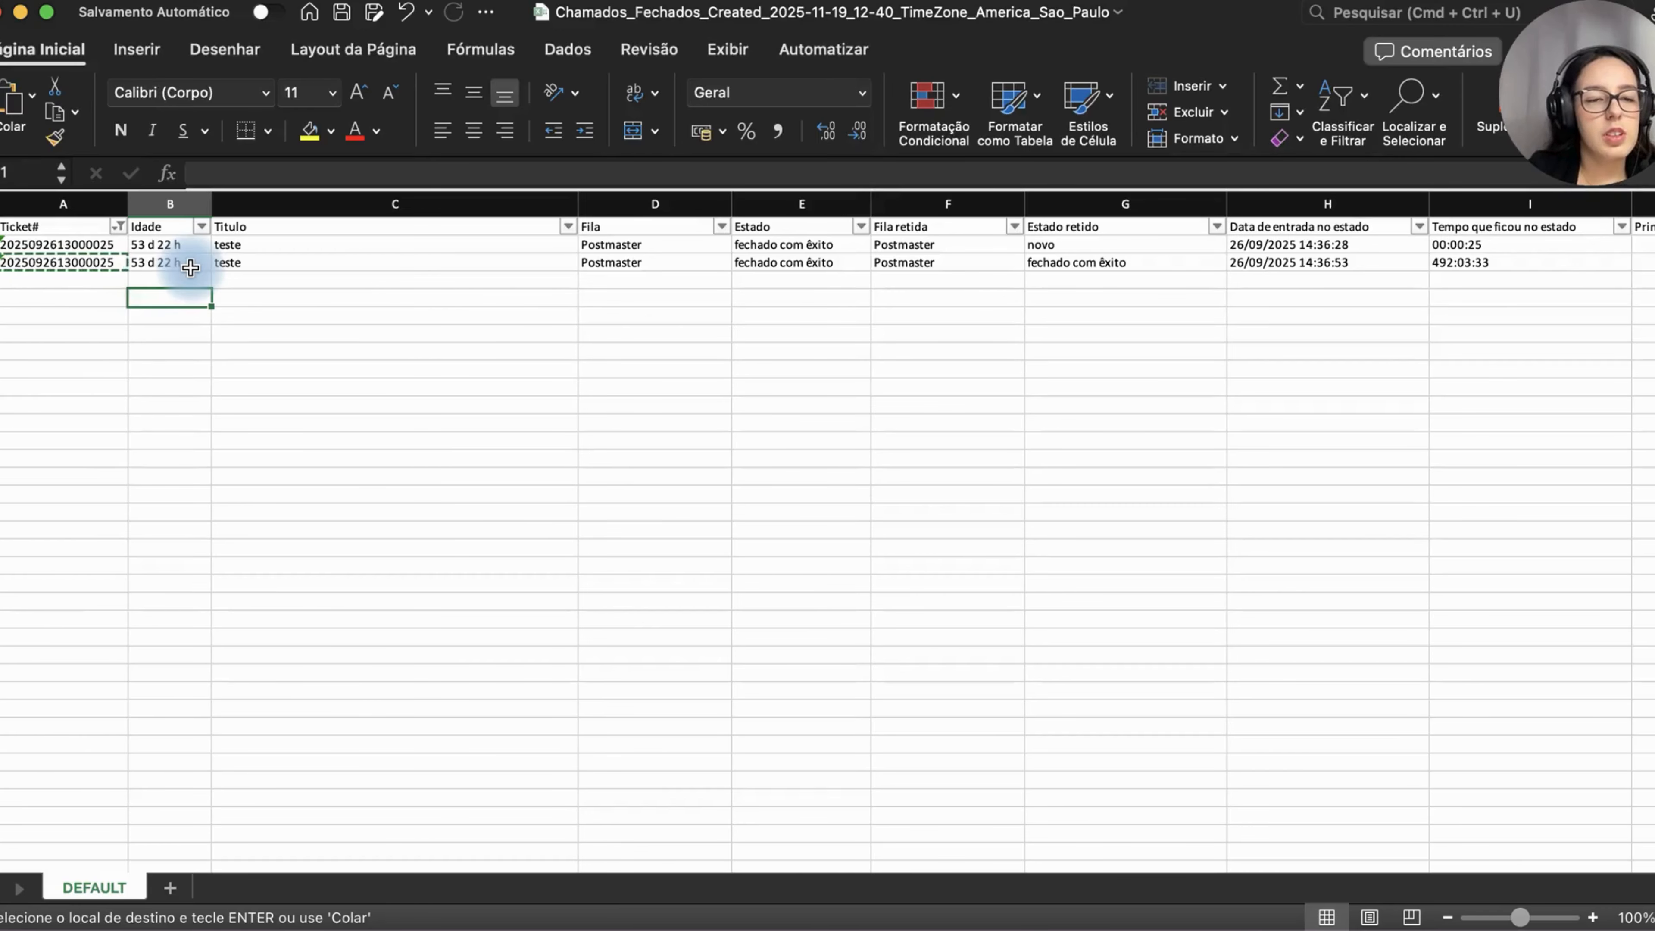
Step: Examine the filtered ticket's state, retained queue and retained state columns across the sheet
scroll(722, 261, "right", 2)
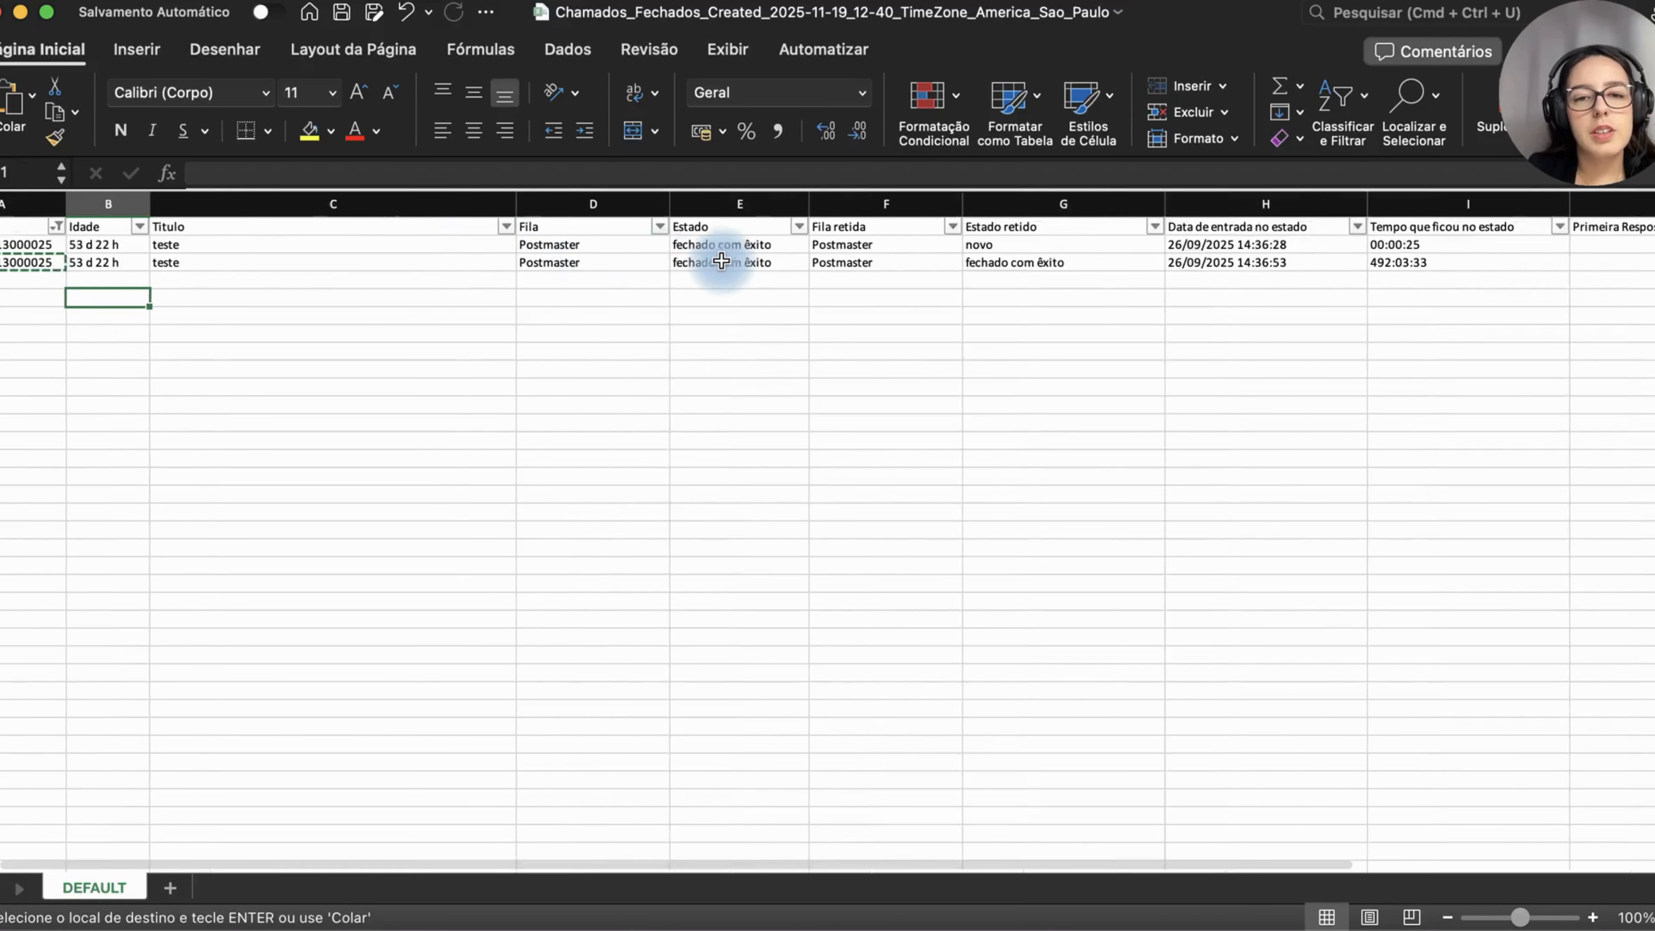
scroll(722, 261, "right", 2)
left_click(684, 244)
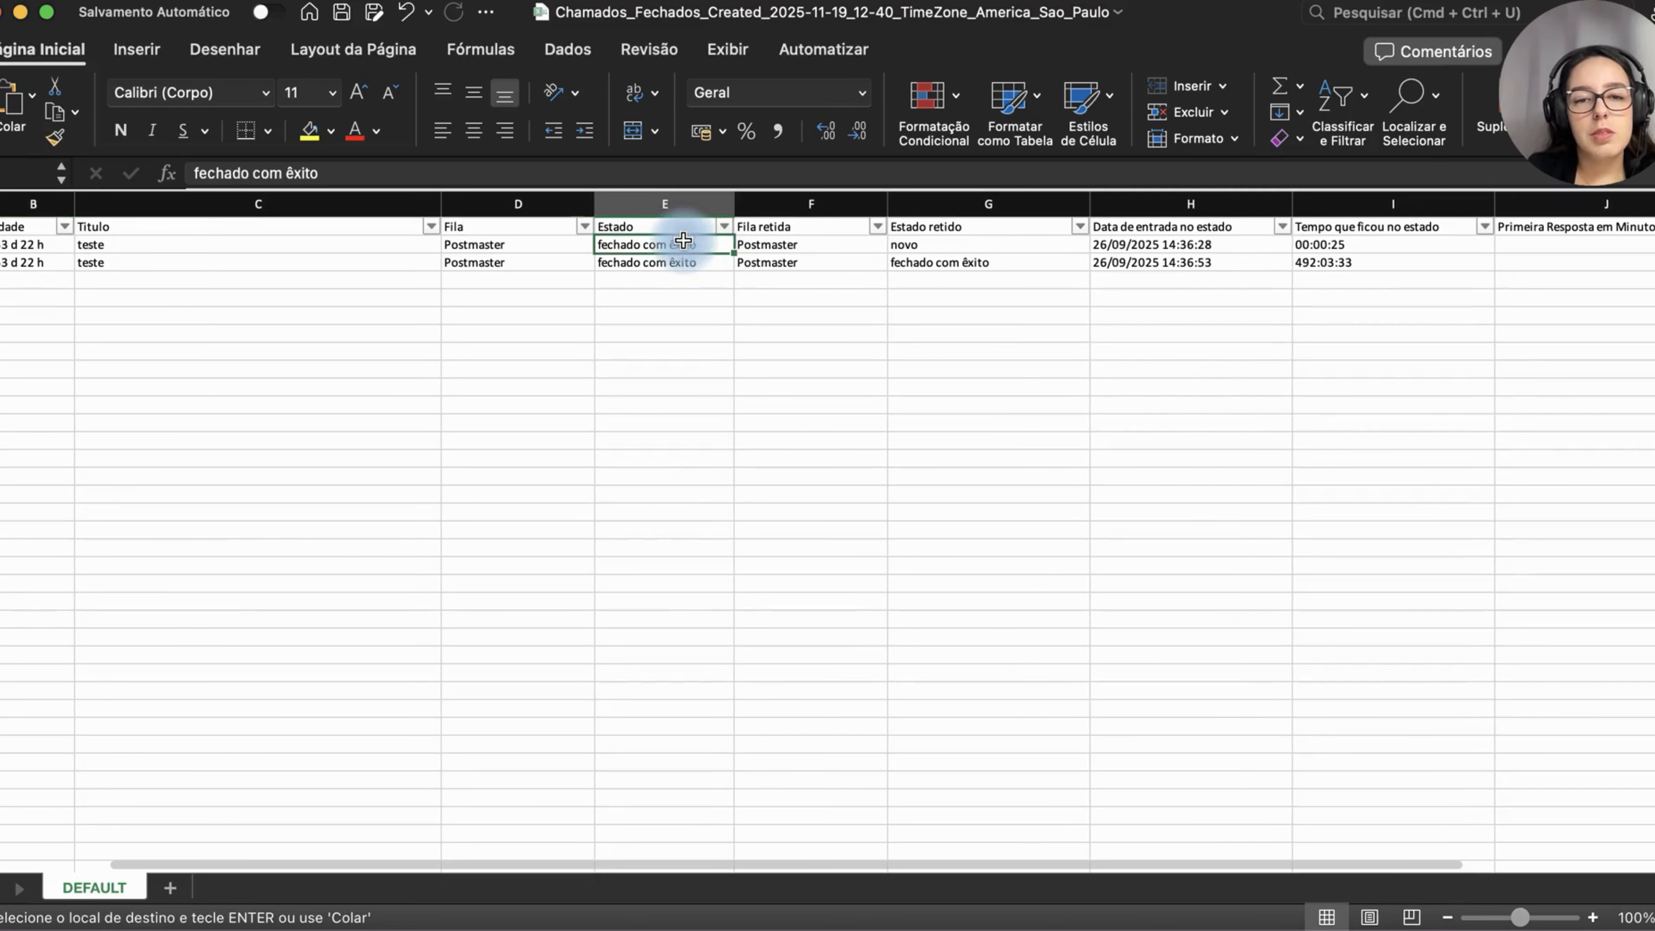
left_click(681, 262)
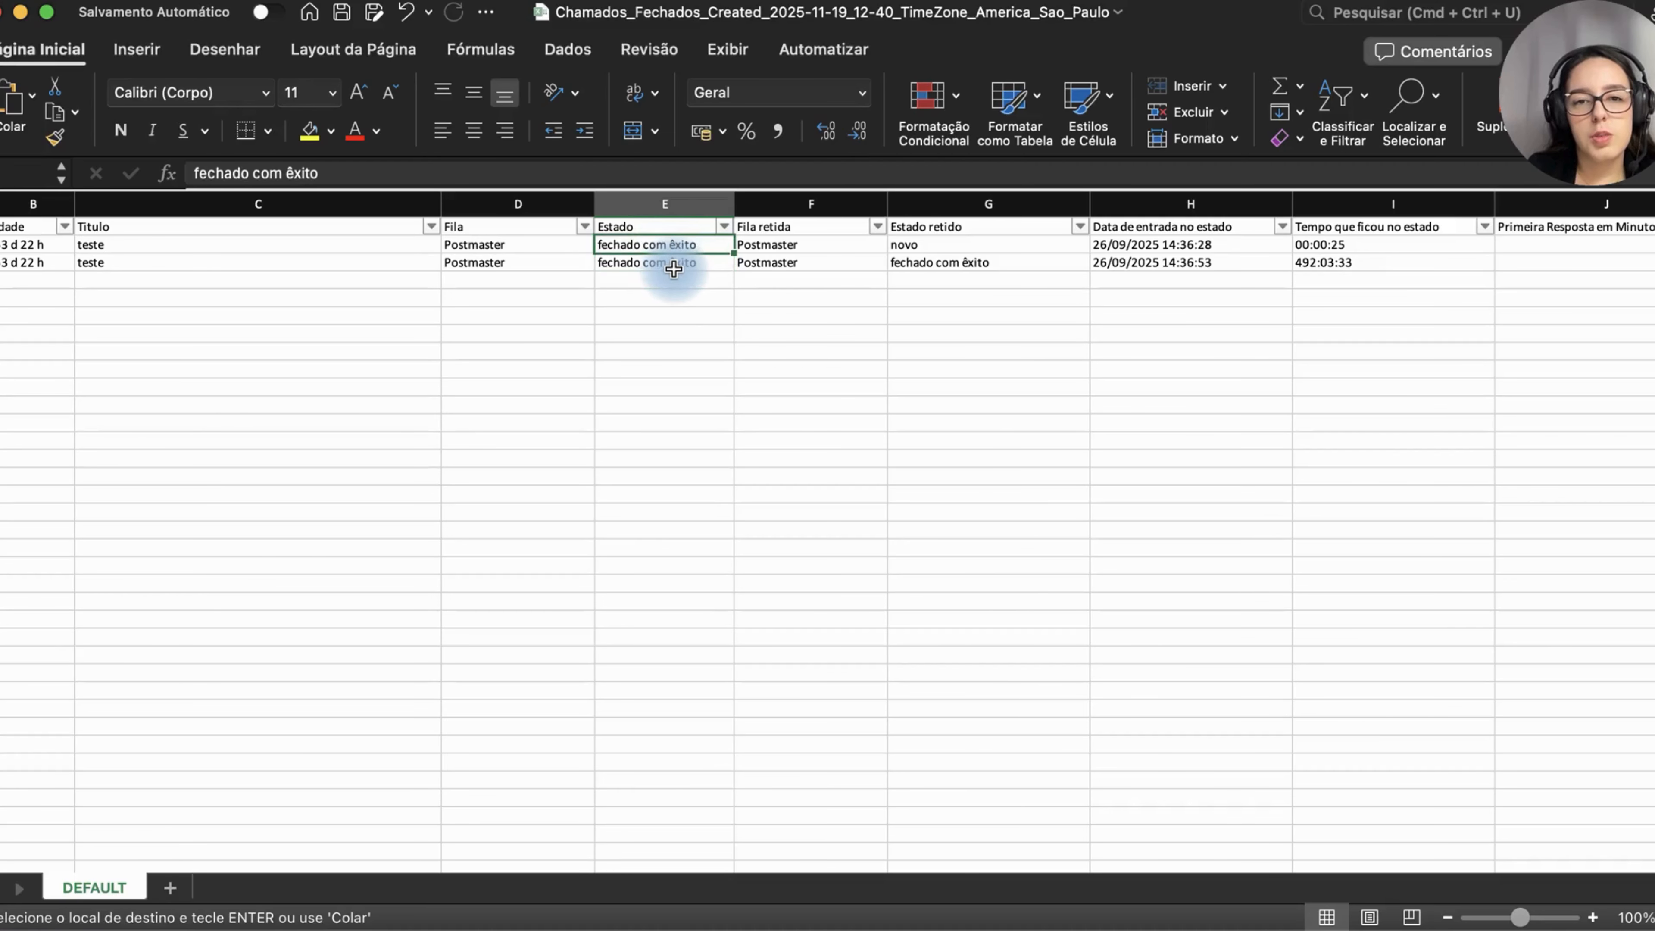
scroll(674, 269, "right", 3)
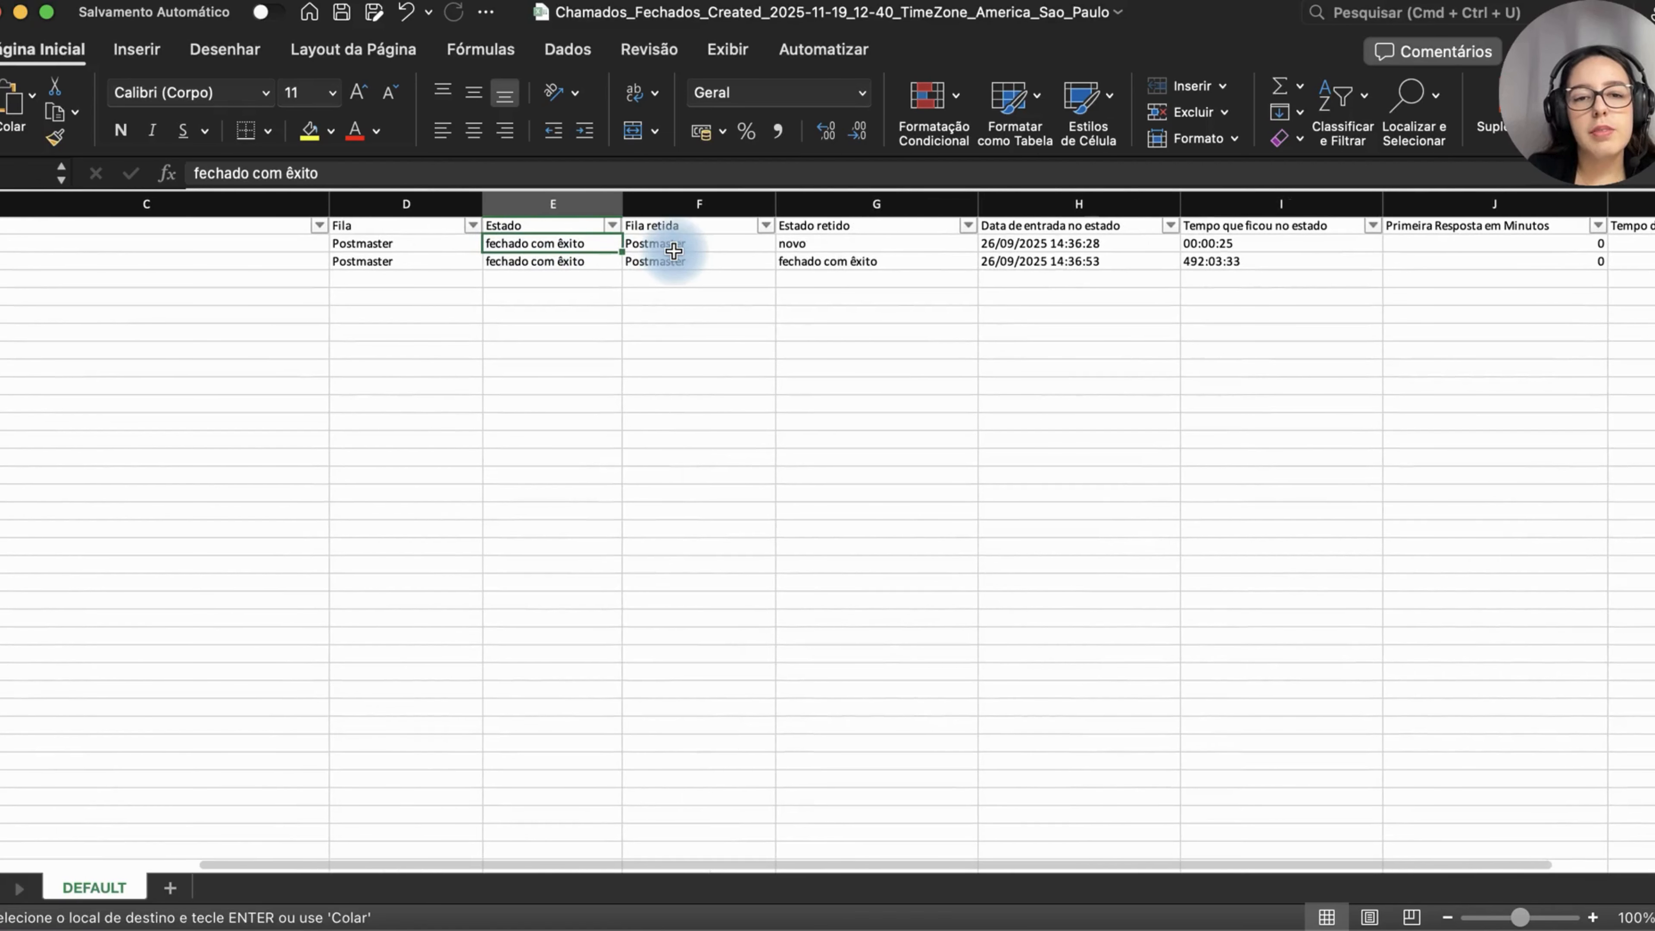
key("Right")
left_click(675, 259)
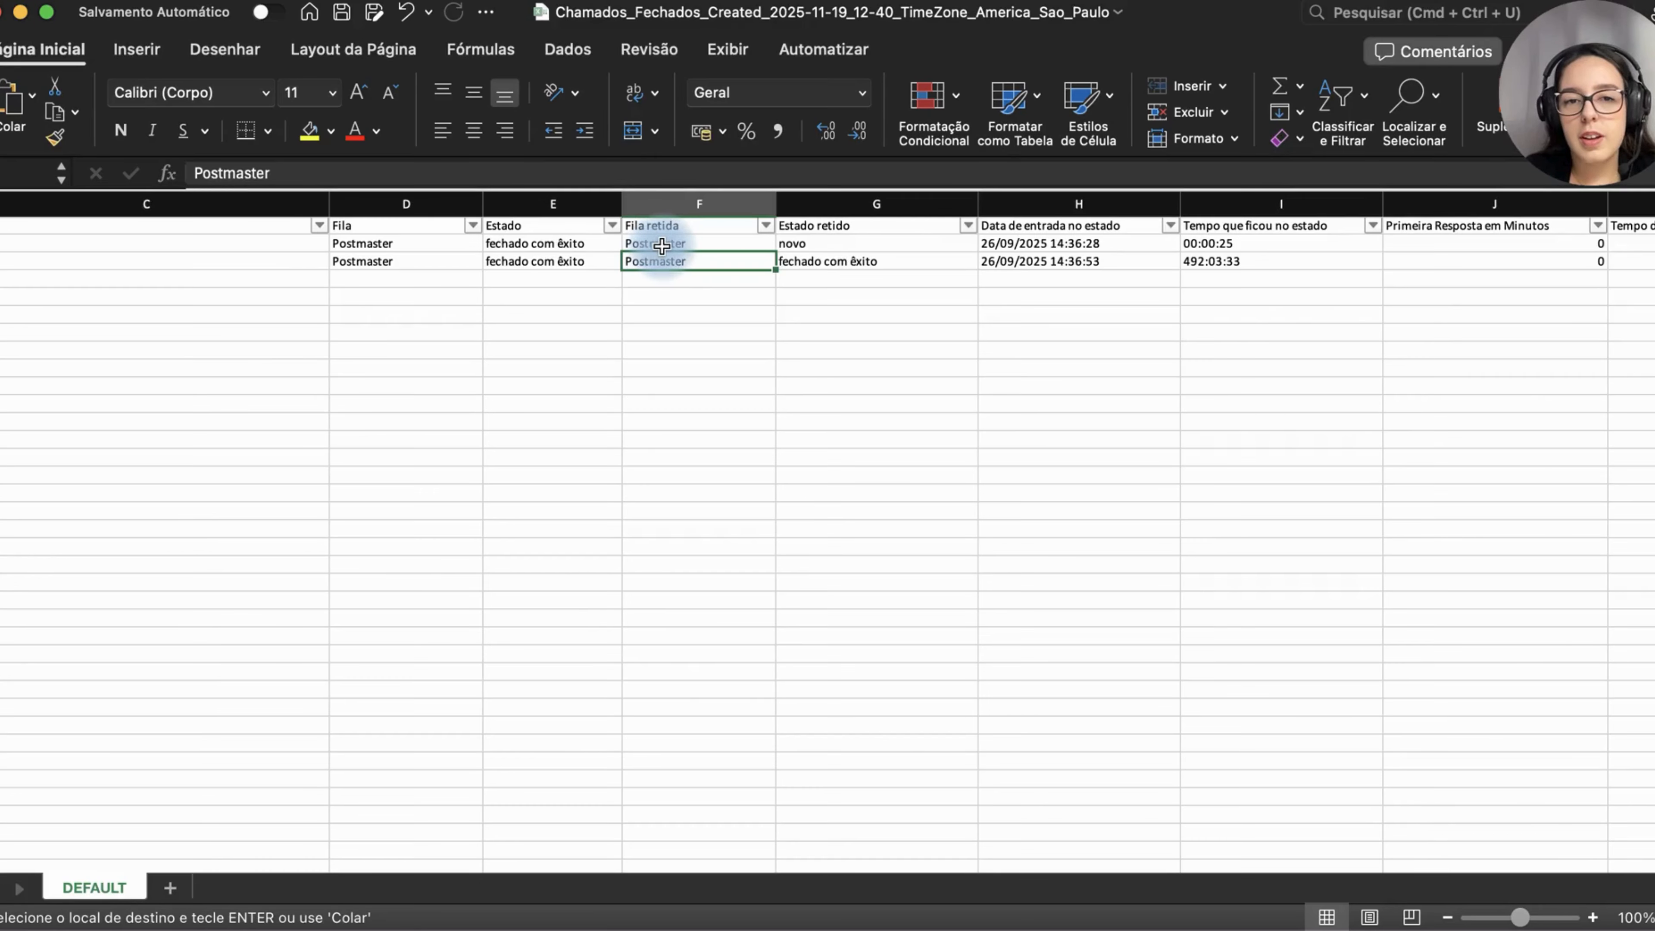
left_click(662, 246)
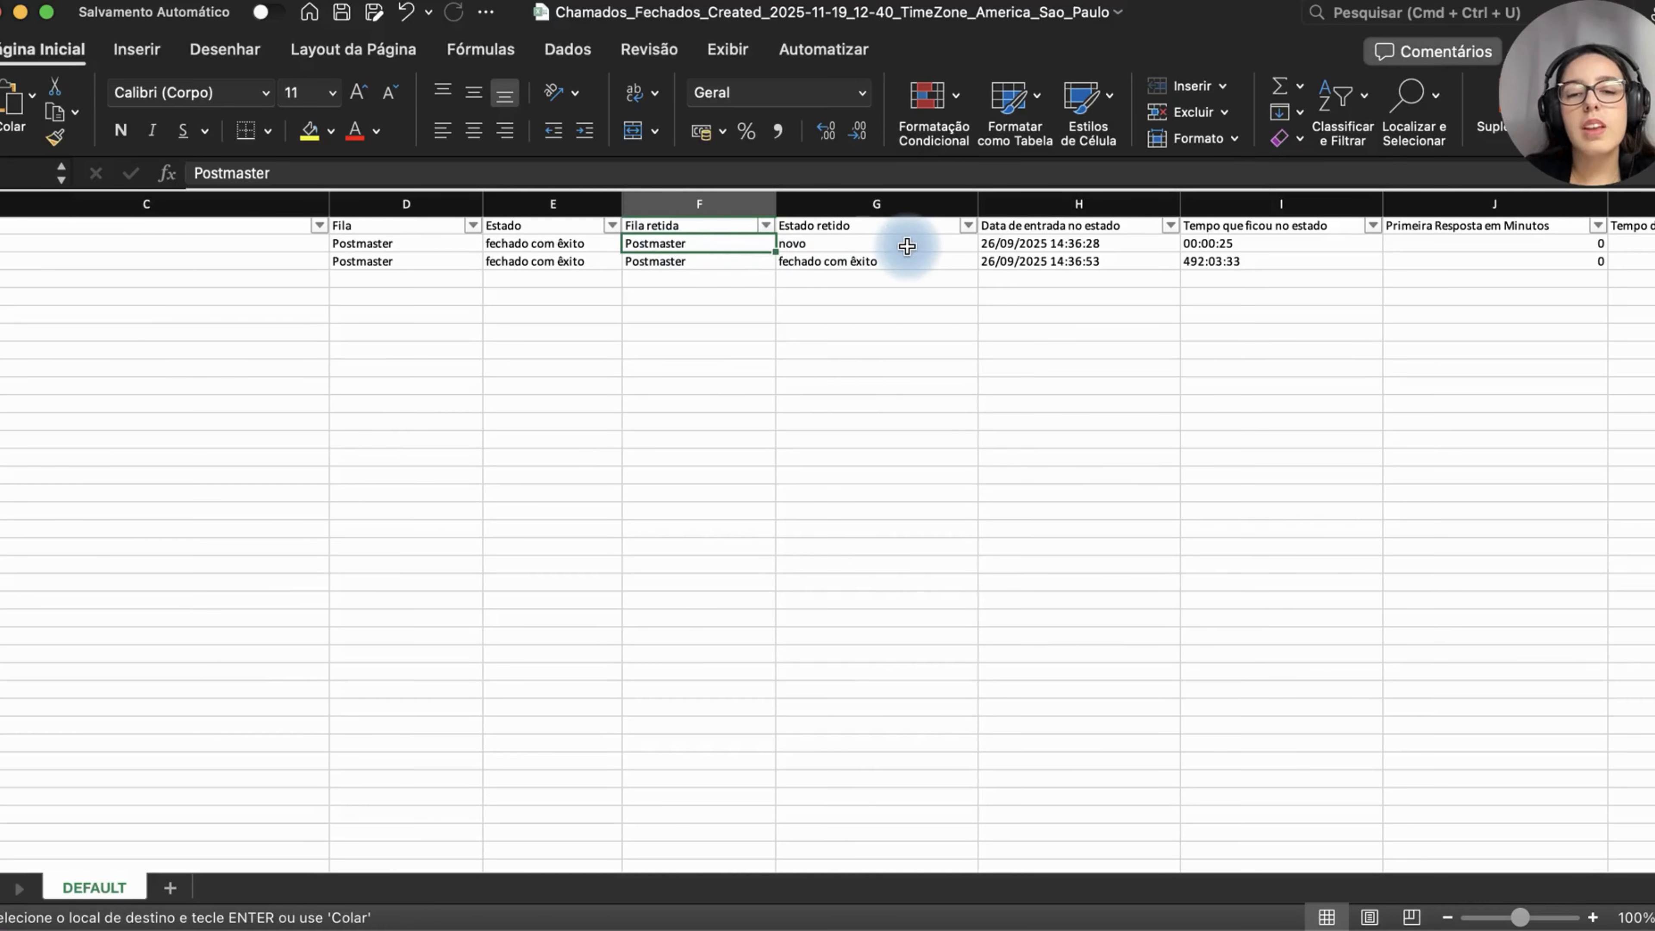
scroll(907, 246, "right", 5)
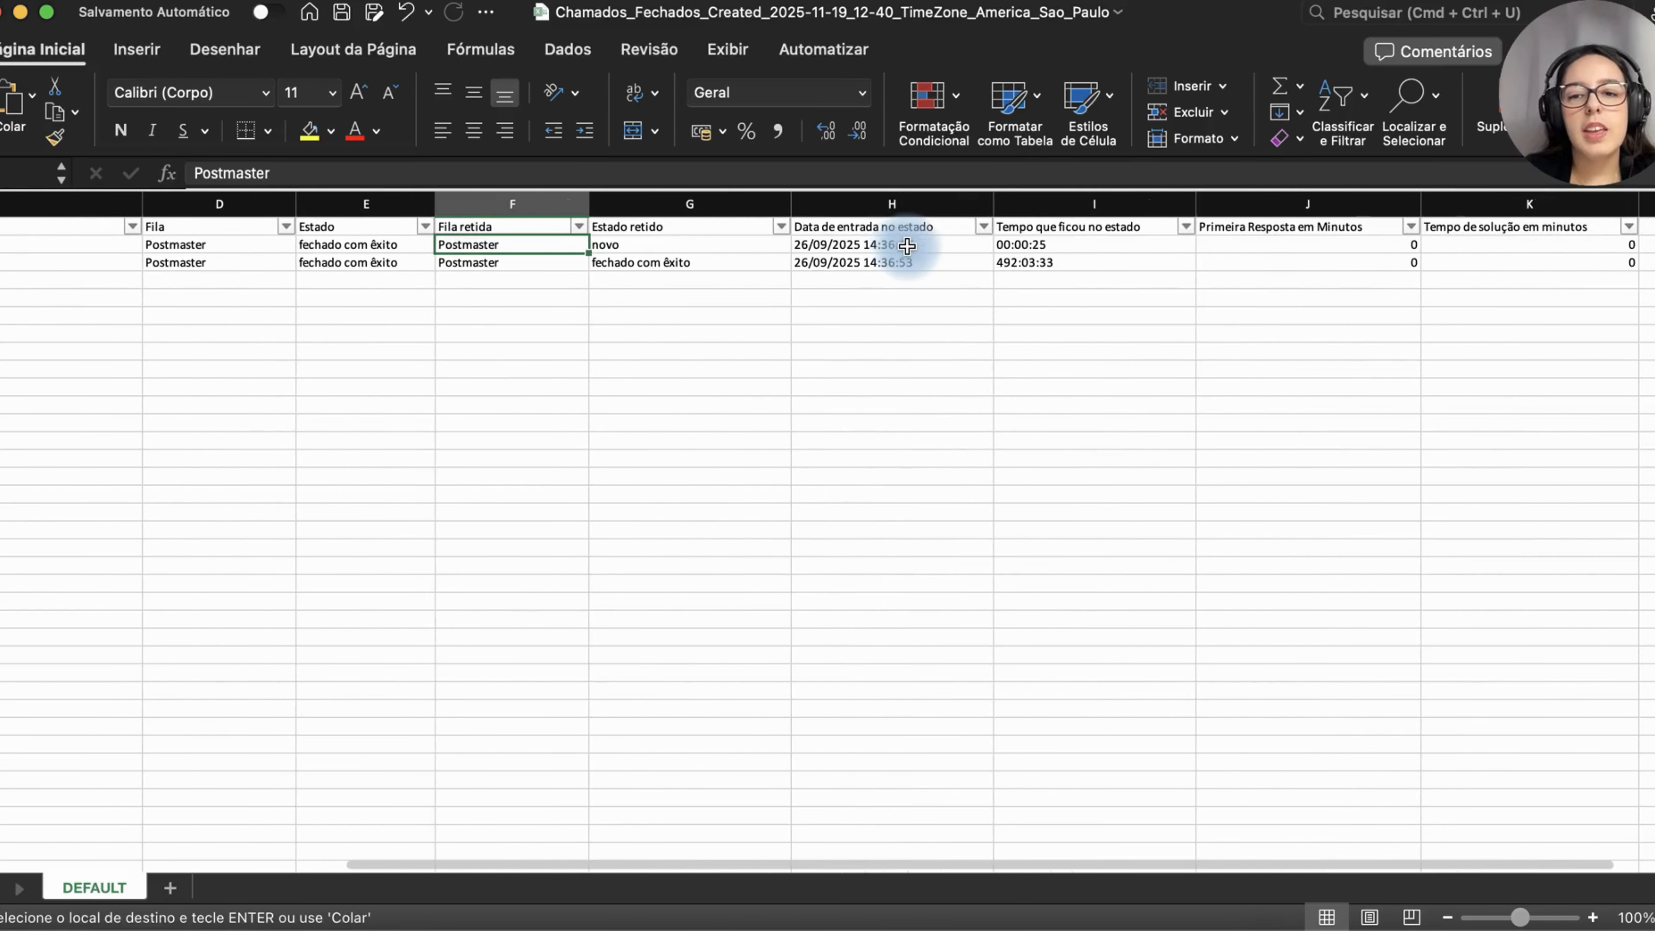
scroll(907, 246, "right", 5)
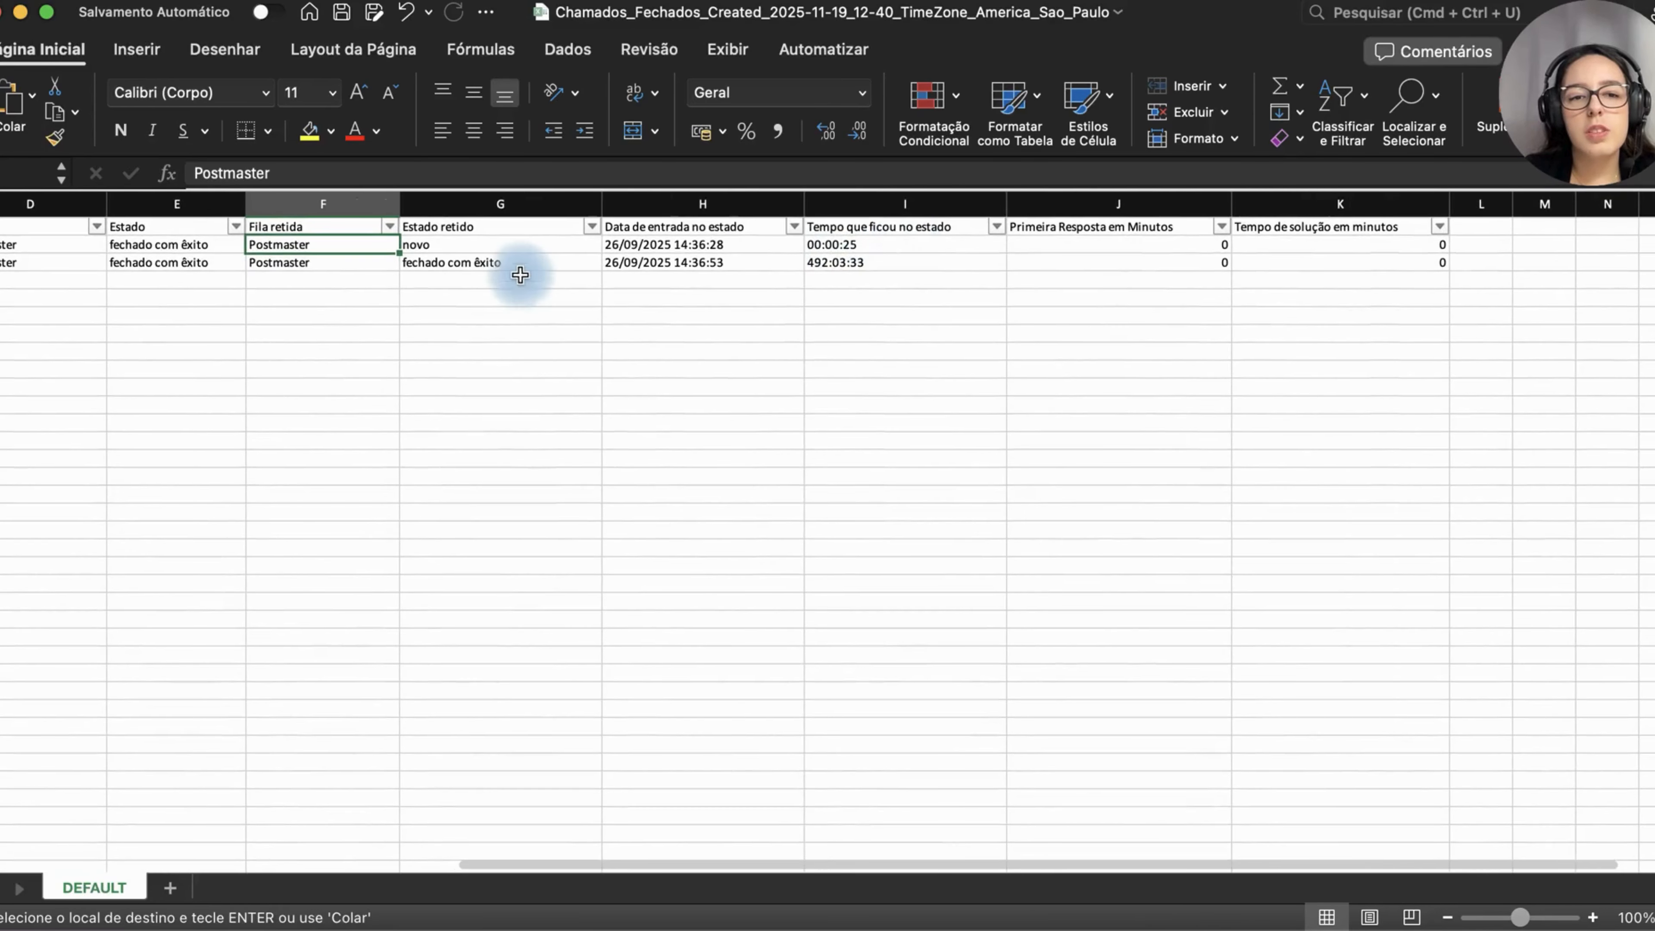
left_click(507, 243)
scroll(507, 244, "down", 1)
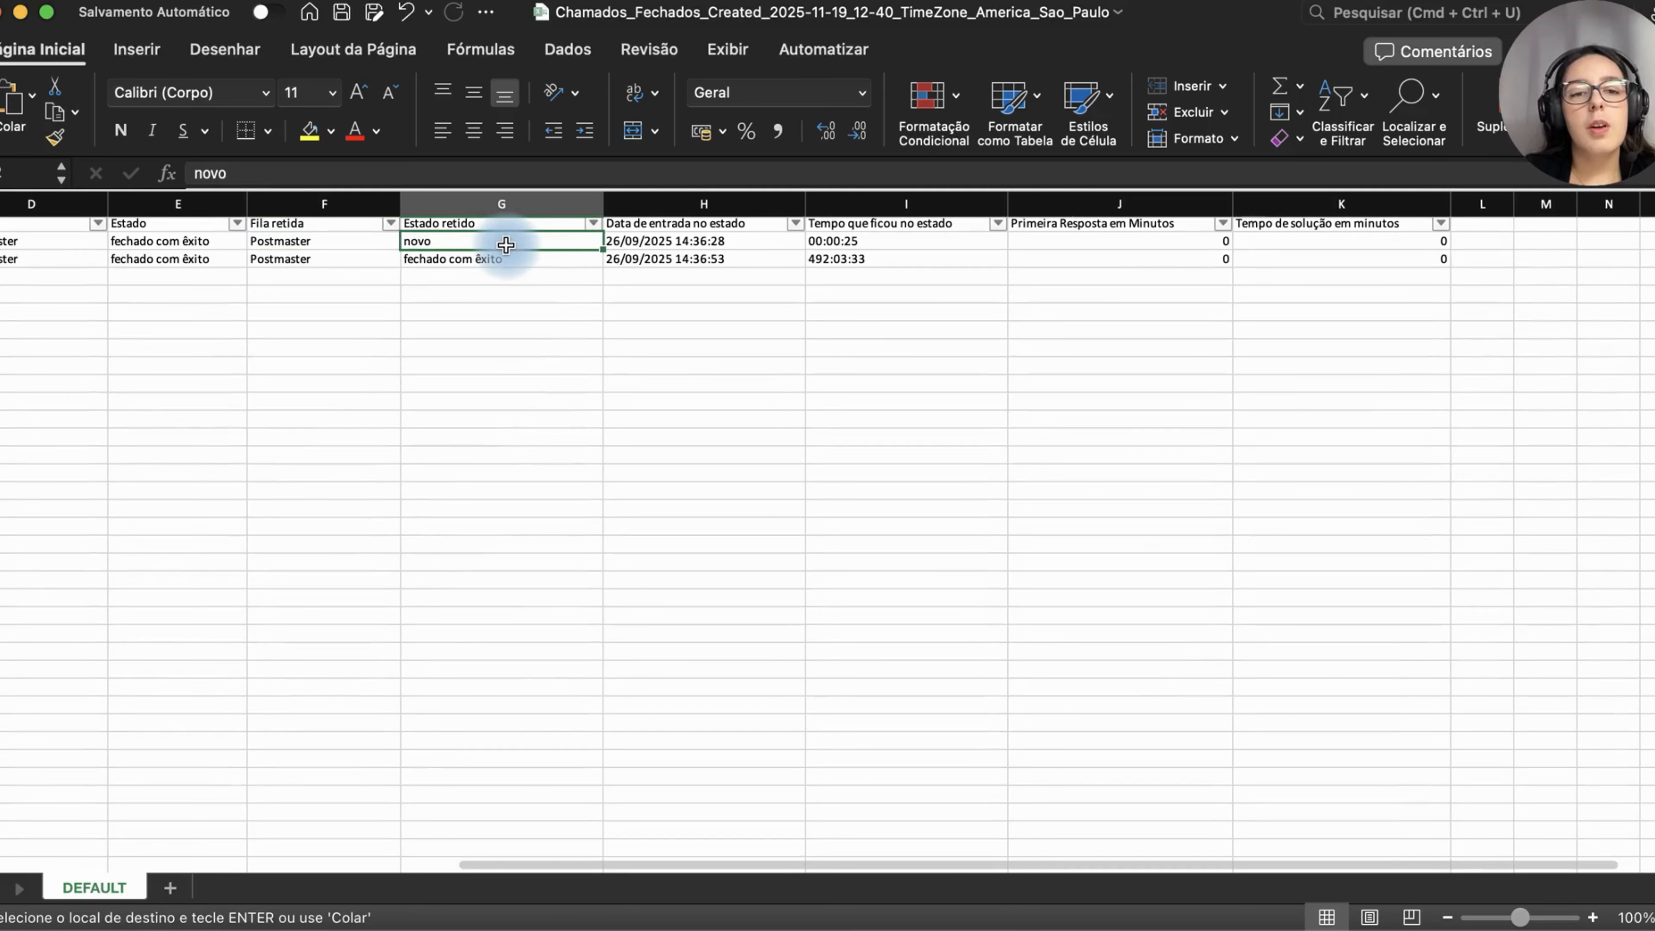
scroll(506, 244, "left", 3)
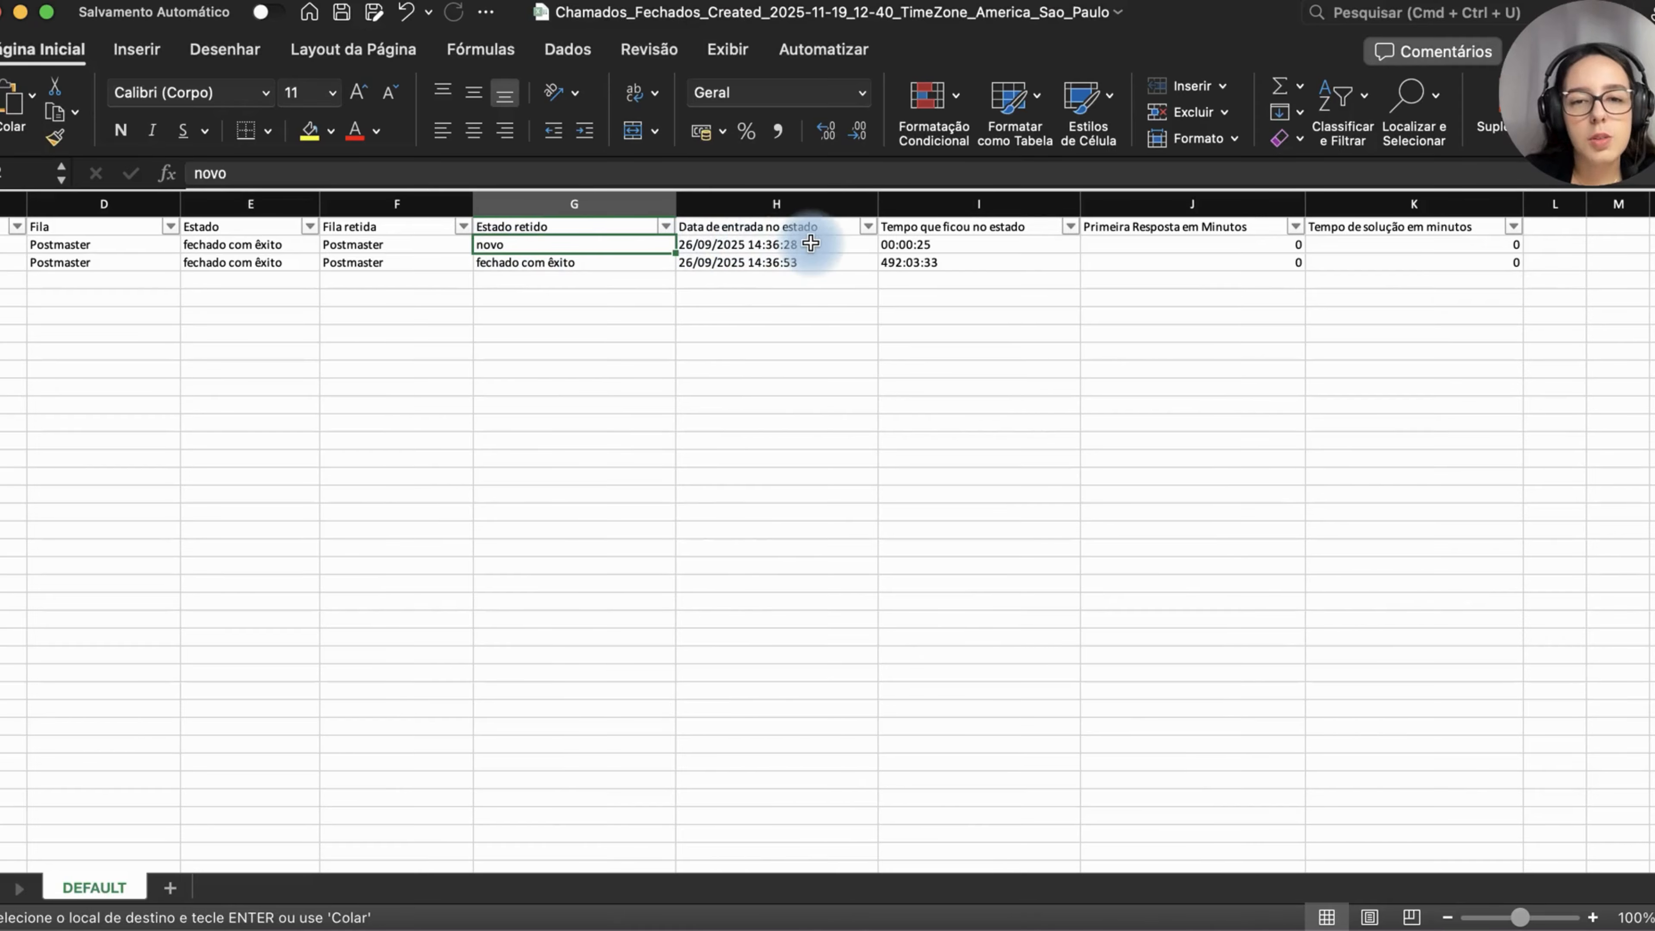
Step: Examine the entry date, time in state, first response and solution time columns for the filtered ticket
left_click(926, 246)
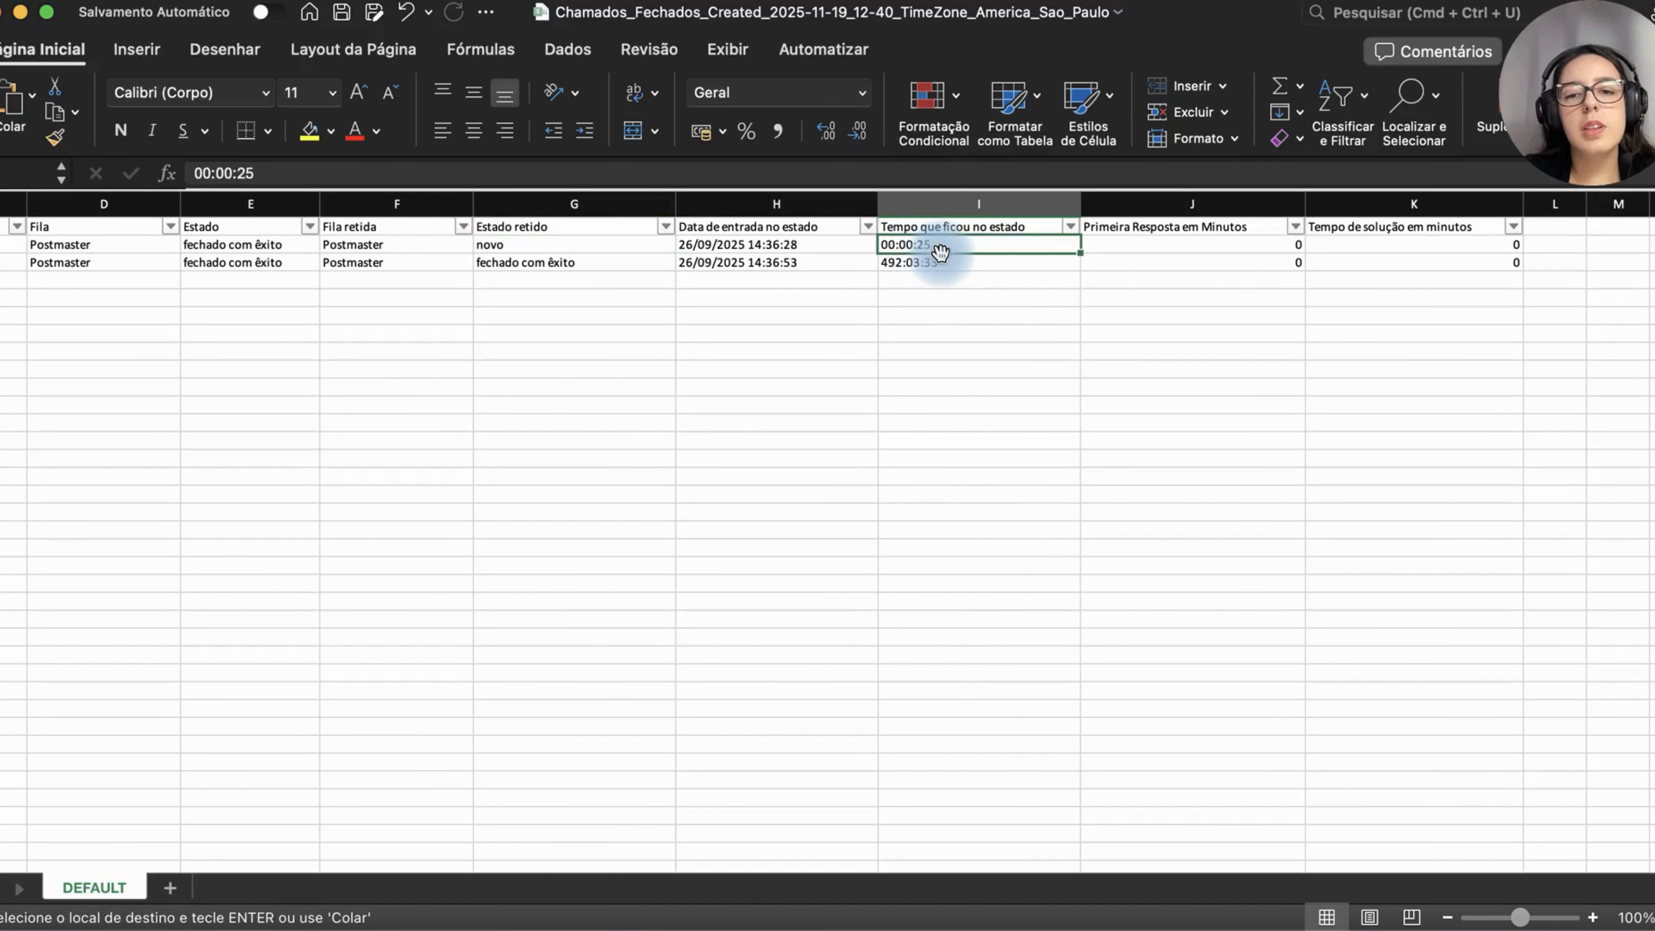
left_click(948, 260)
left_click(627, 262)
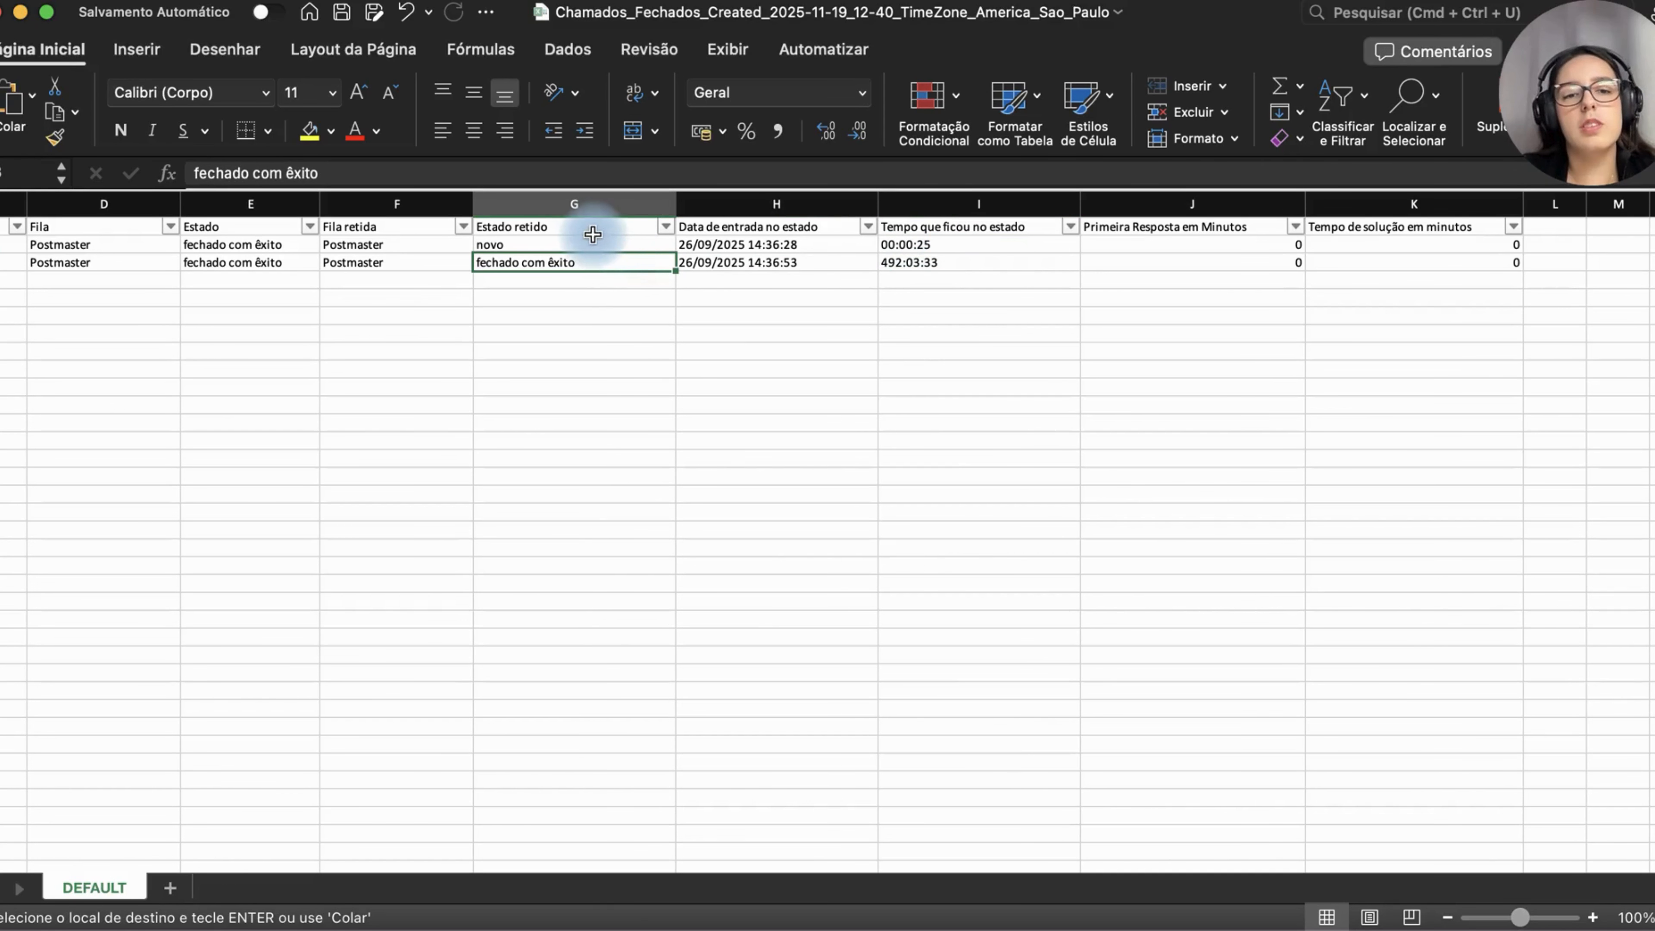
left_click(550, 244)
left_click(561, 261)
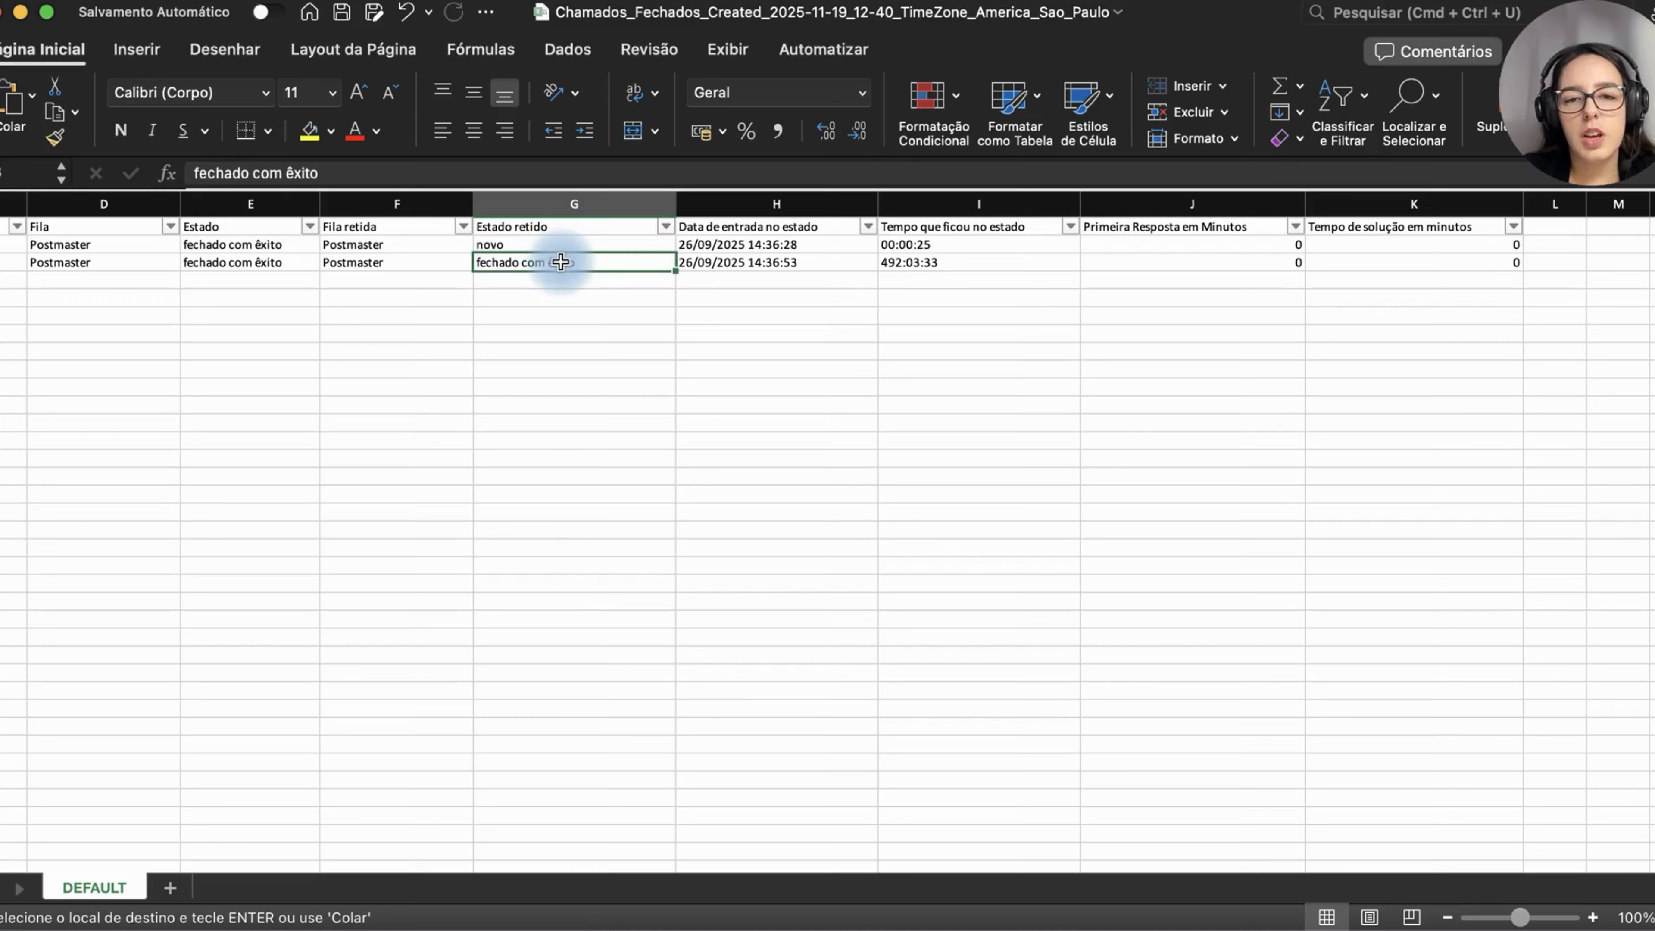
left_click(836, 263)
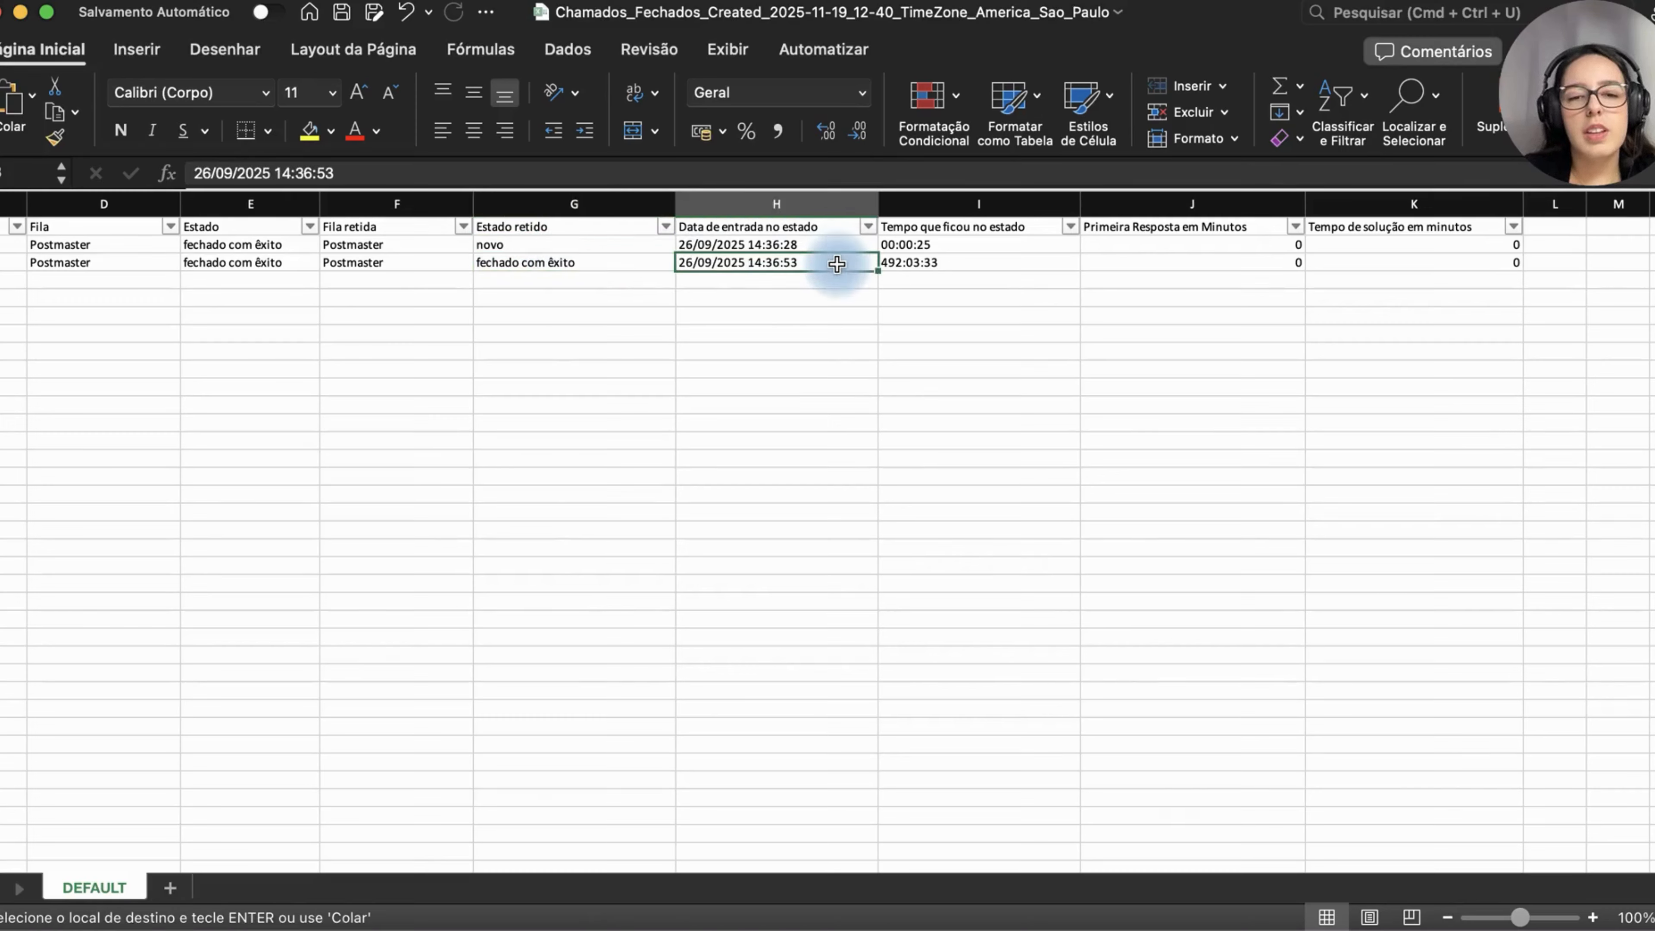
left_click(961, 262)
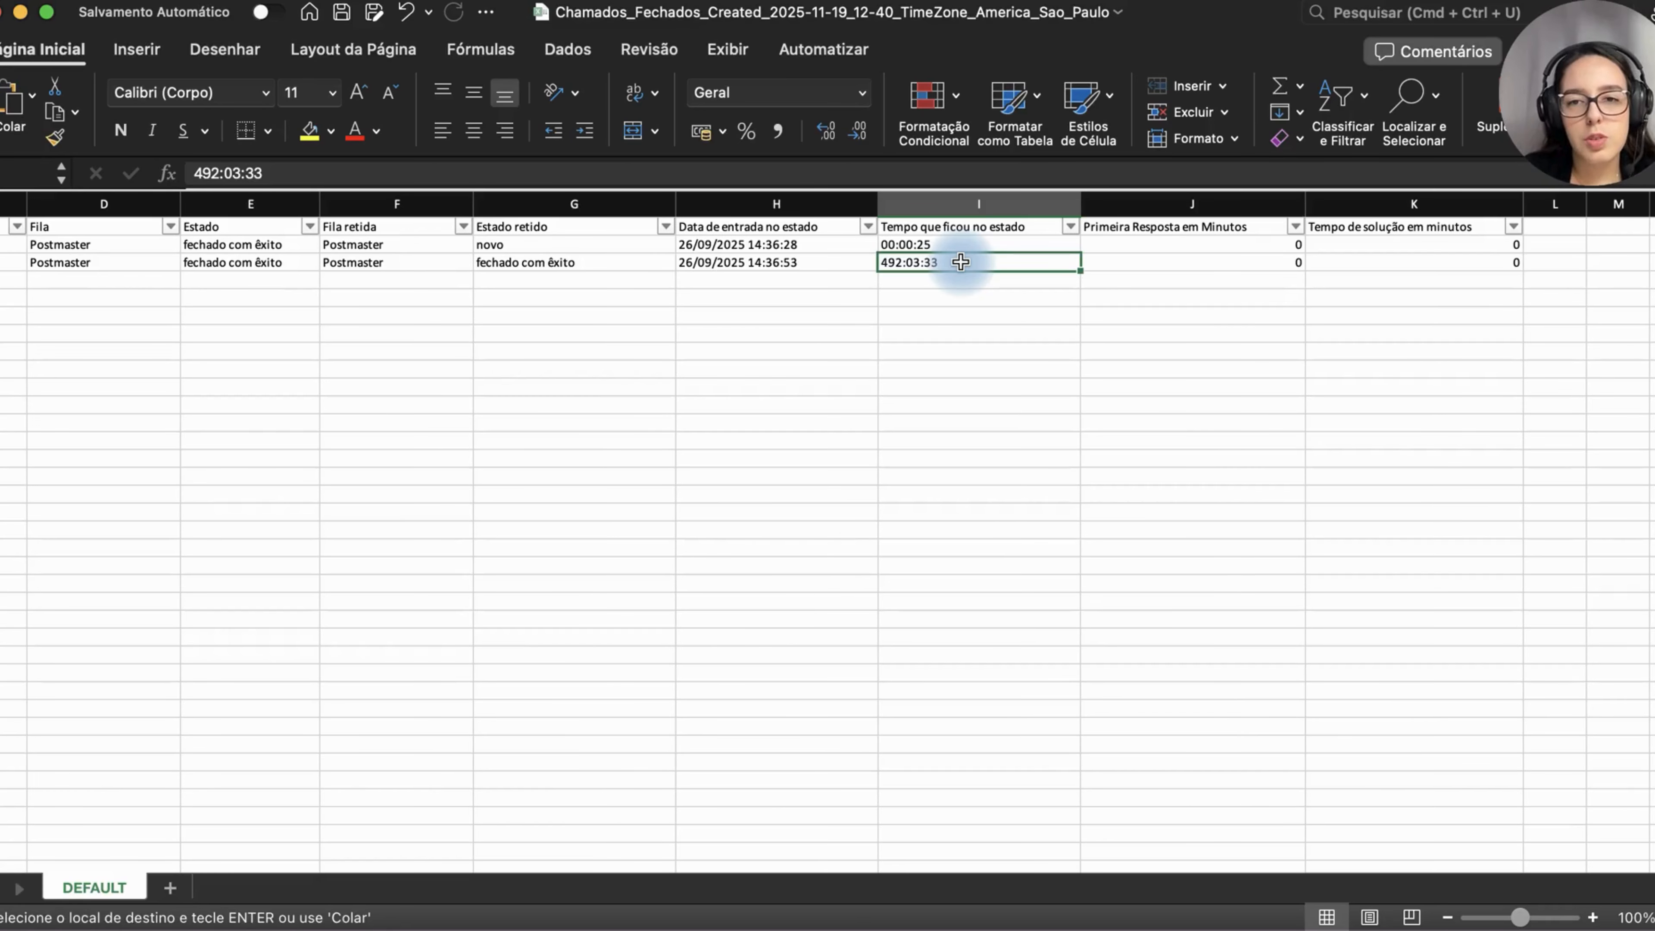
scroll(961, 262, "right", 5)
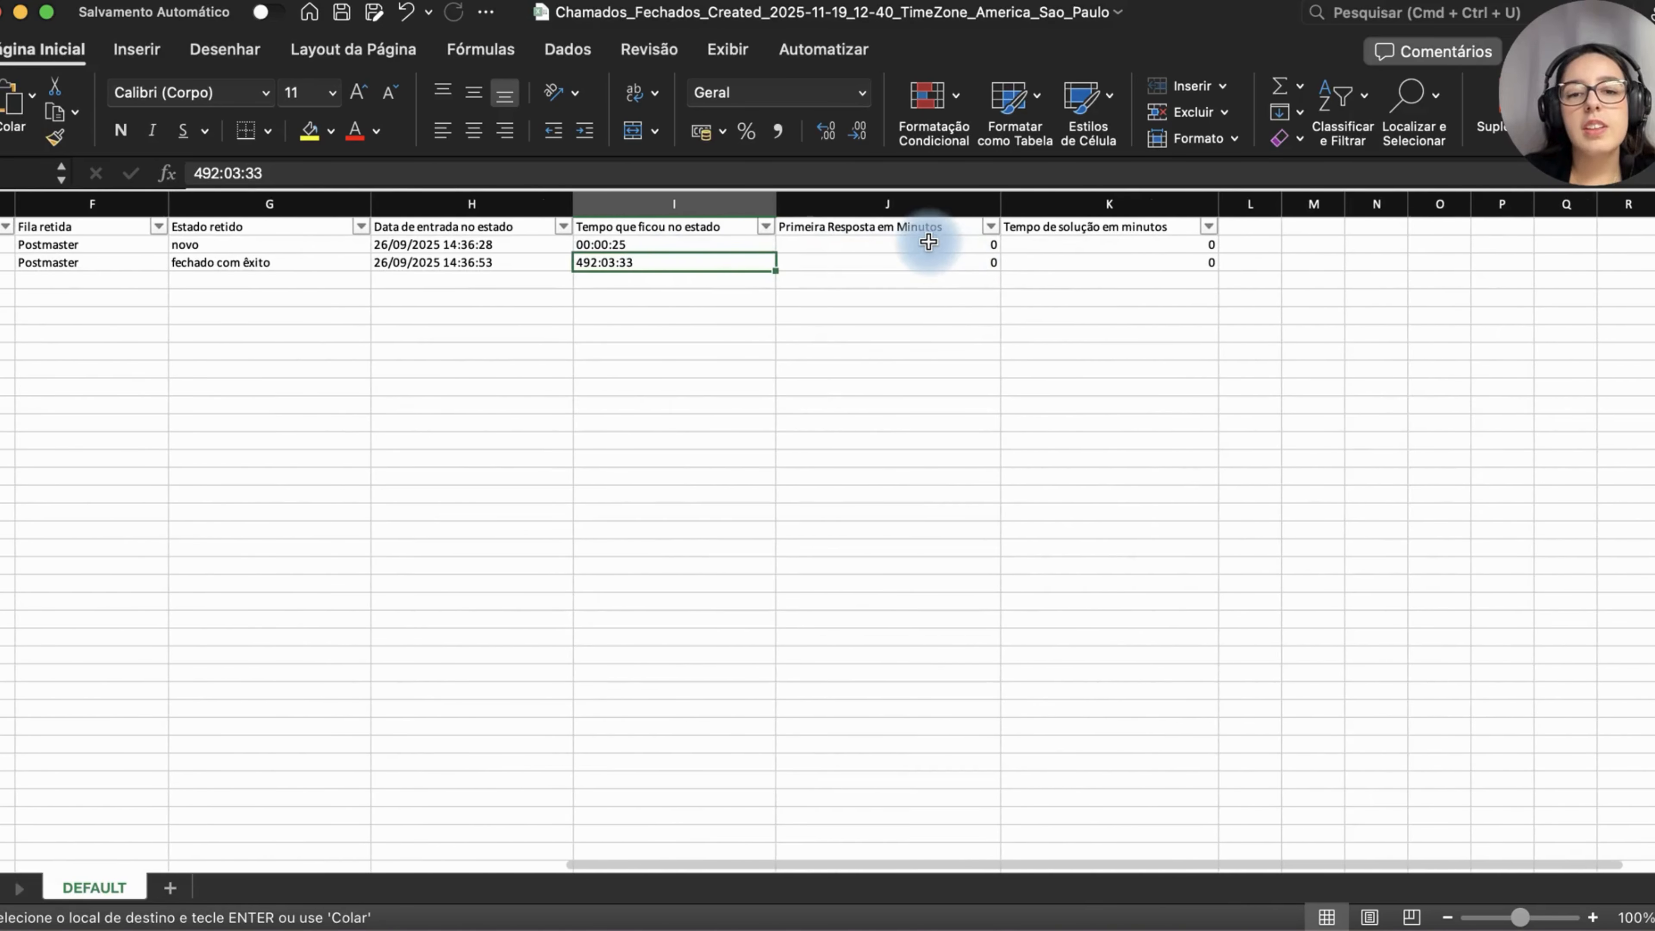
left_click(931, 258)
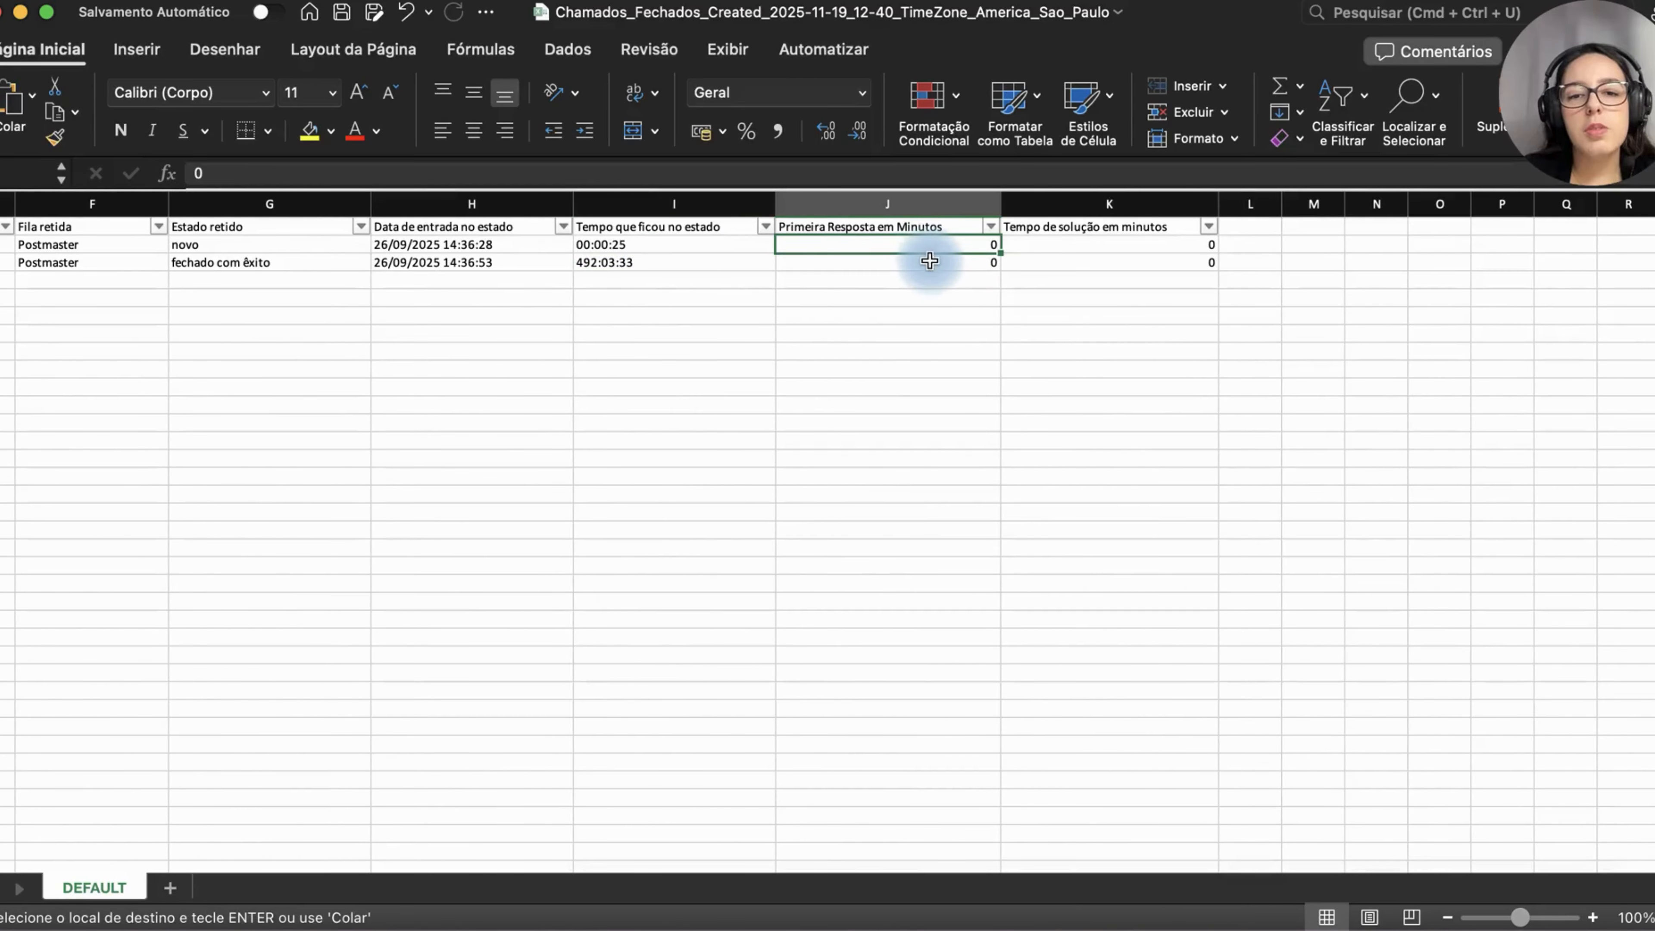
left_click(1071, 259)
scroll(1074, 259, "left", 15)
scroll(1074, 259, "right", 2)
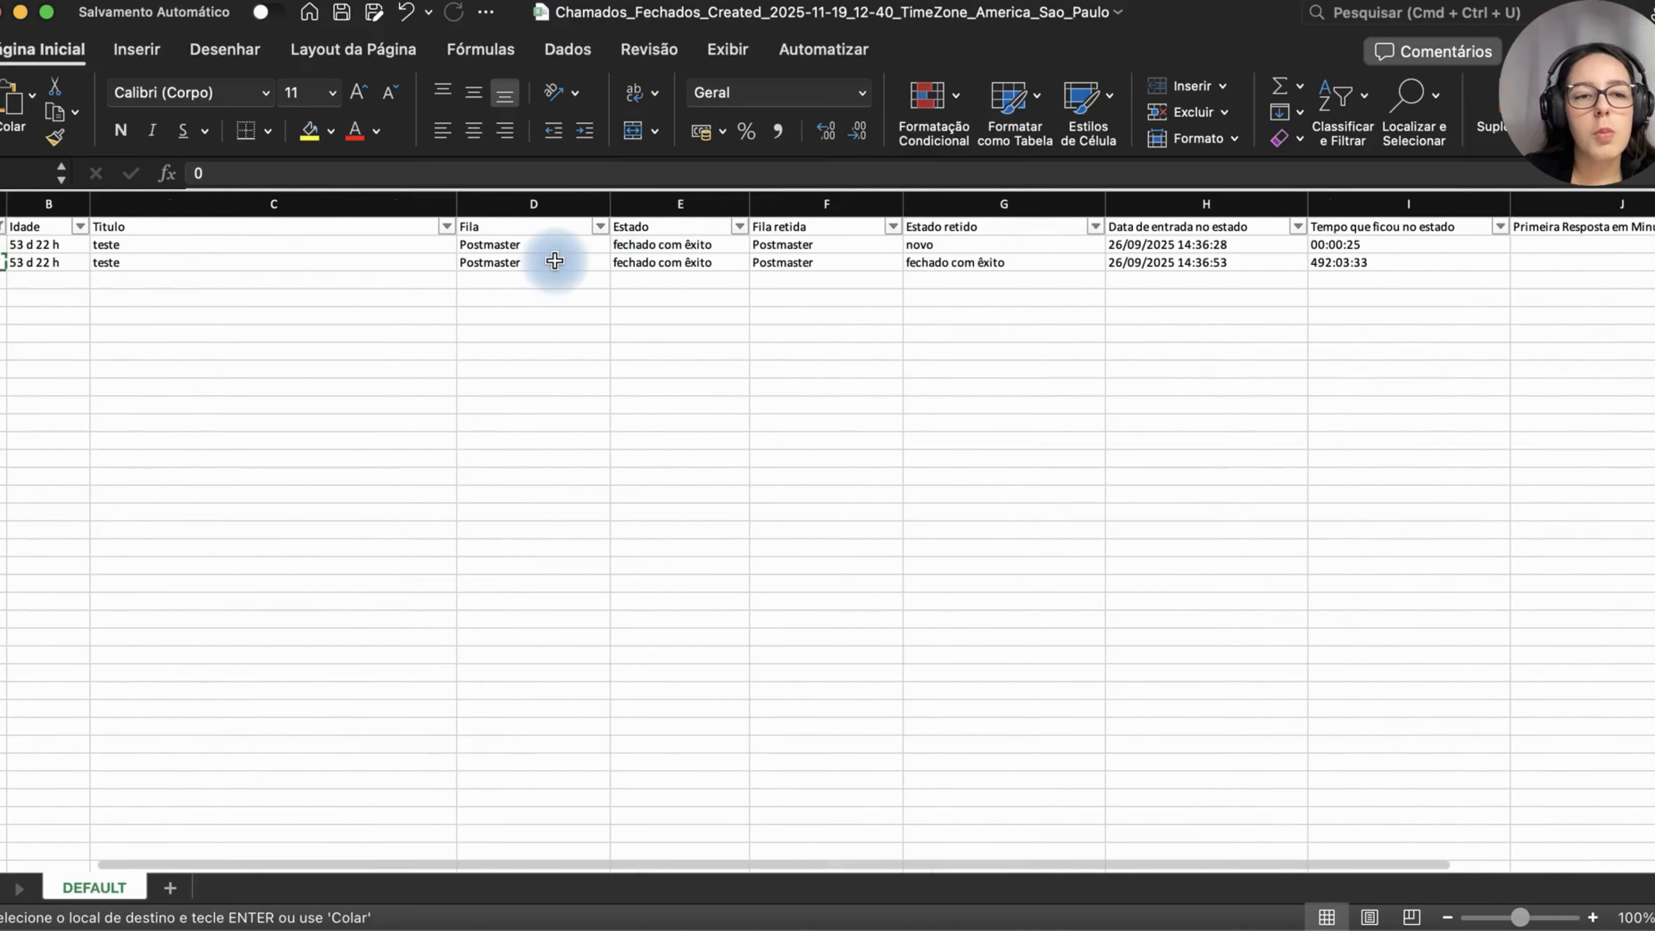
scroll(555, 260, "left", 2)
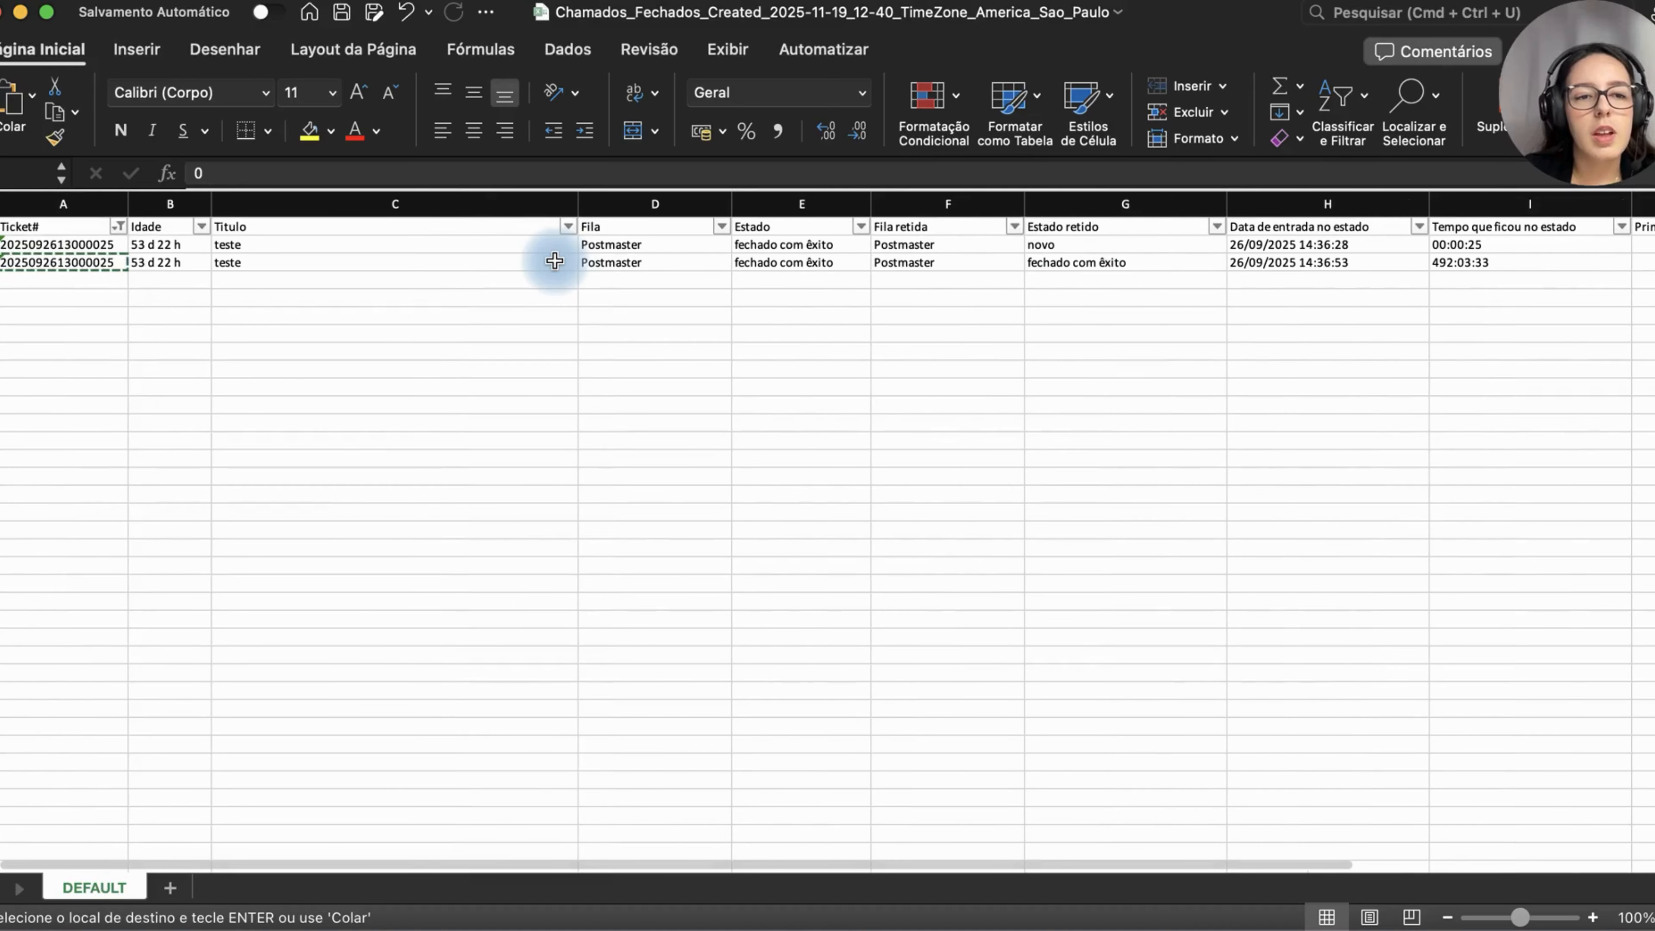
scroll(554, 260, "right", 1)
scroll(555, 261, "right", 8)
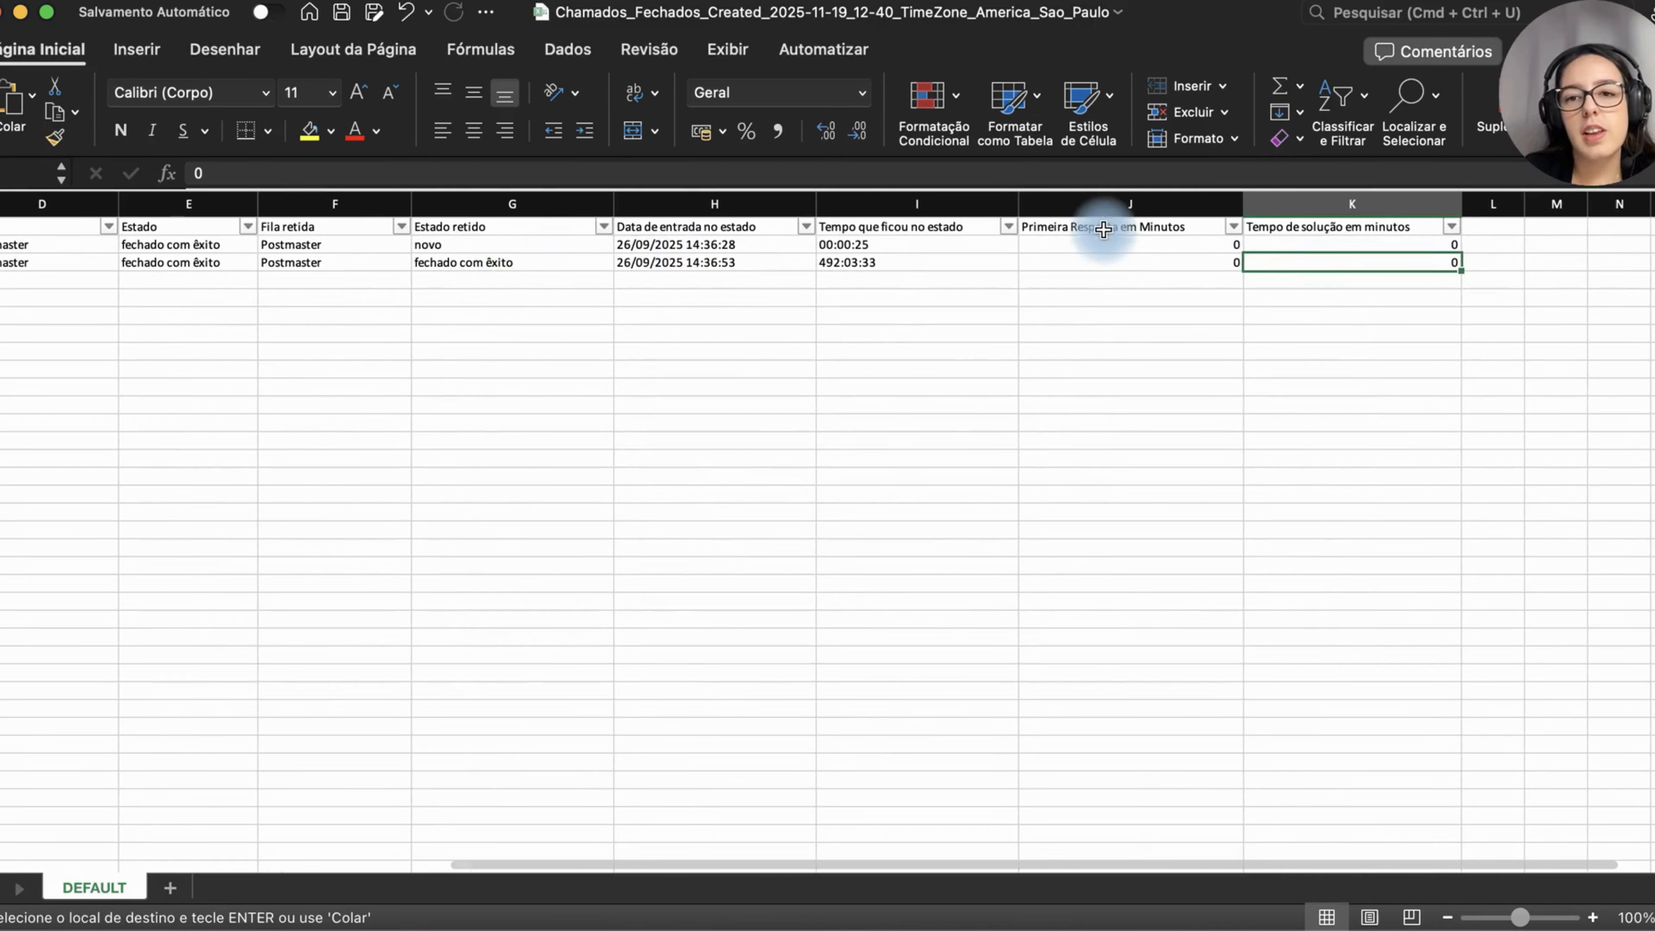
left_click_drag(1167, 245, 1319, 261)
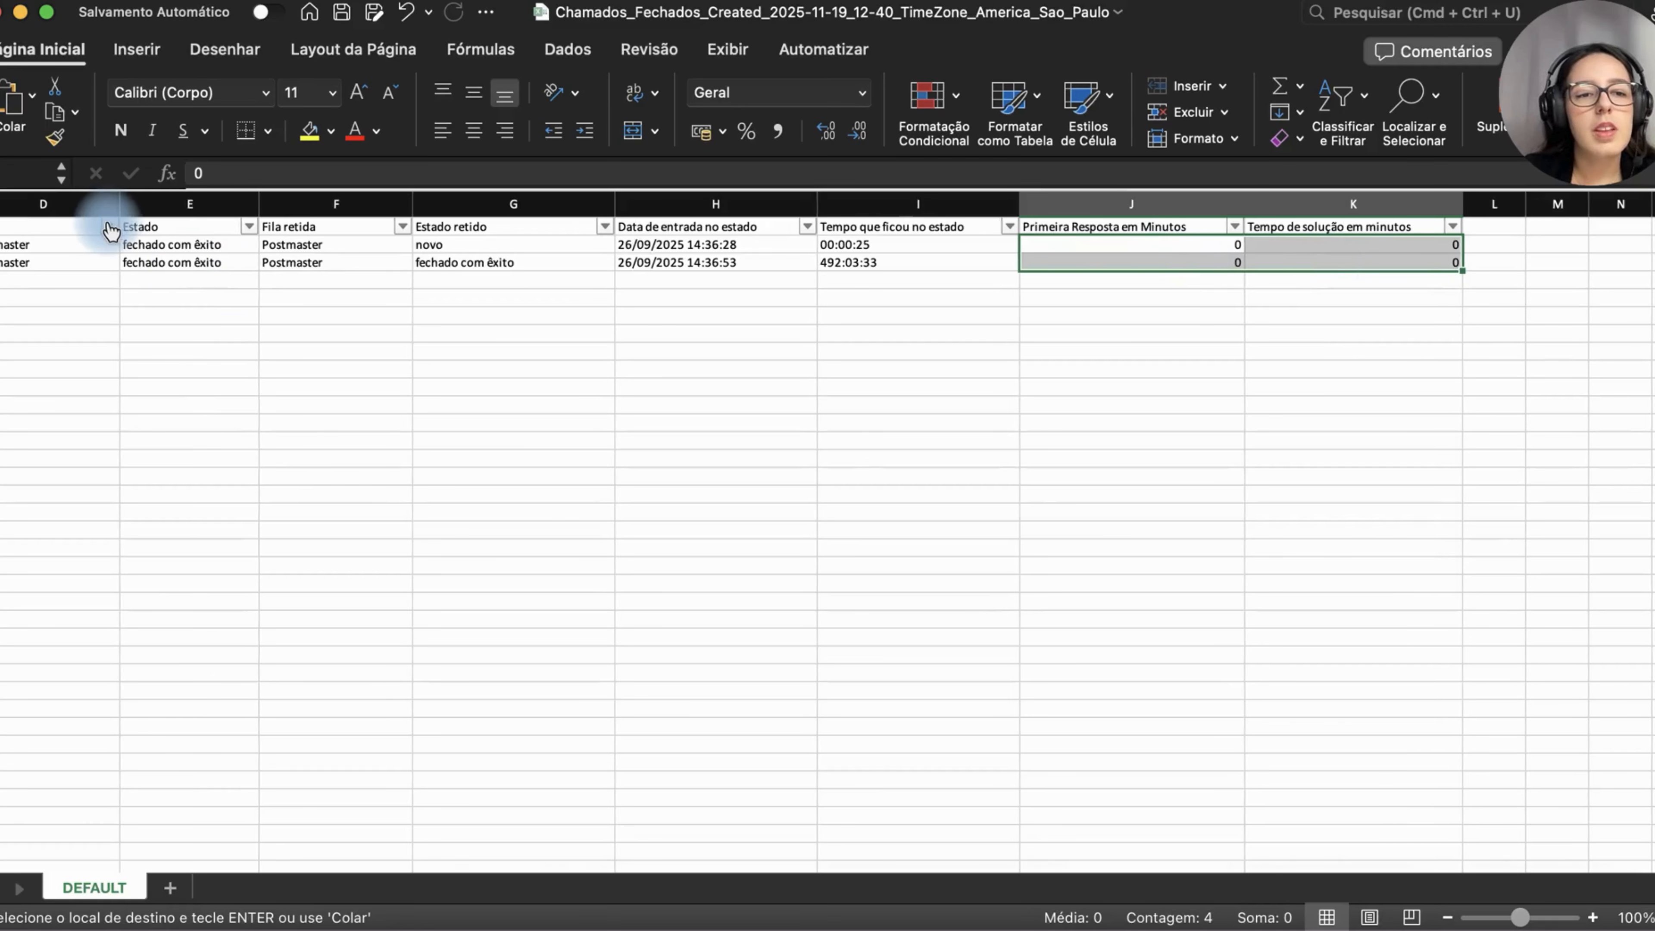
scroll(107, 233, "left", 8)
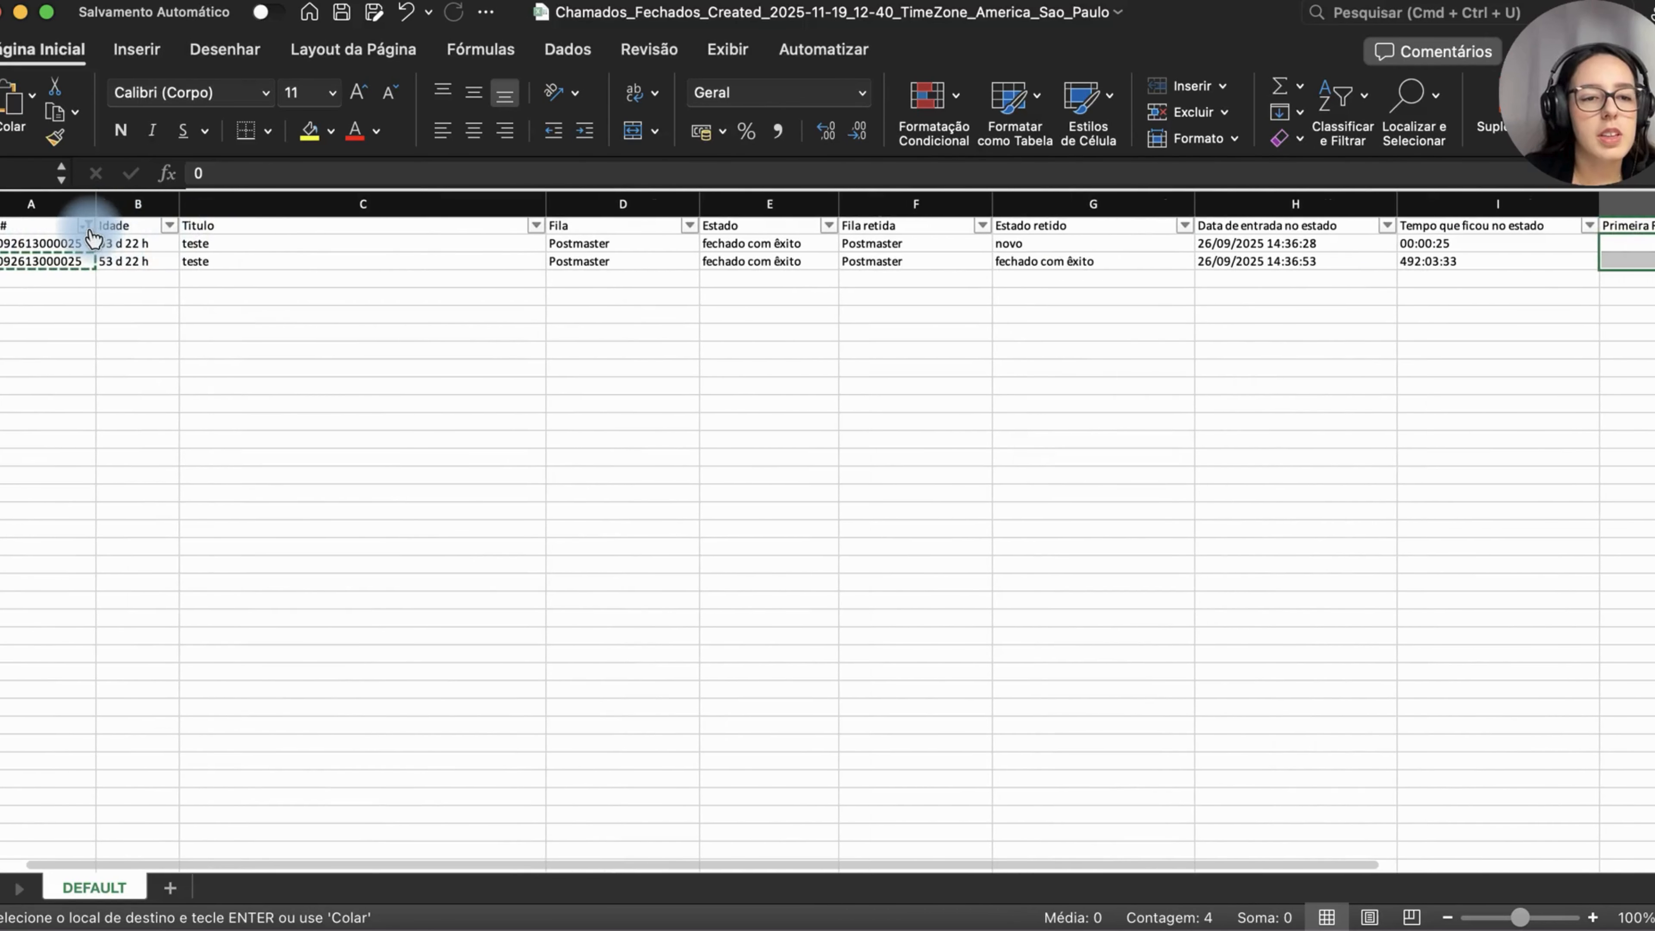
Step: Clear the Ticket# filter by selecting all ticket numbers so every ticket is shown again
left_click(86, 225)
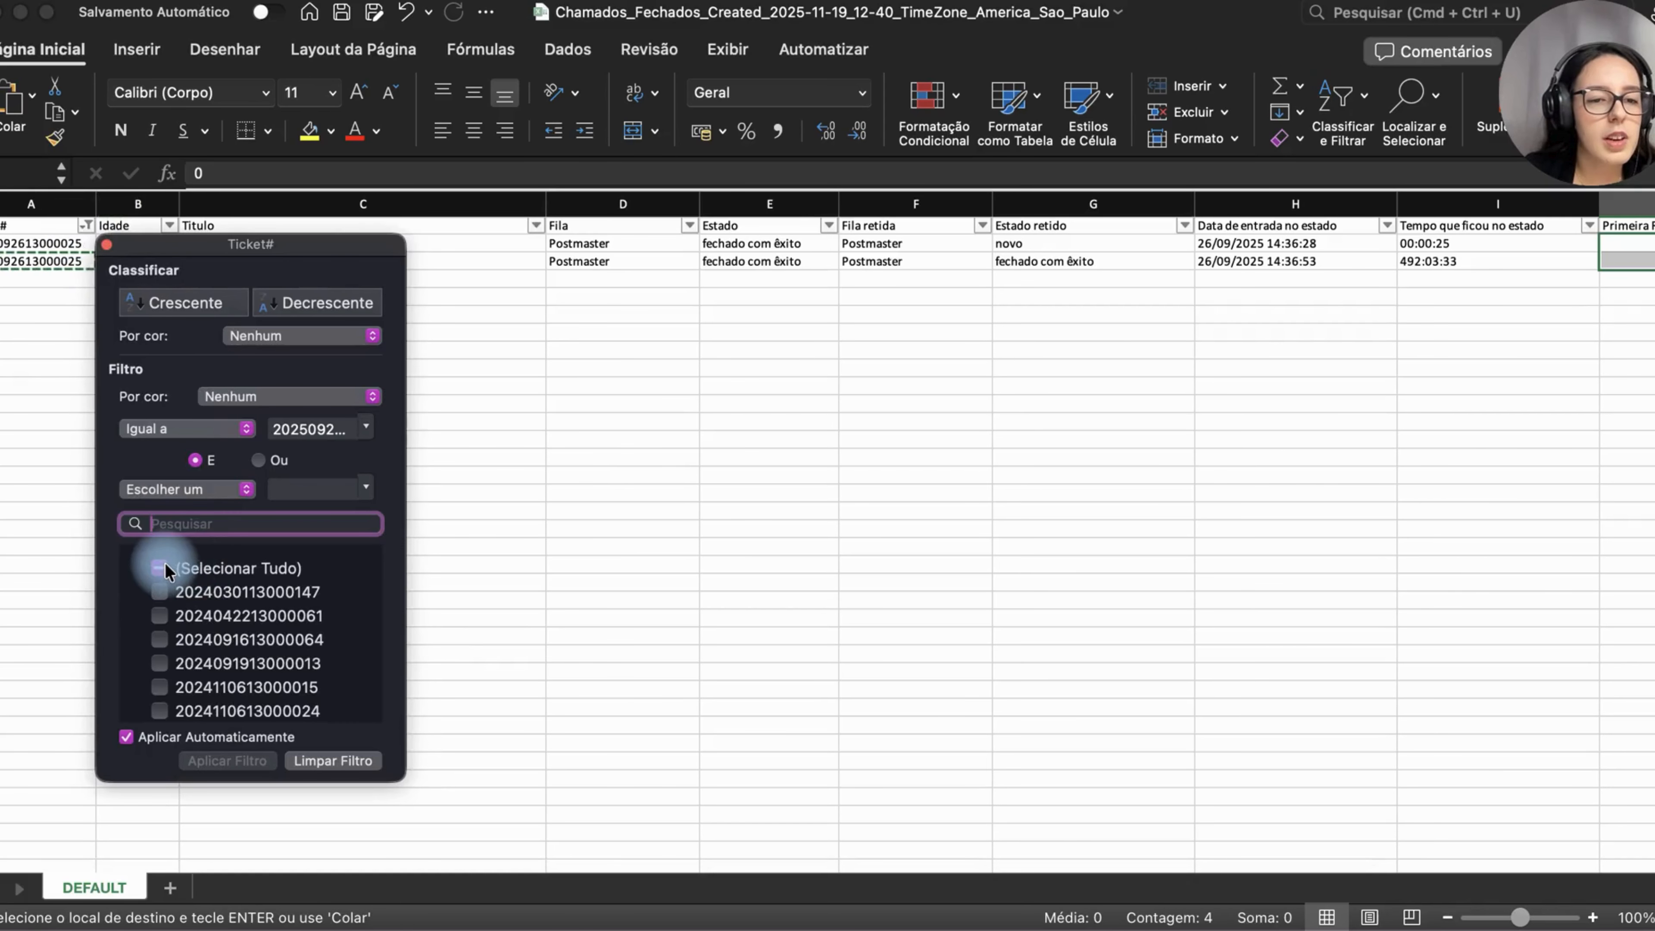
left_click(196, 570)
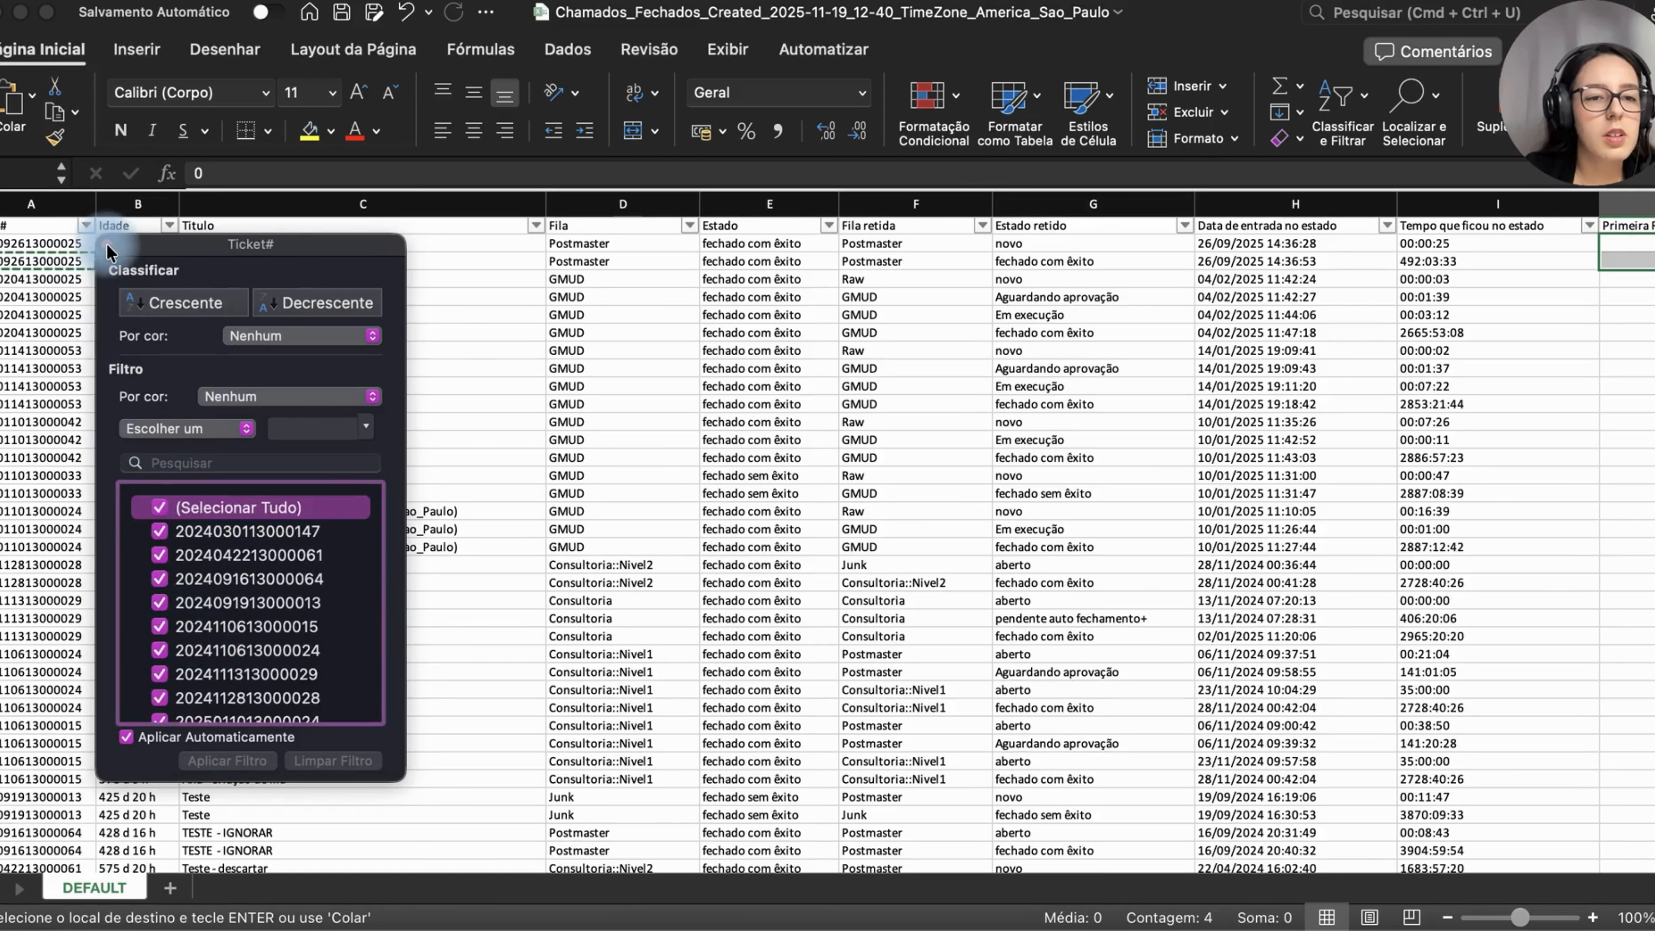
left_click(107, 246)
Step: Examine the first response and solution time in minutes columns across several tickets' rows
scroll(586, 457, "right", 15)
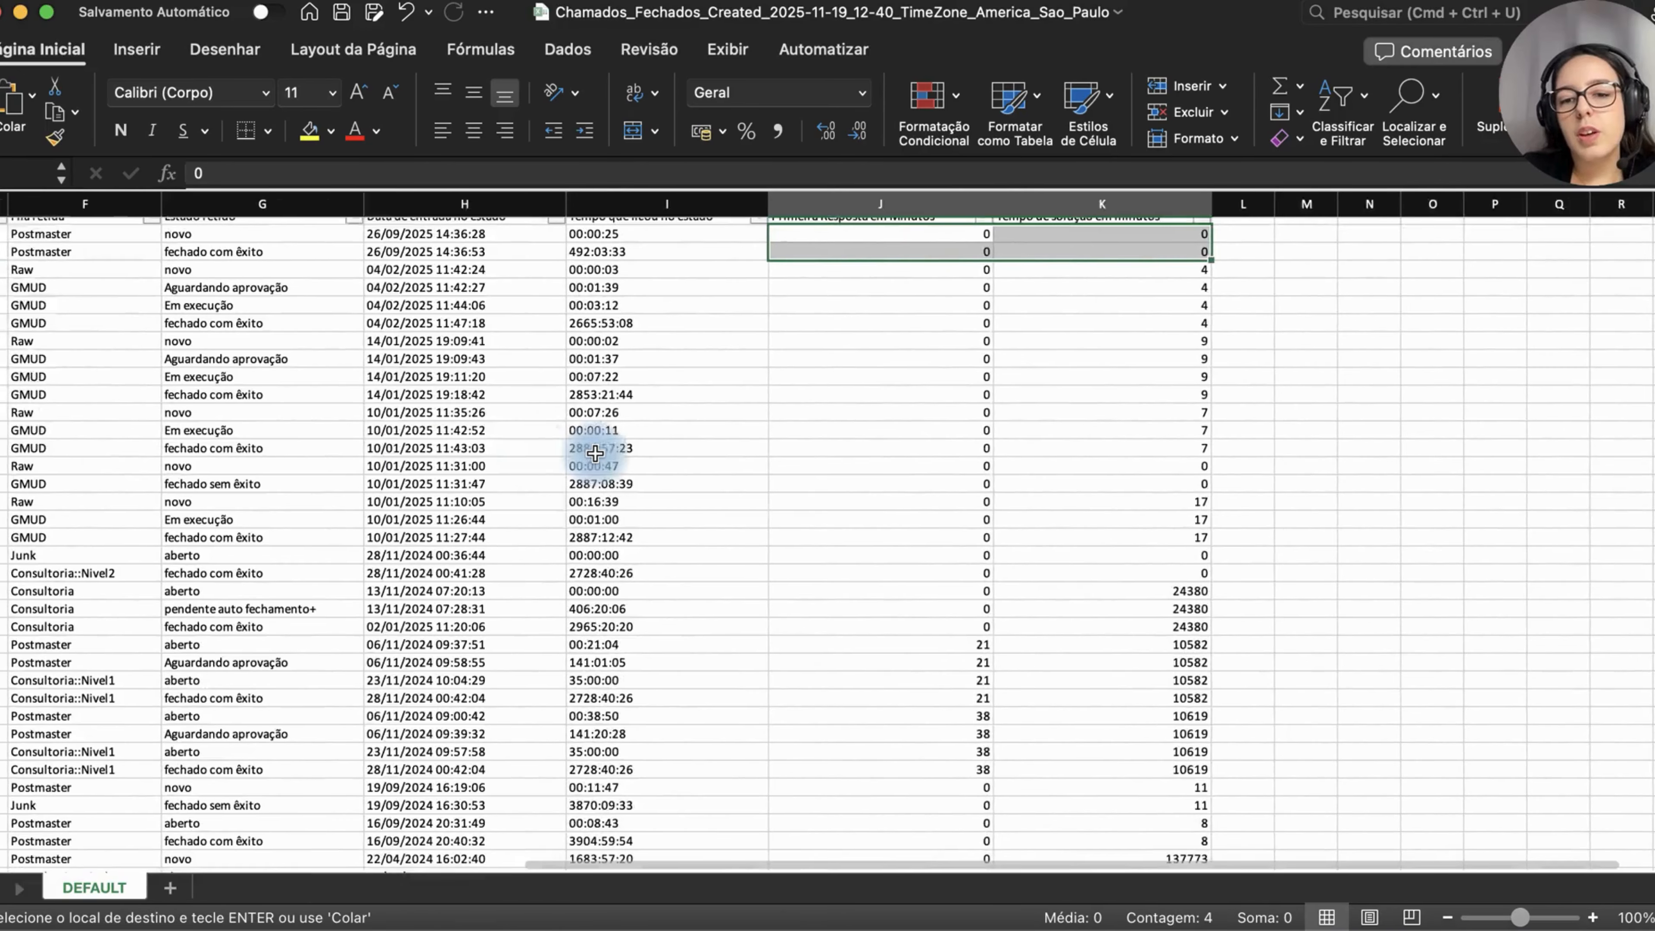
scroll(1075, 654, "down", 5)
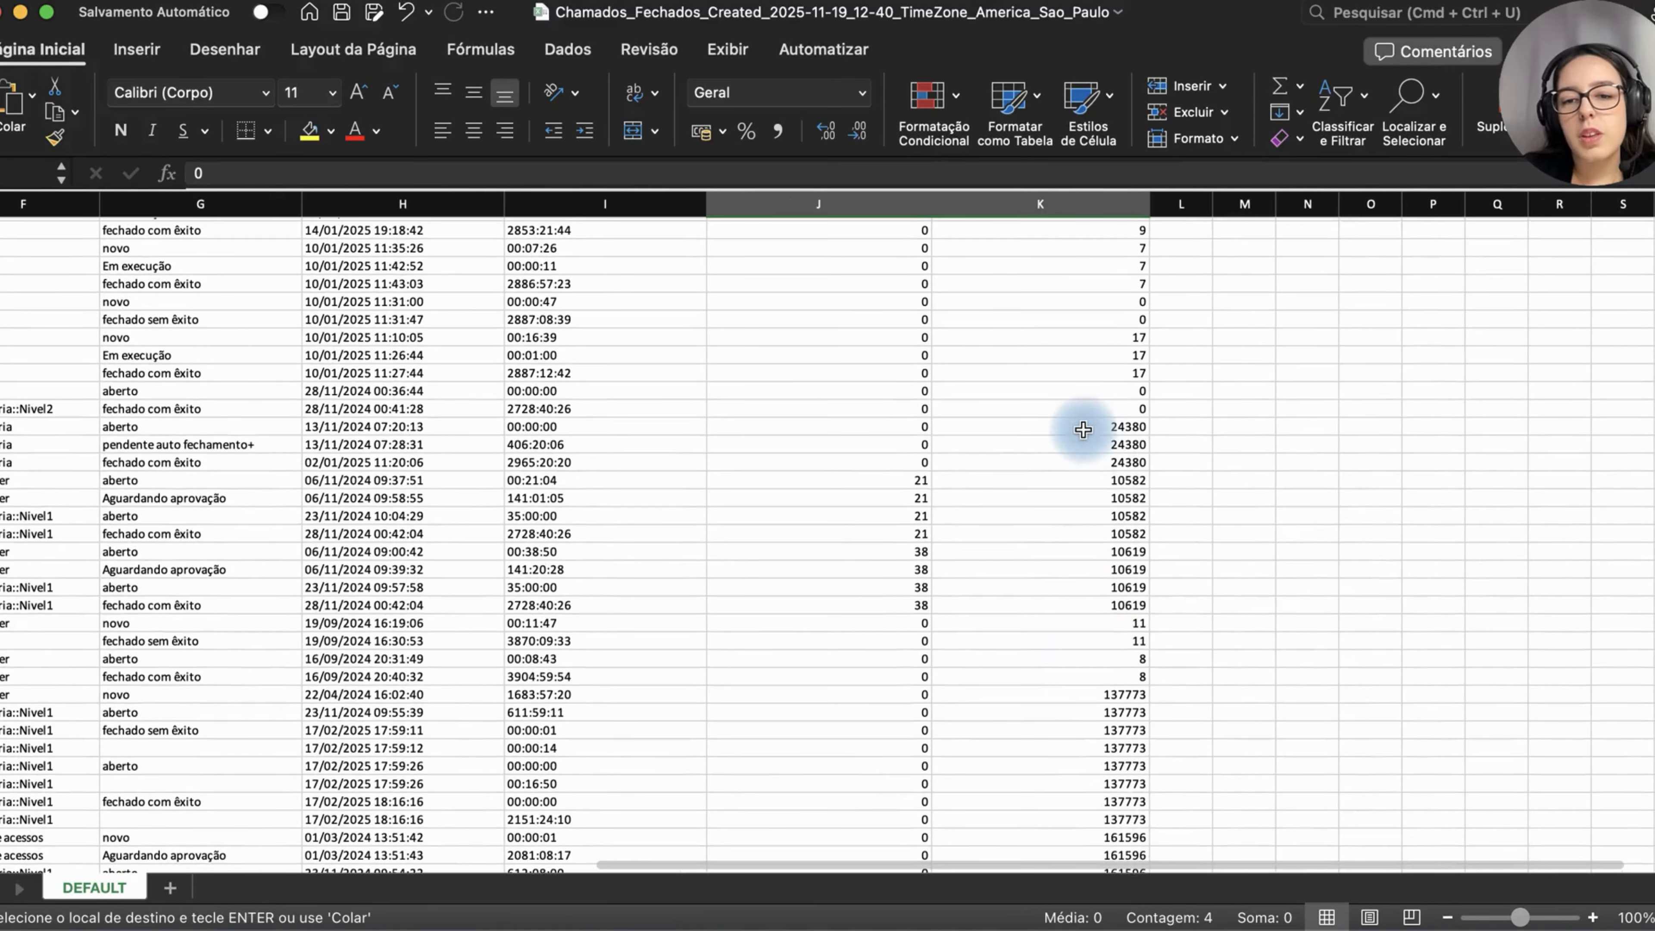
left_click(1080, 425)
left_click_drag(1082, 466, 1081, 593)
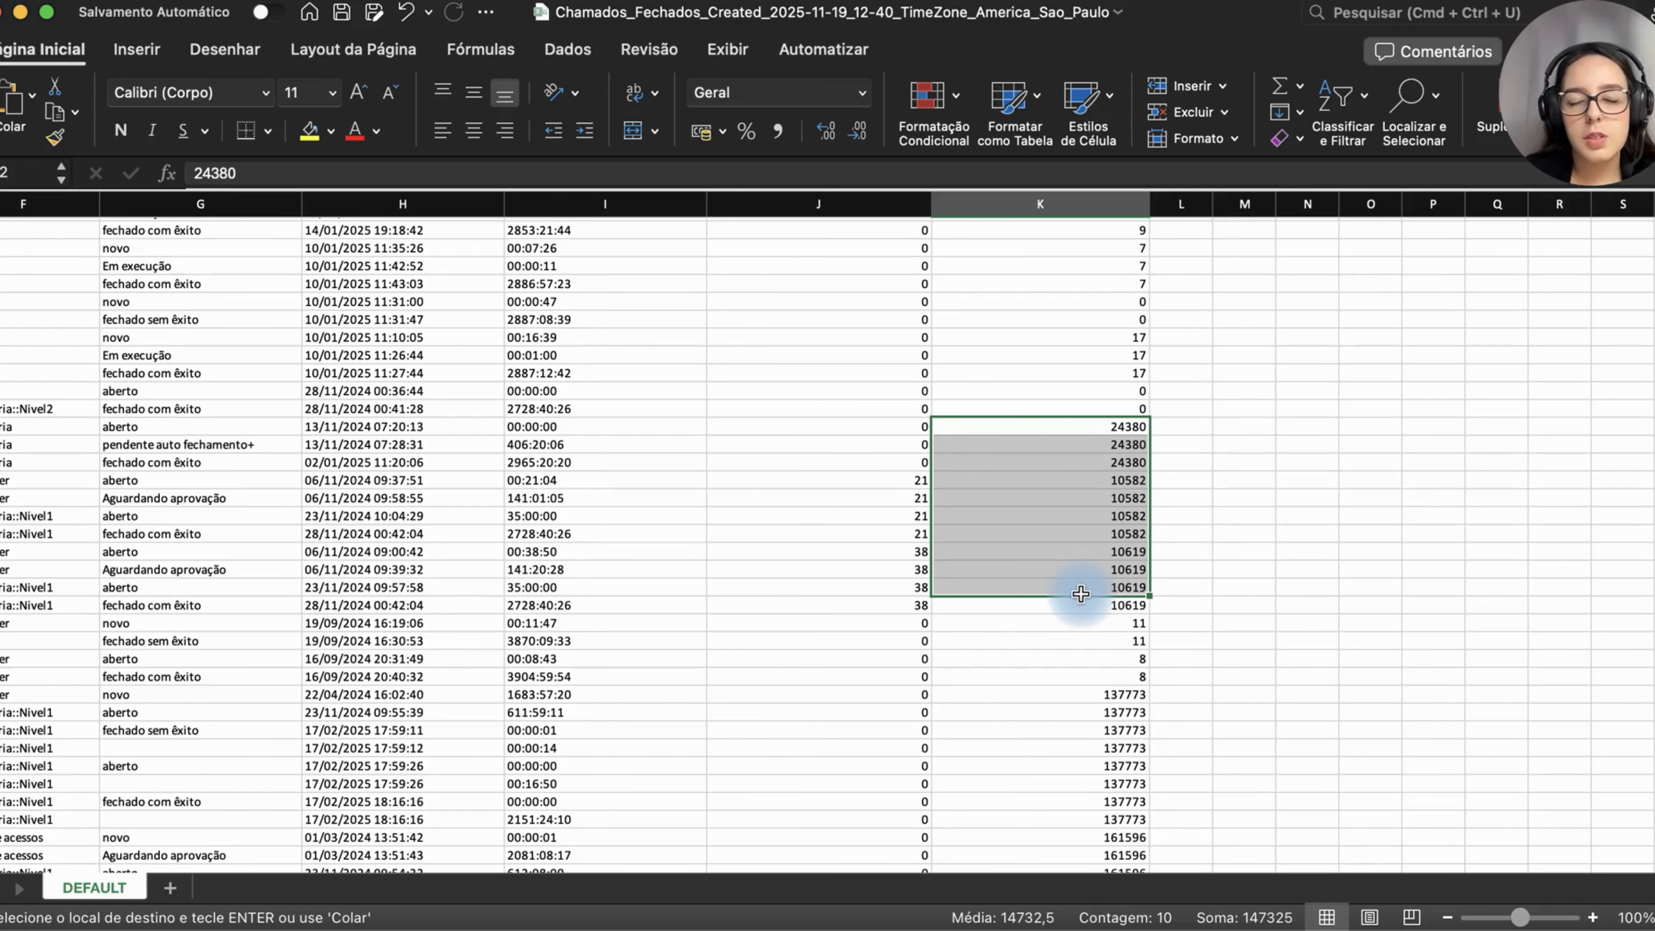
left_click(1121, 429)
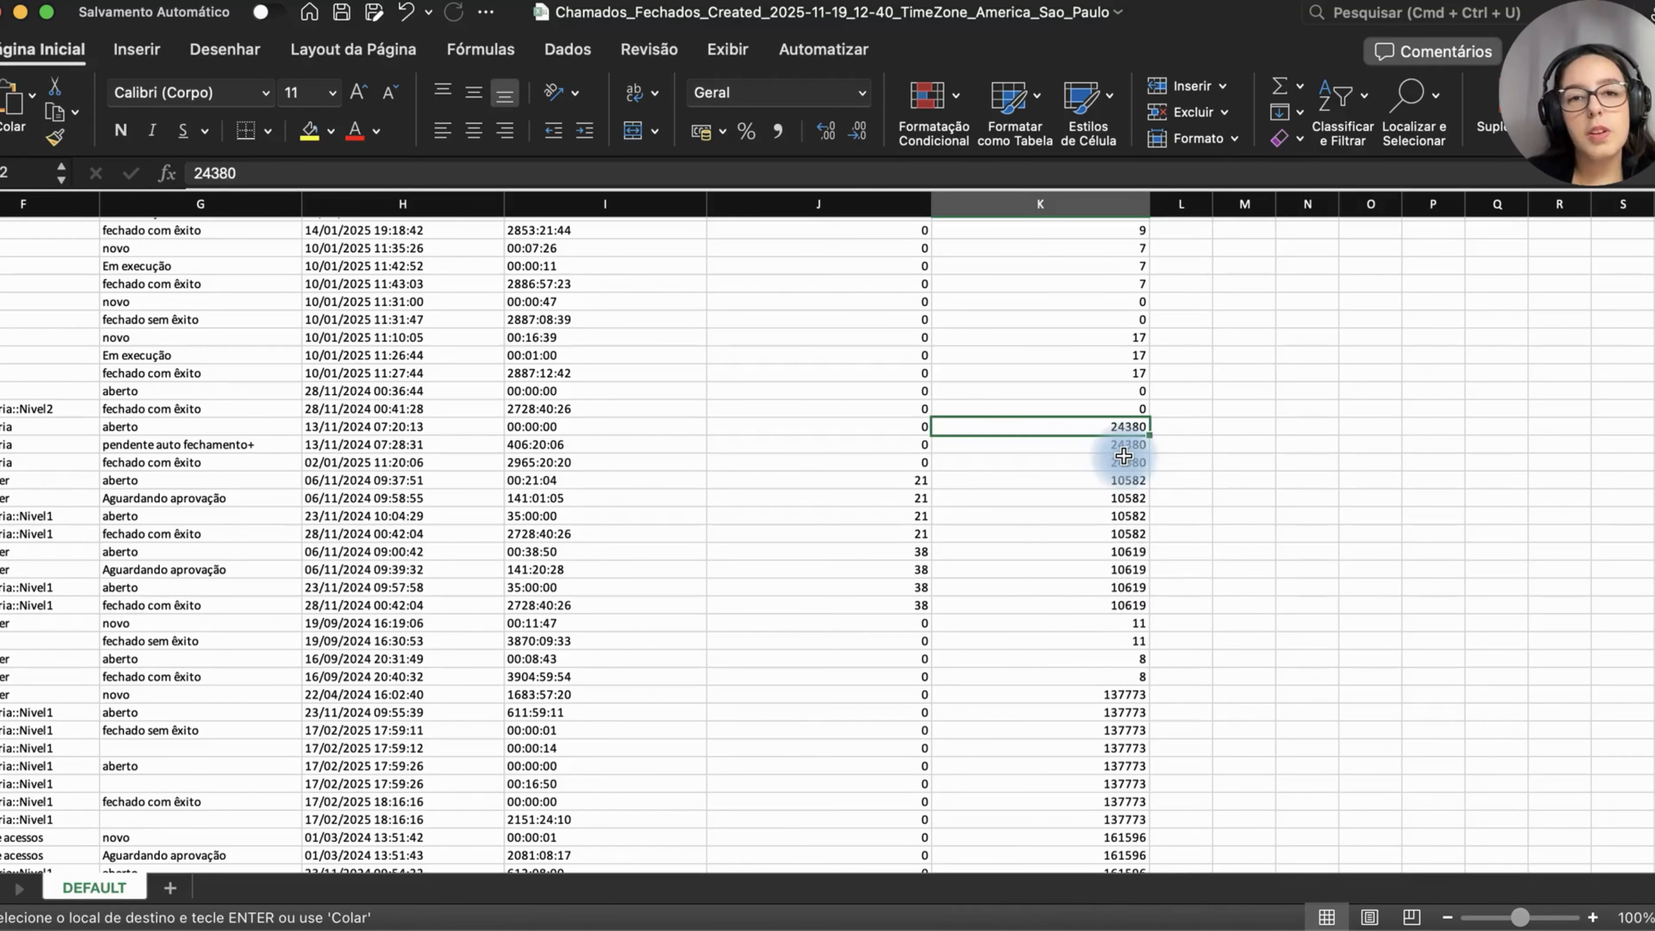